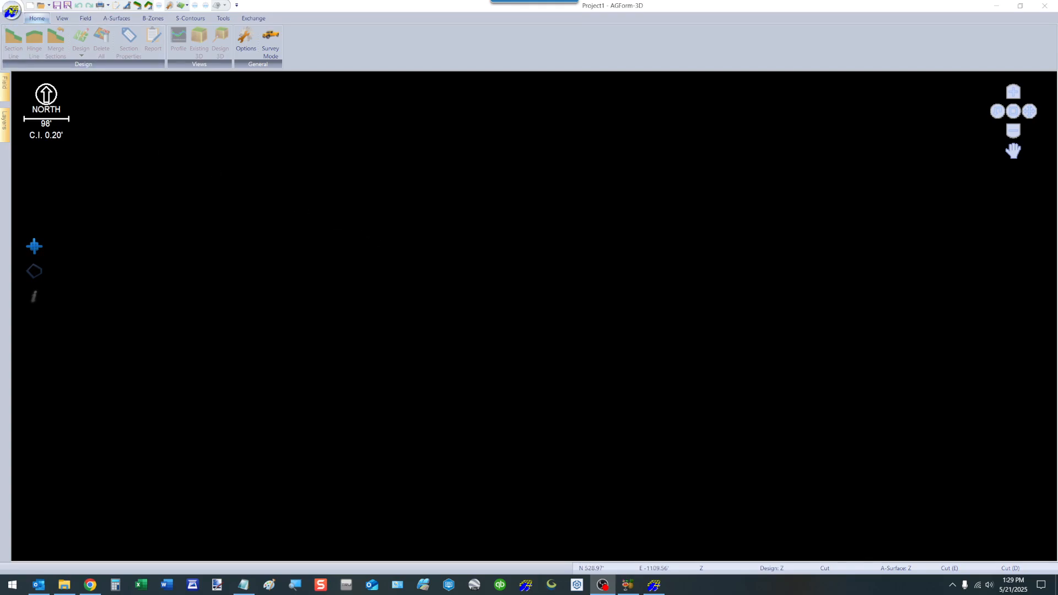
Step: Open the existing LedomaSE50 project from the AgForm 3D training folder
click(12, 11)
mouse_move(28, 56)
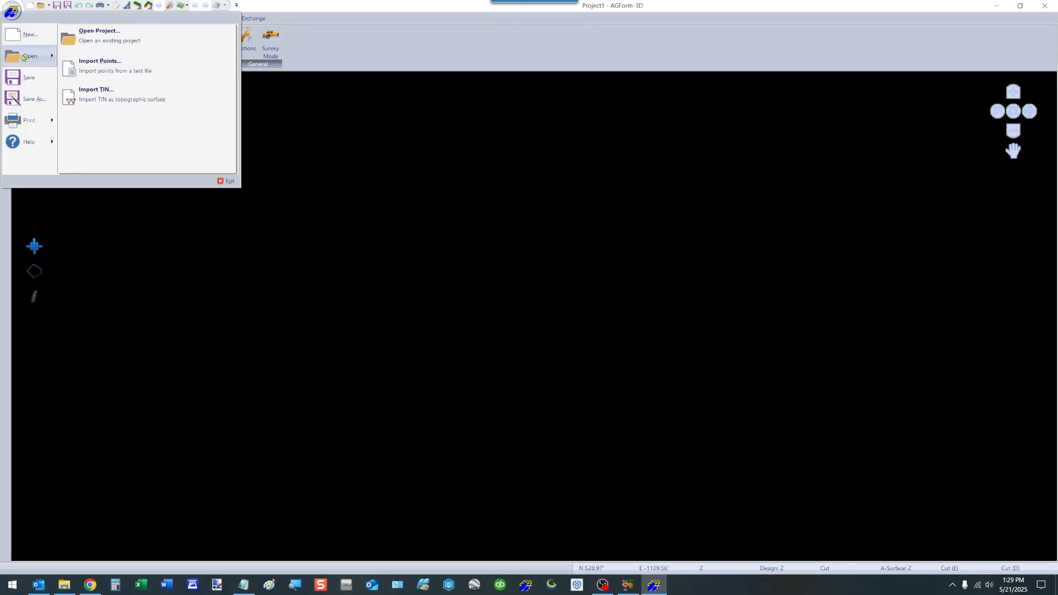
click(85, 43)
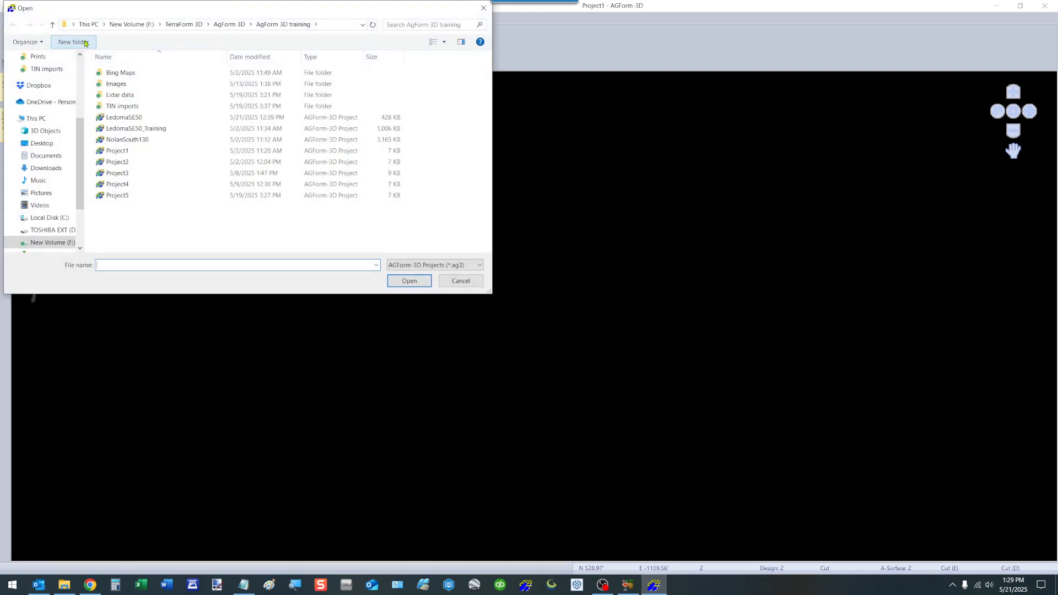
double_click(125, 117)
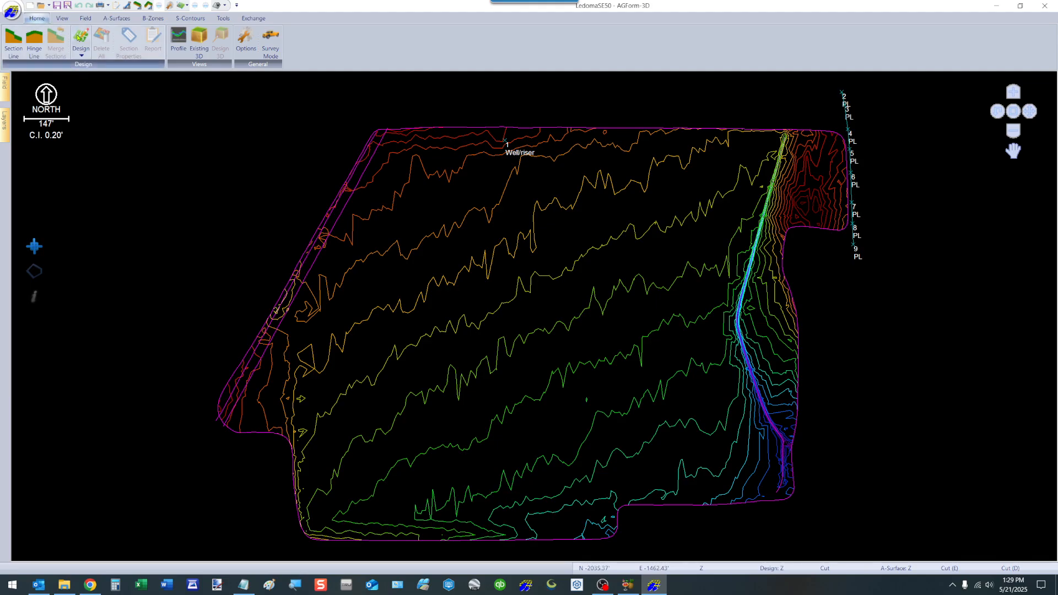
Step: Begin section design, compute a best-fit plane for the whole field with no import volume, and keep the design results pane open
click(81, 55)
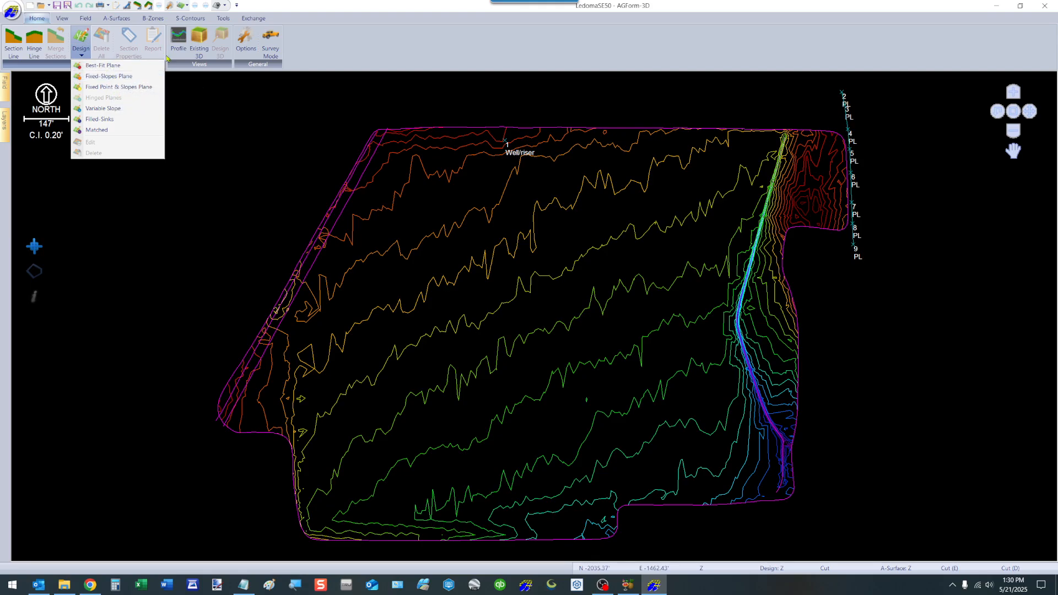
click(332, 43)
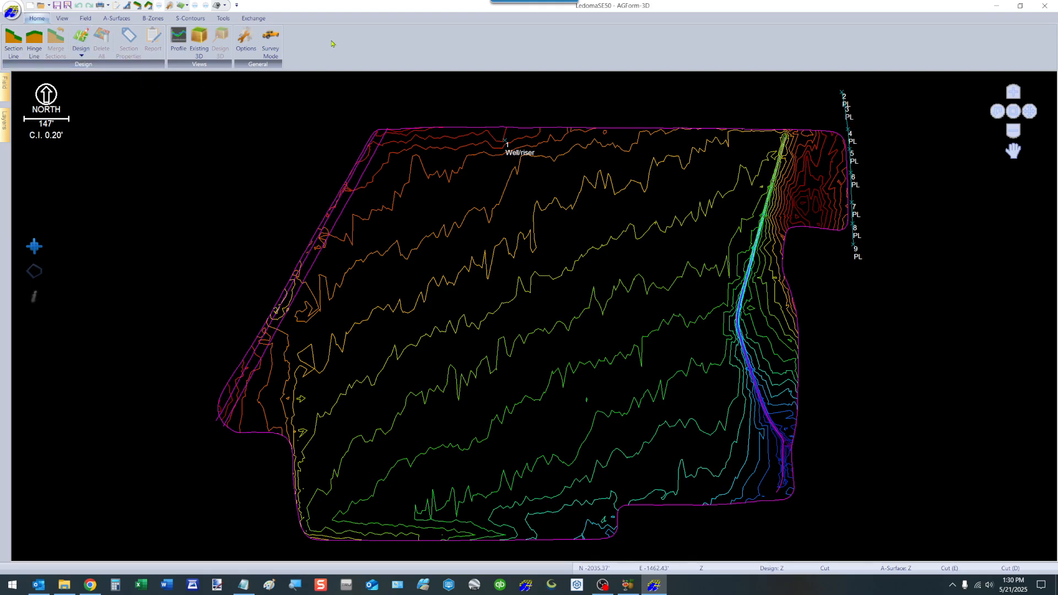
click(81, 36)
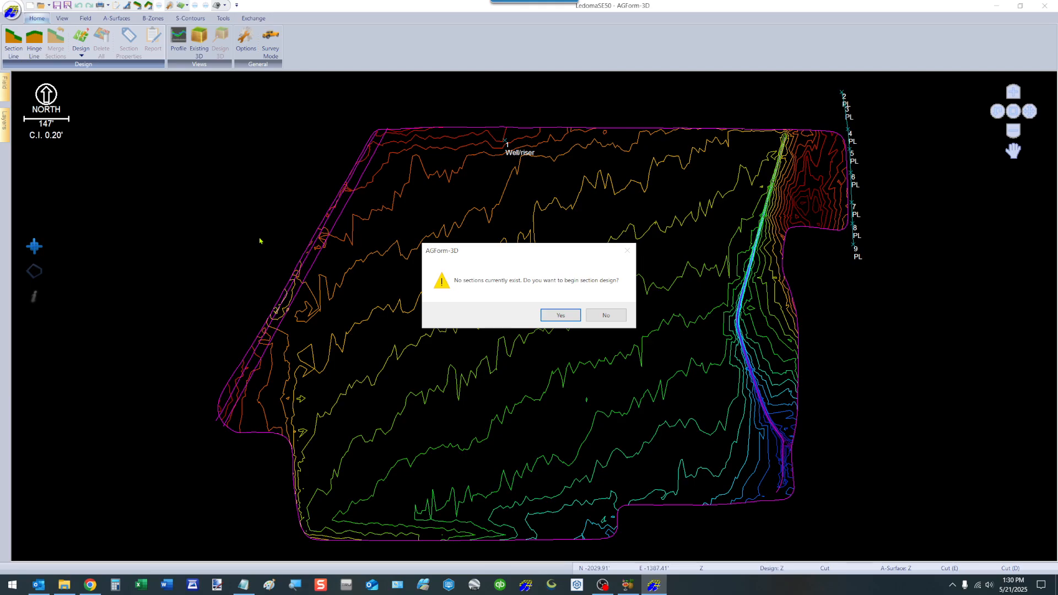
click(560, 316)
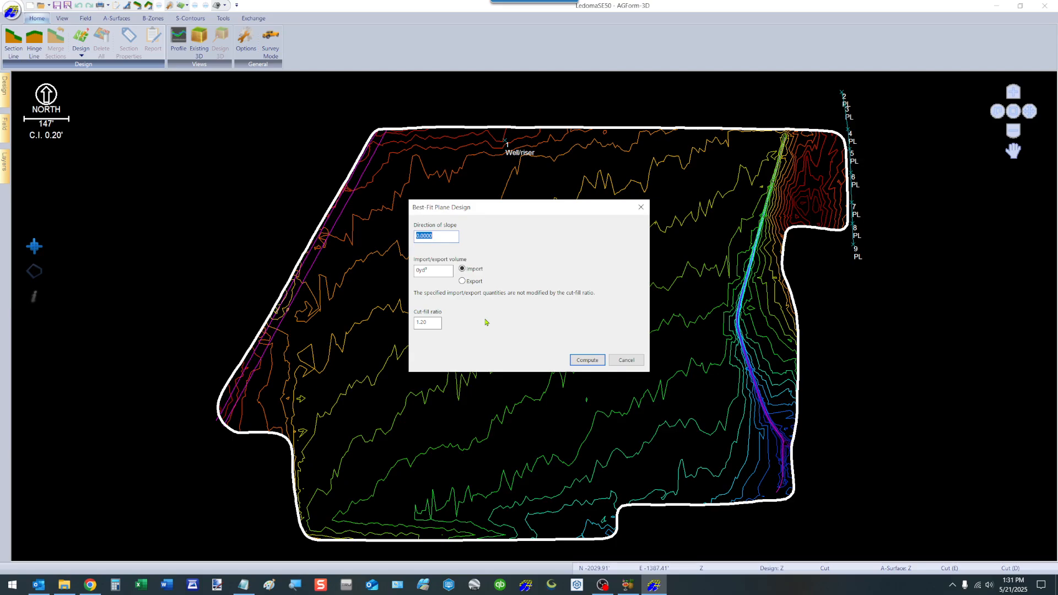
click(587, 359)
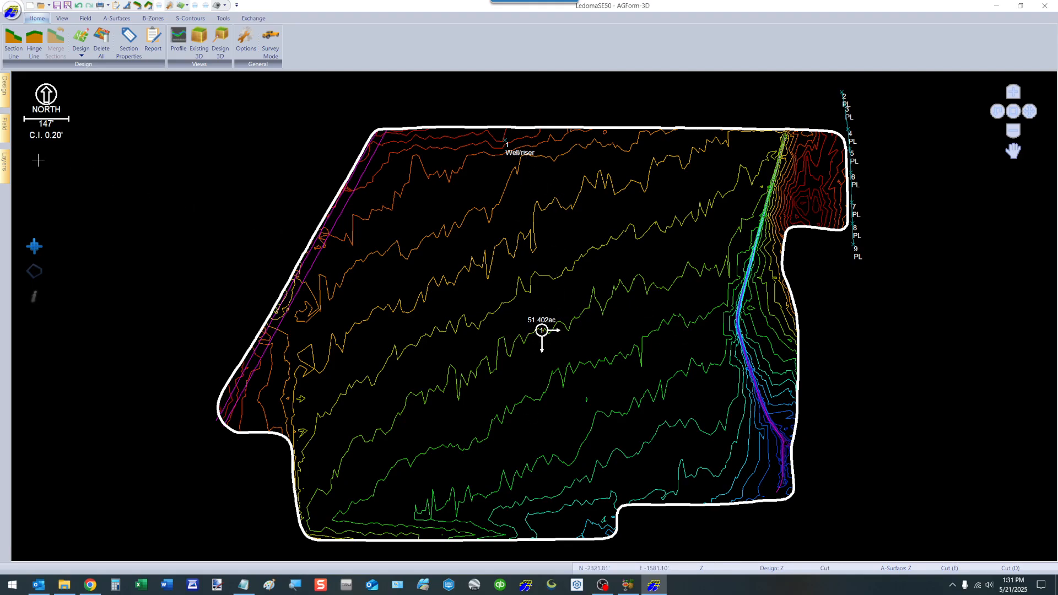
click(5, 95)
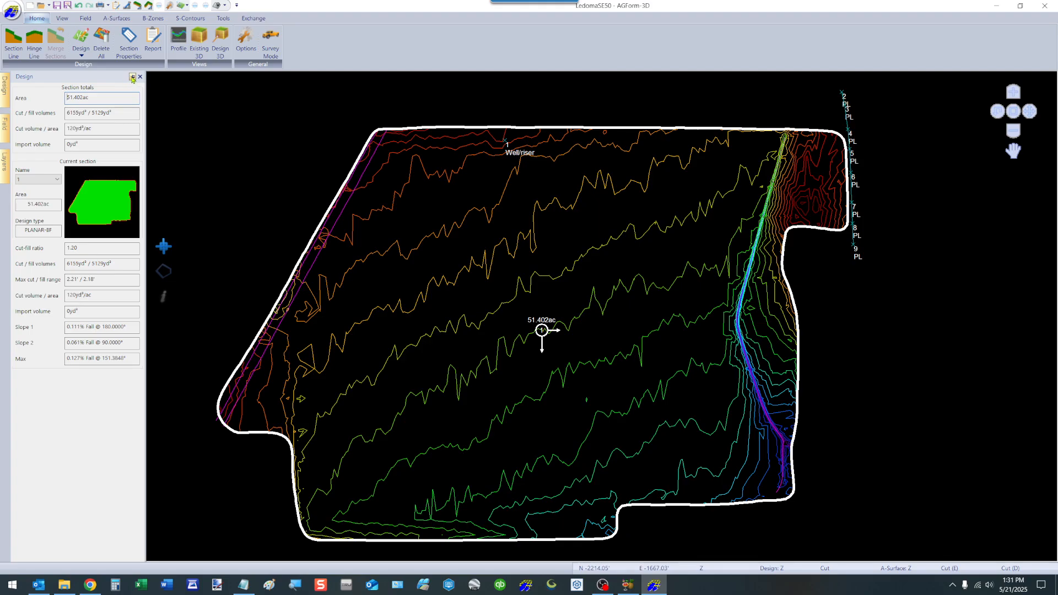
click(132, 77)
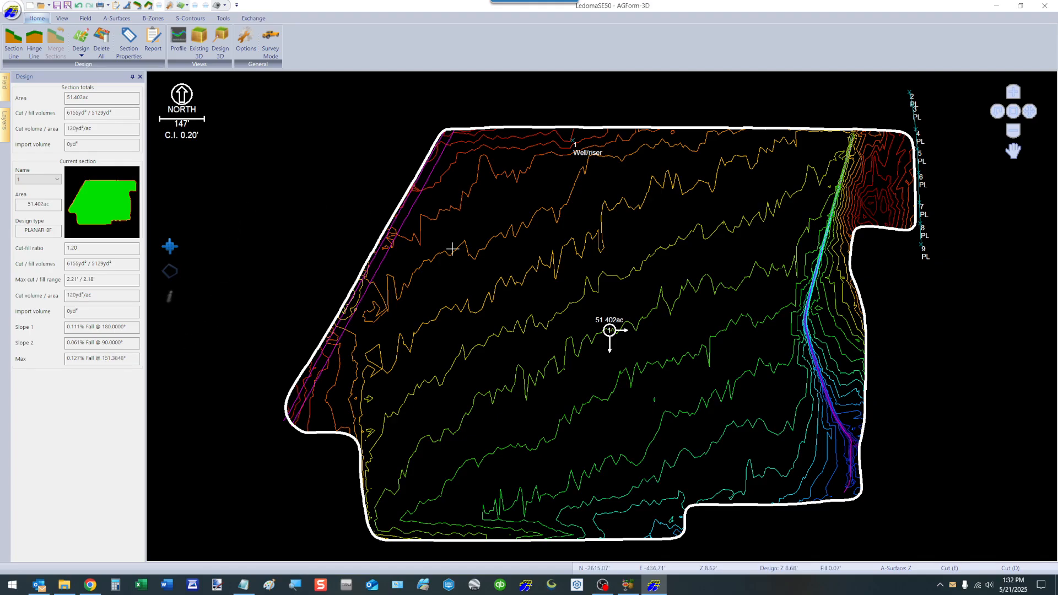
Step: Hide the field surface contours, collapse the landmark layers, and display the design surface contours
click(3, 136)
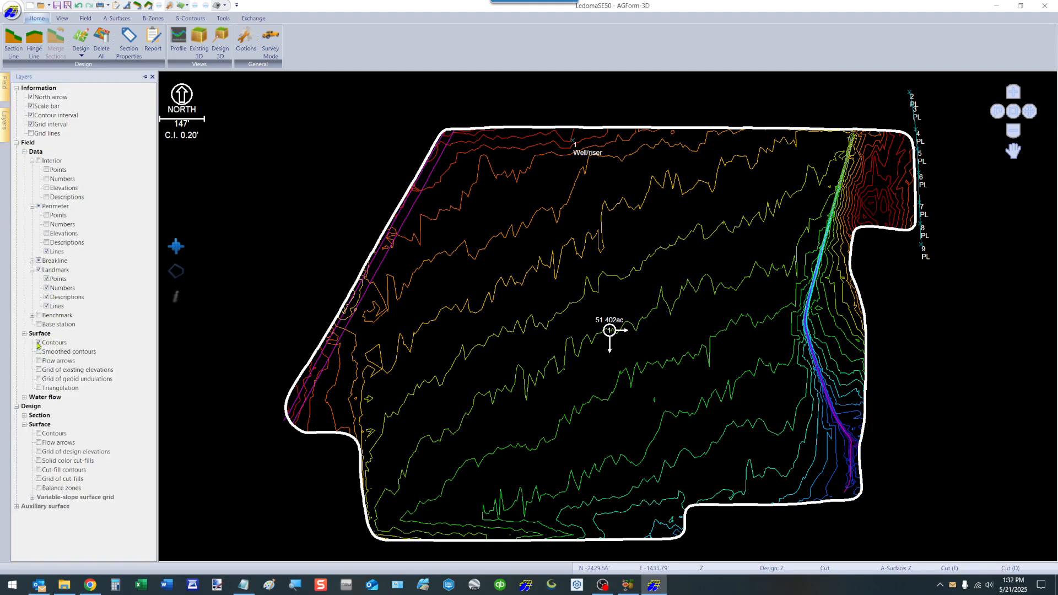
click(38, 343)
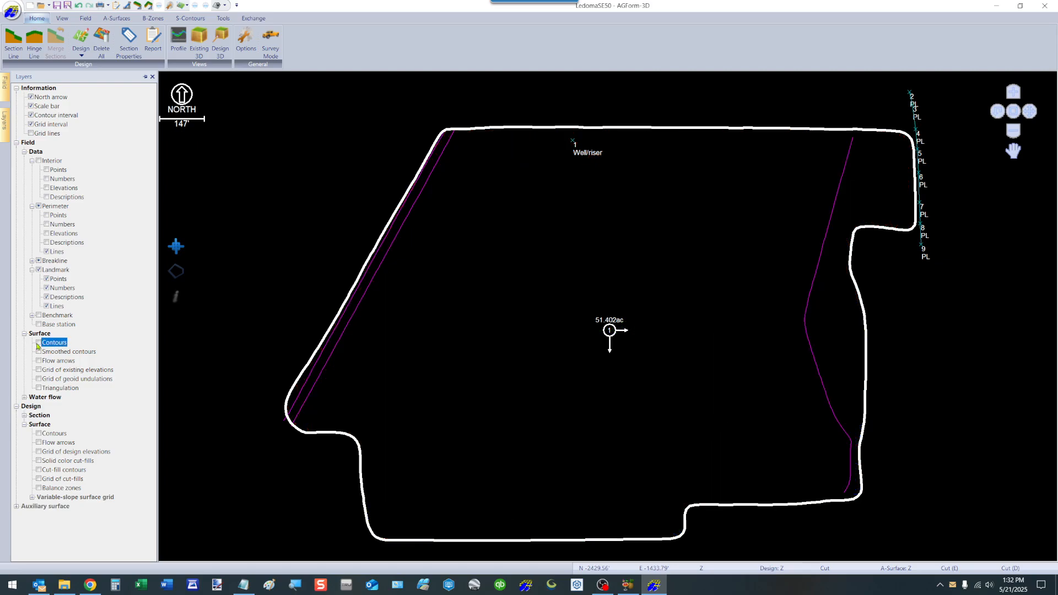
click(32, 271)
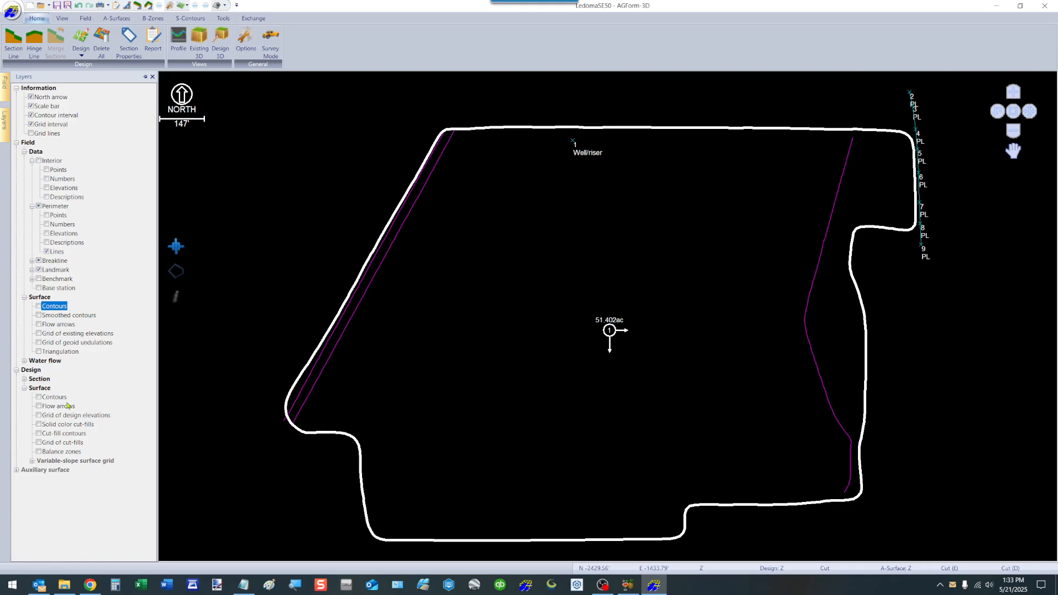
click(38, 397)
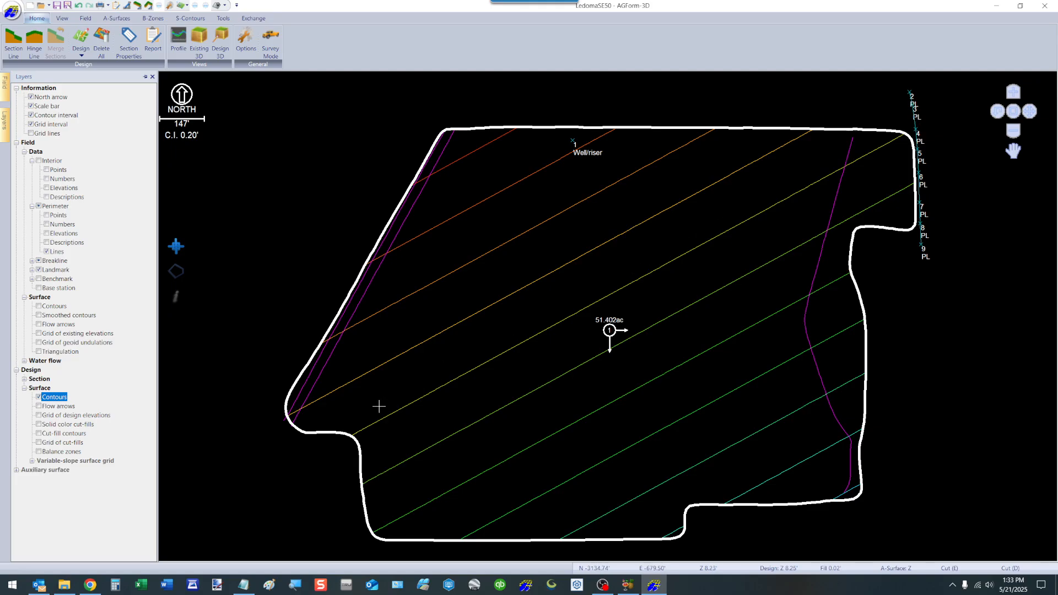
click(267, 247)
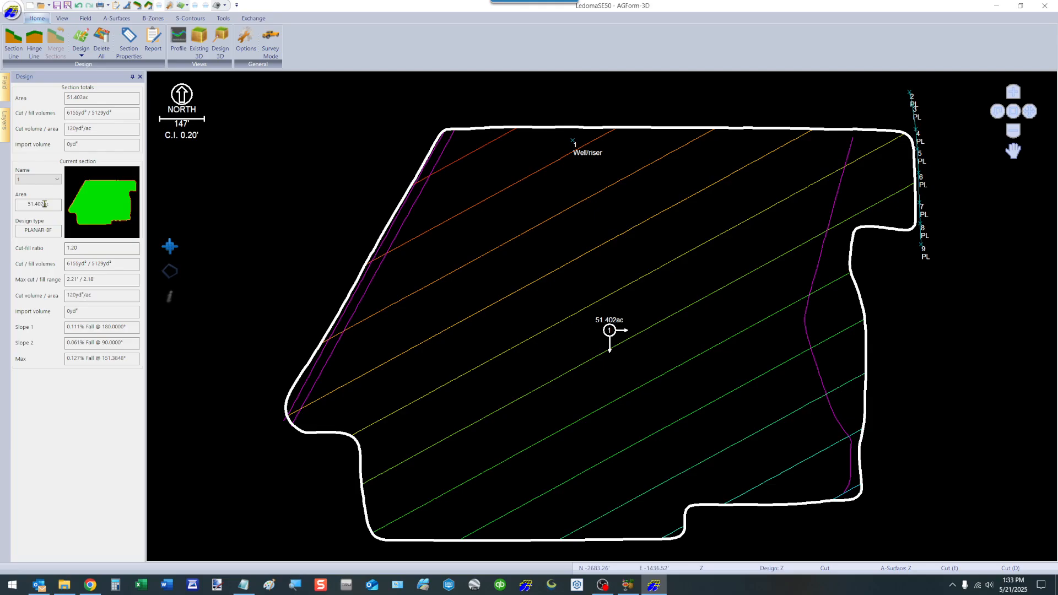
Step: Display the design's cut-fill contours and hide the design surface contours
mouse_move(7, 136)
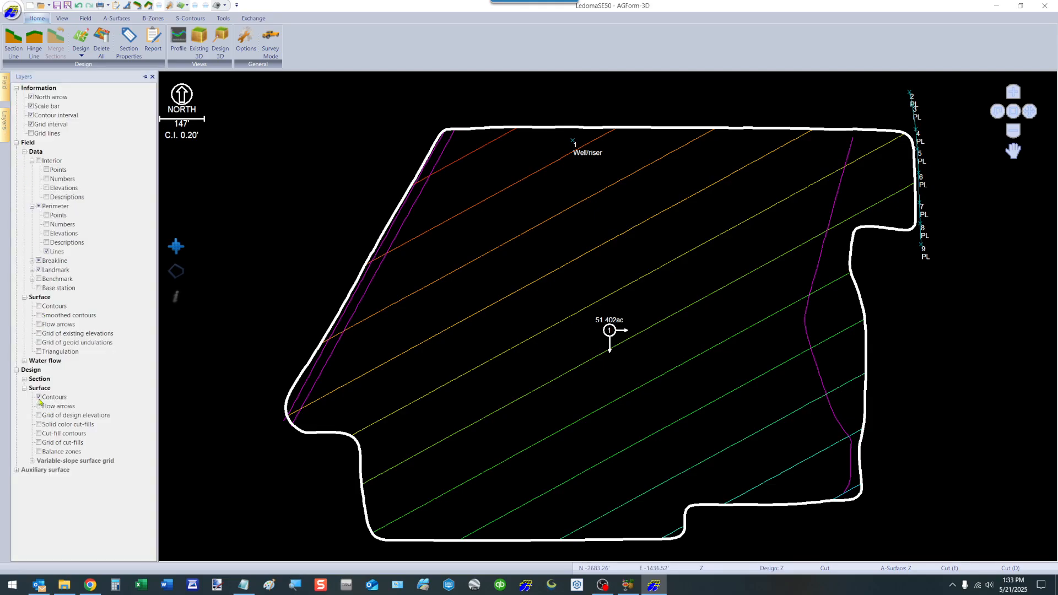
click(39, 434)
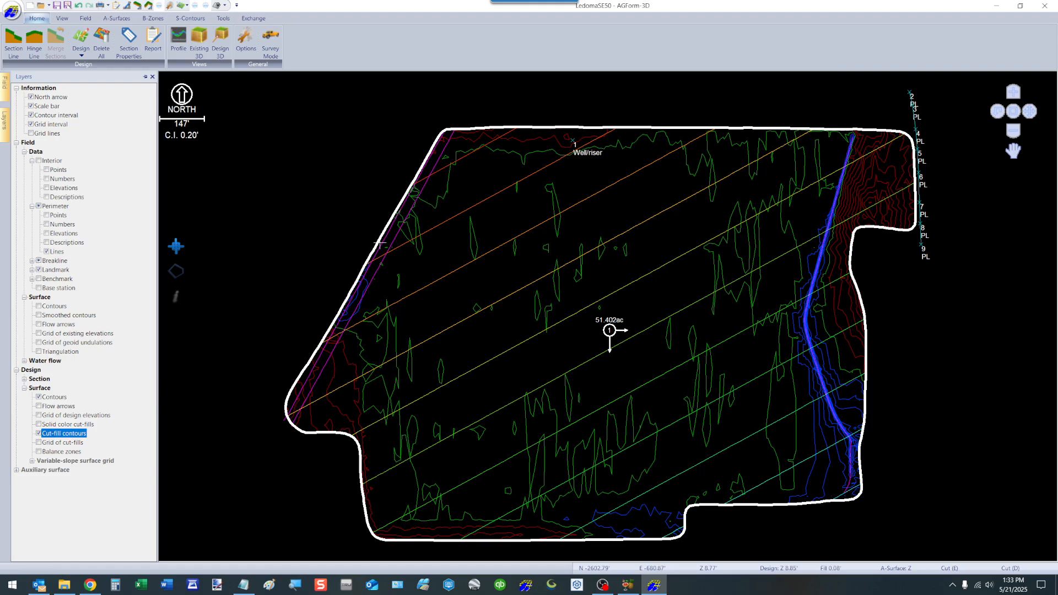
click(40, 397)
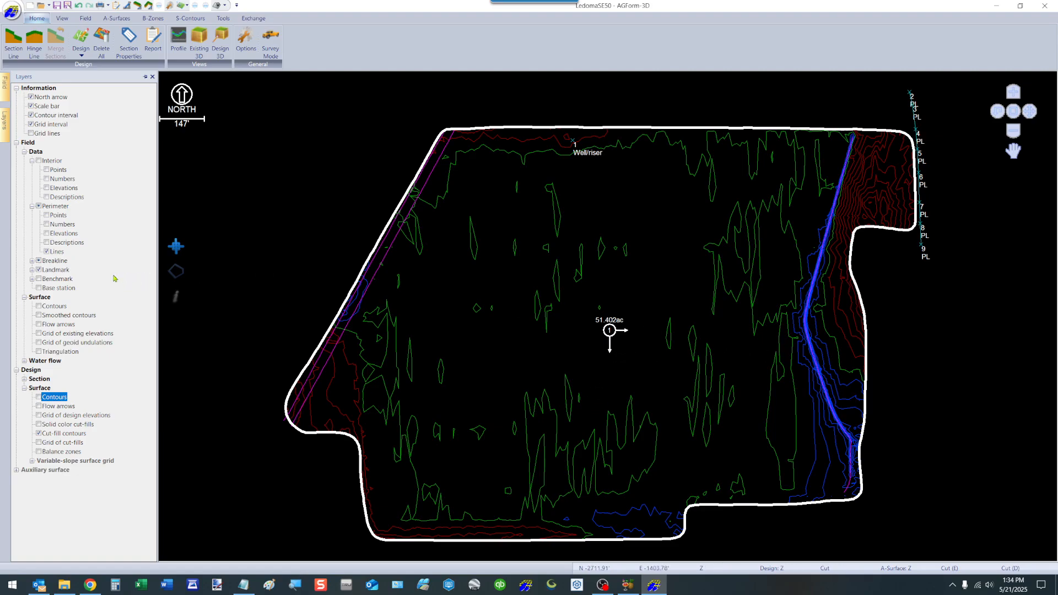
Step: Compare the field surface contours with the cut-fill contours and the design contours, leaving all three hidden
click(39, 306)
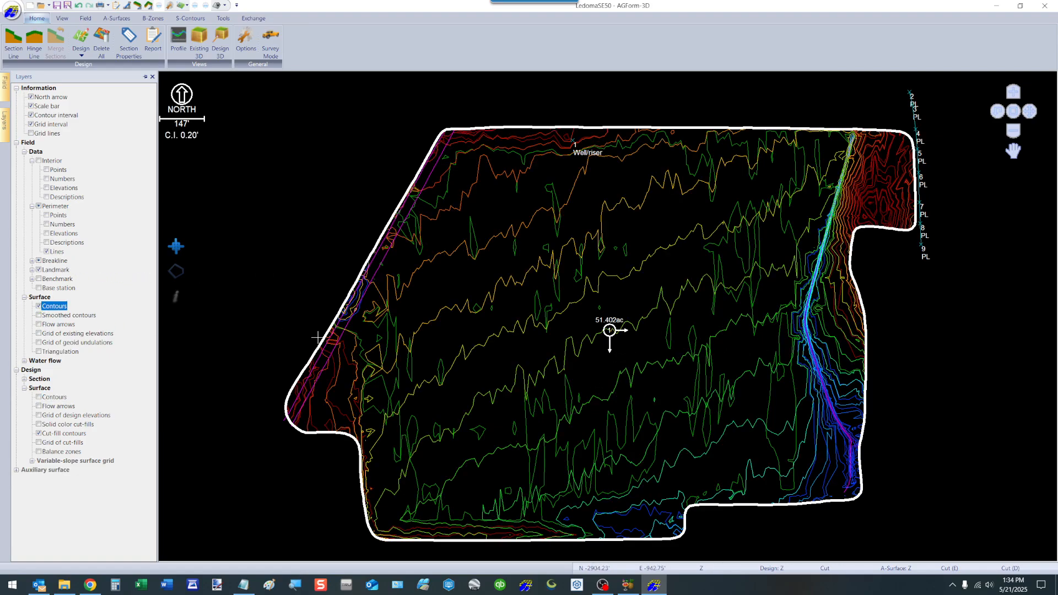
click(44, 434)
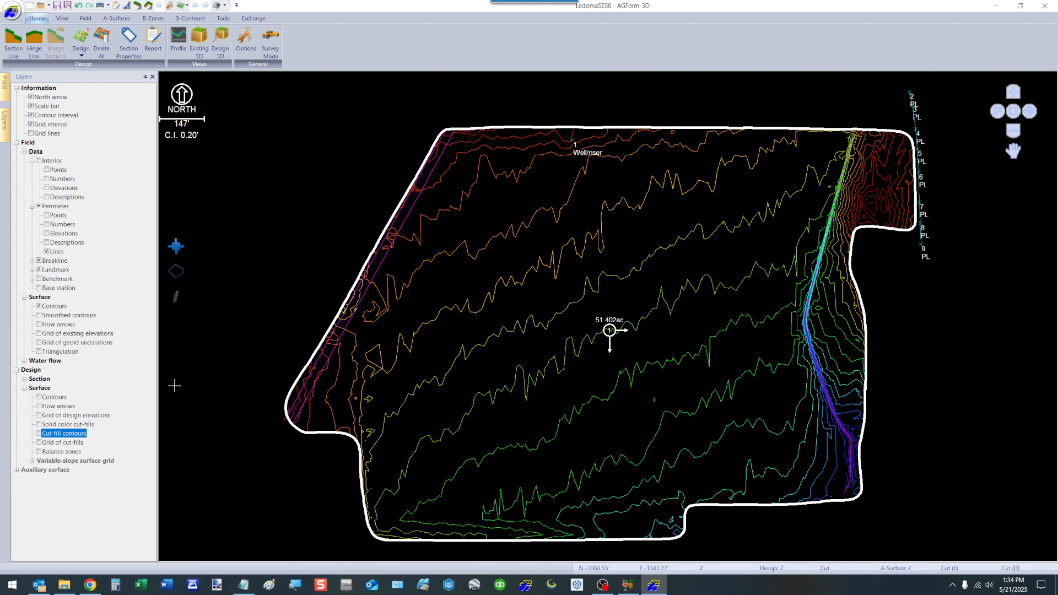
click(39, 398)
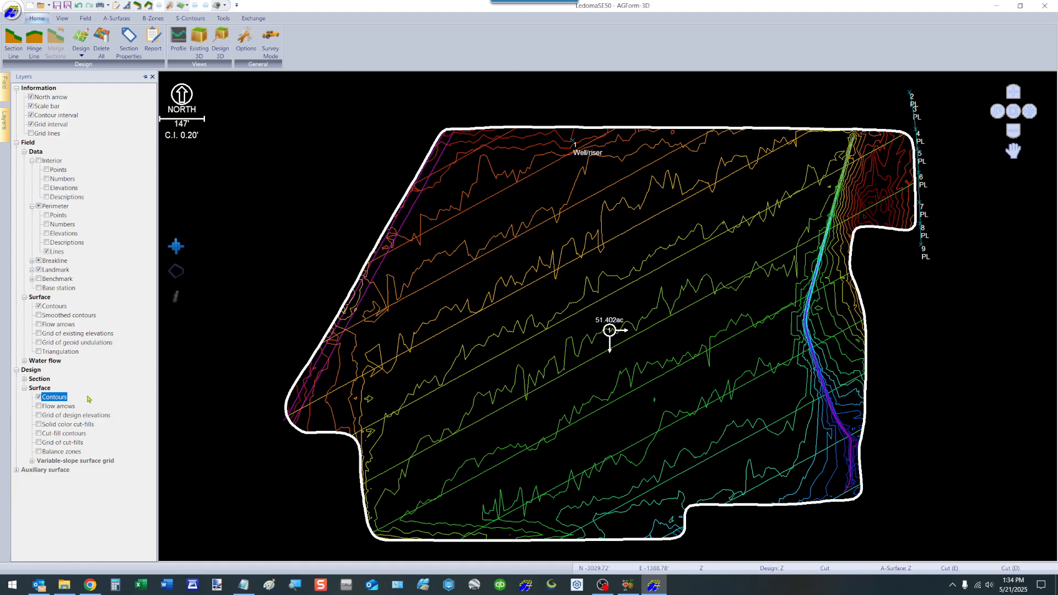
click(38, 397)
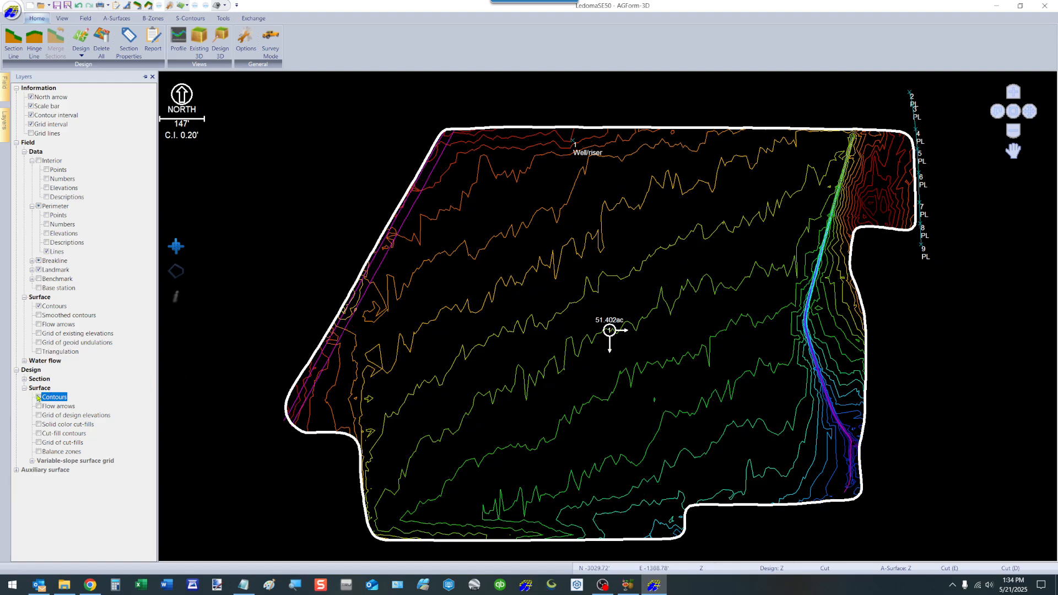
click(39, 305)
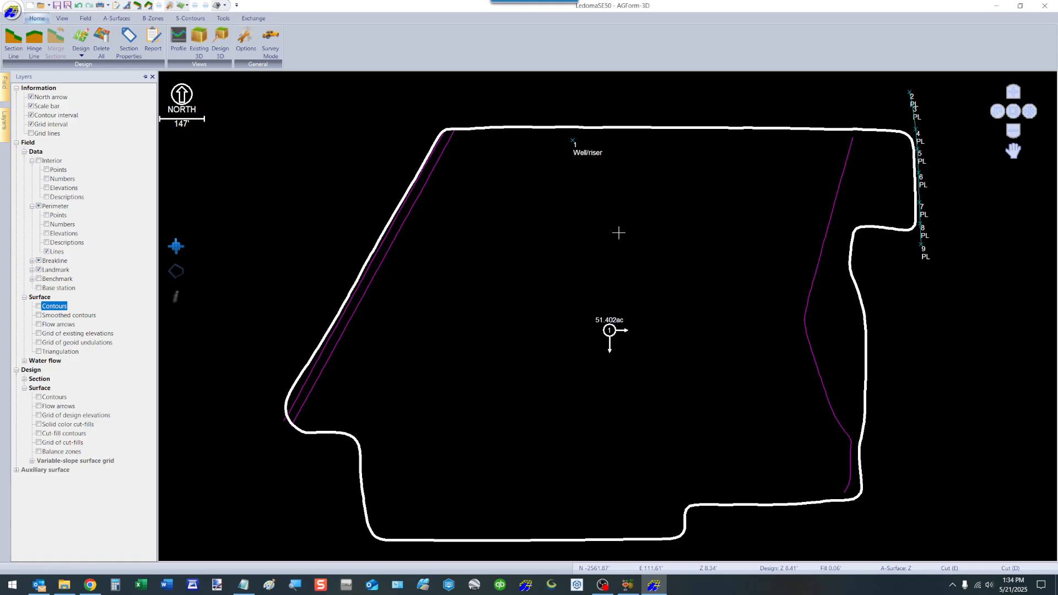
Step: Redesign the current section as a fixed-slopes plane with slope 1 at 0.150% and slope 2 at 0.050%
right_click(529, 230)
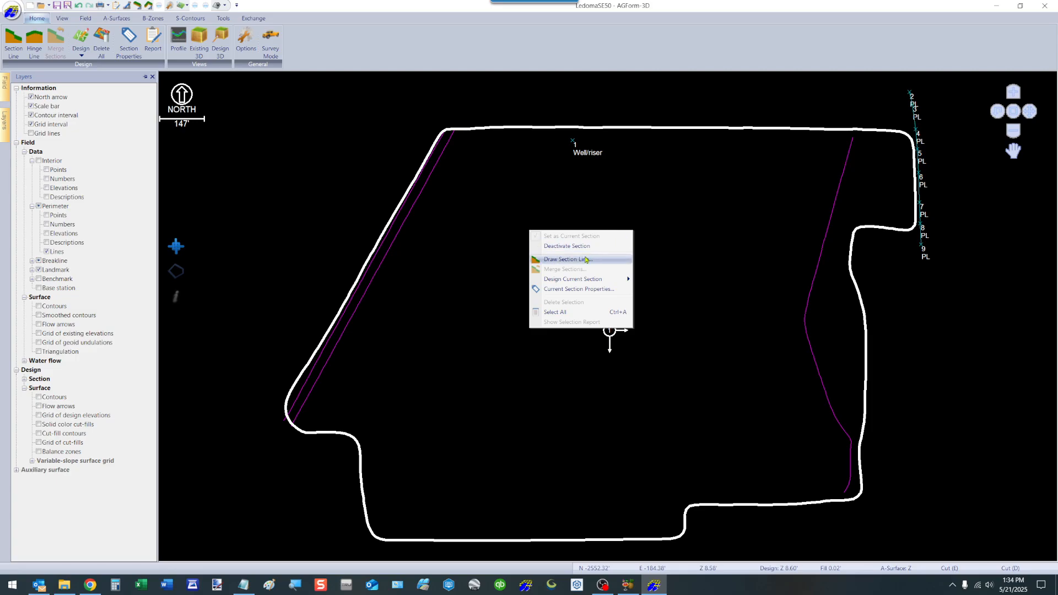
mouse_move(574, 282)
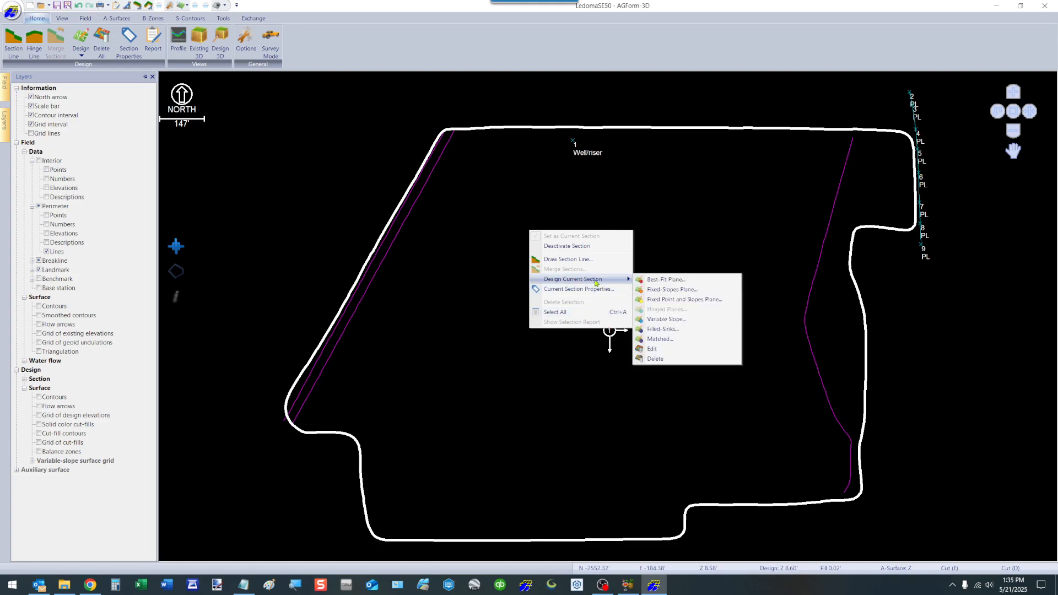
click(664, 290)
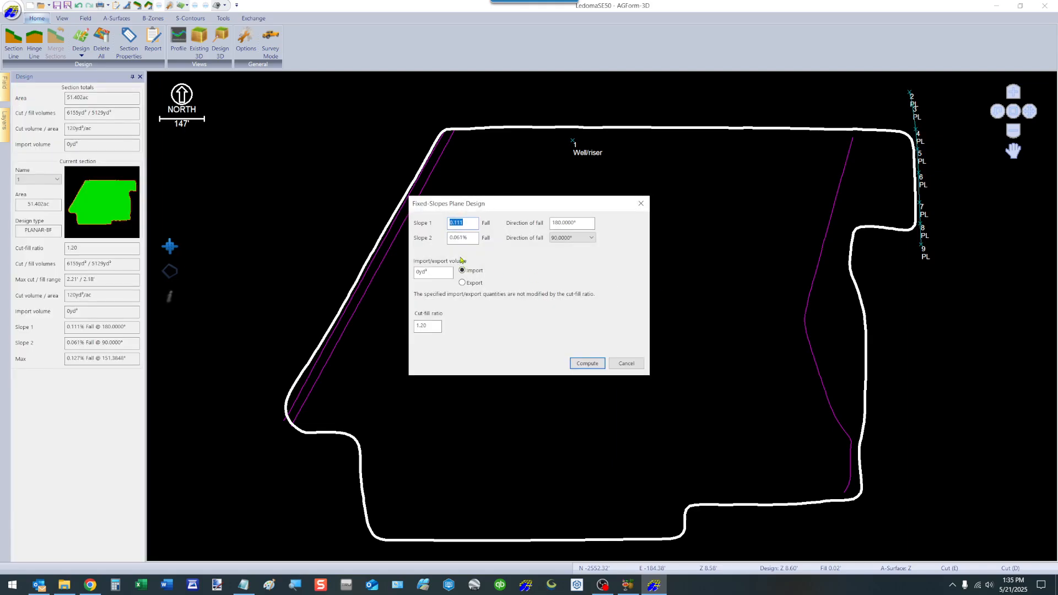
click(474, 224)
text(58)
key(Tab)
key(Tab)
text(.0)
key(Tab)
click(587, 364)
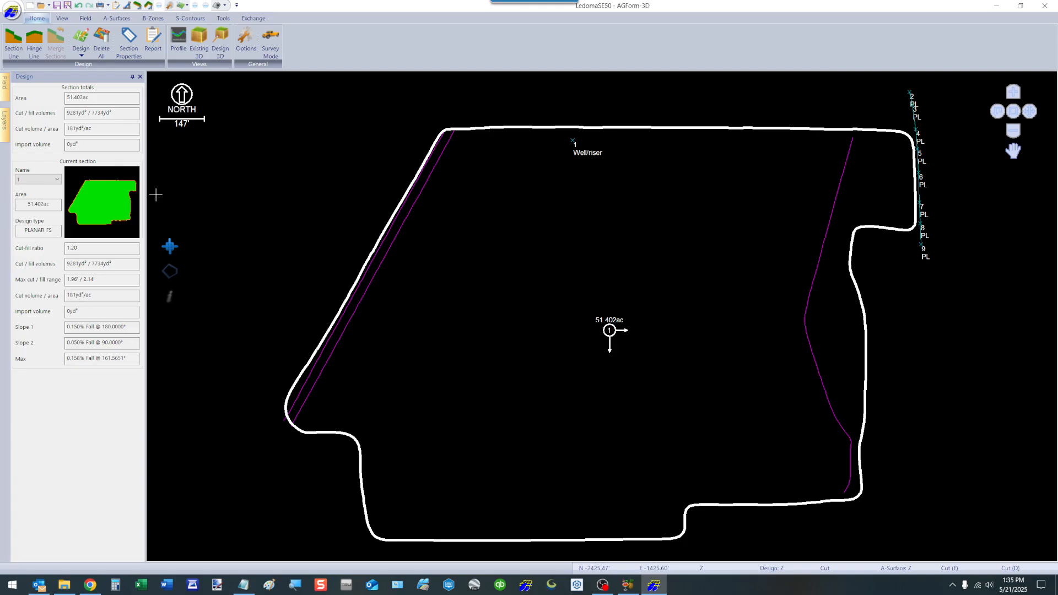
Step: Display the cut-fill contours and undo the fixed-slopes design to compare it with the best-fit plane
click(4, 132)
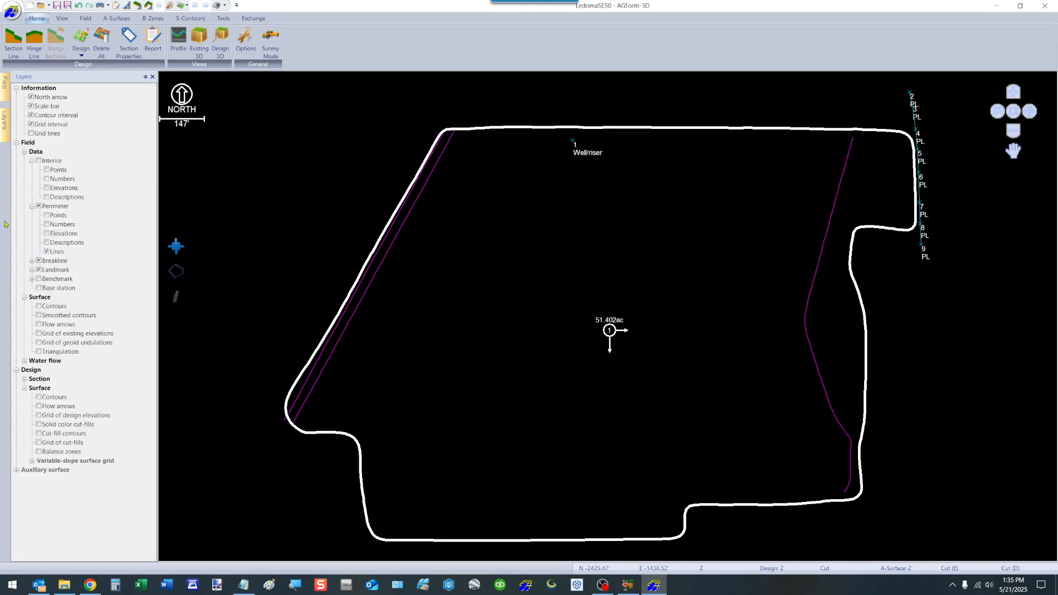
click(38, 434)
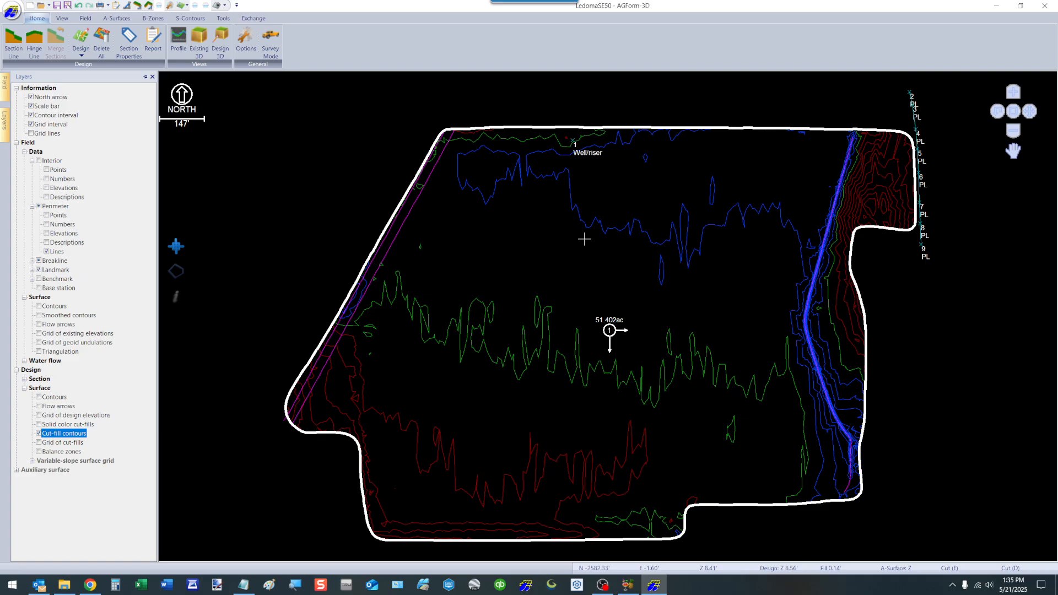
key(ctrl+z)
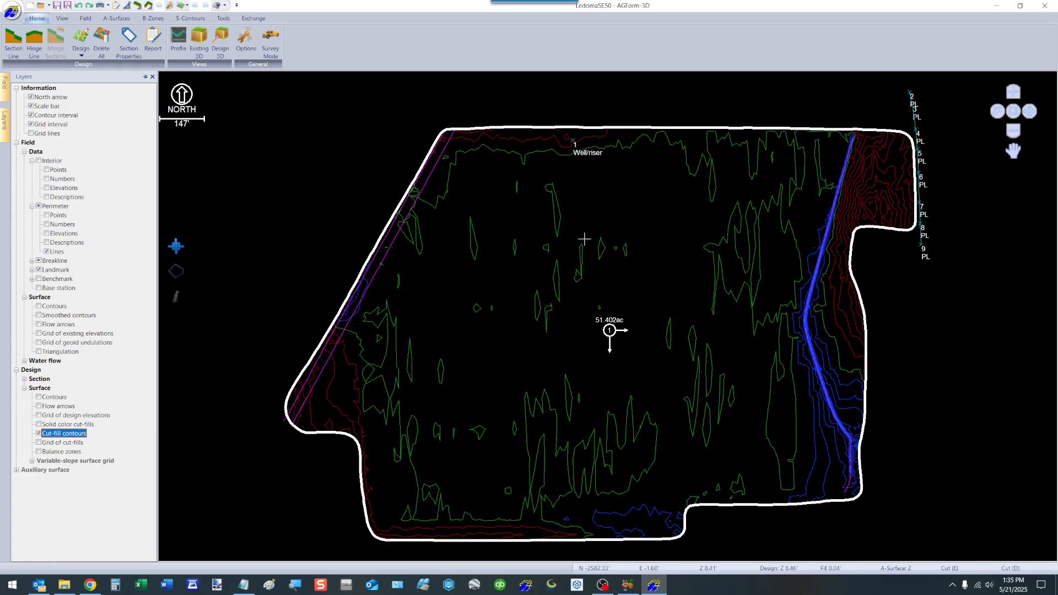
Step: Restore the fixed-slopes design and display its surface contours together with the cut-fill contours
key(Up)
key(Up)
key(Up)
key(Up)
key(space)
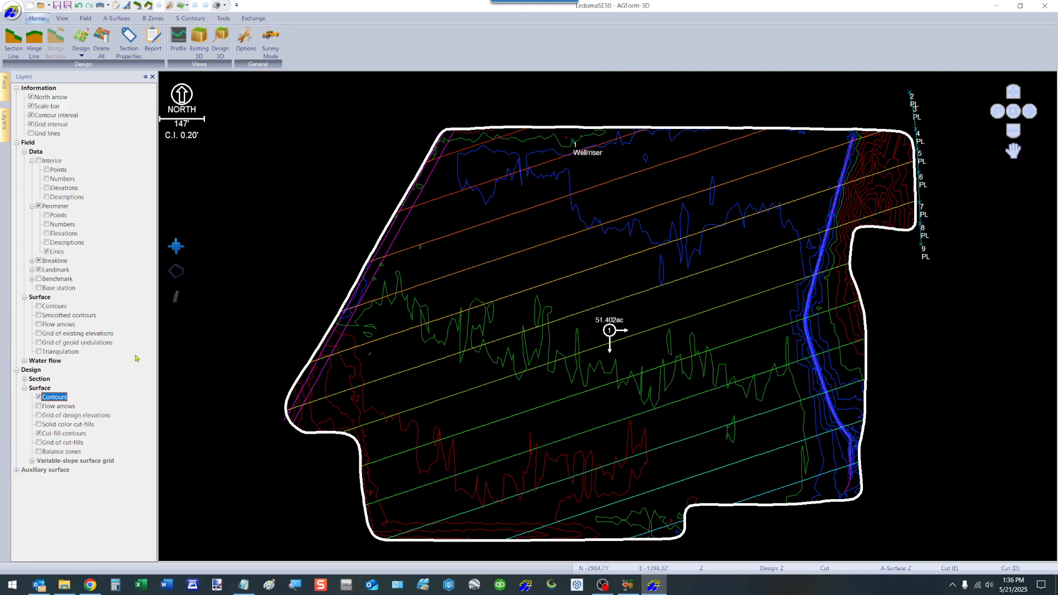
Step: Examine the design flow arrows with and without the design contours, leaving both layers hidden
click(39, 396)
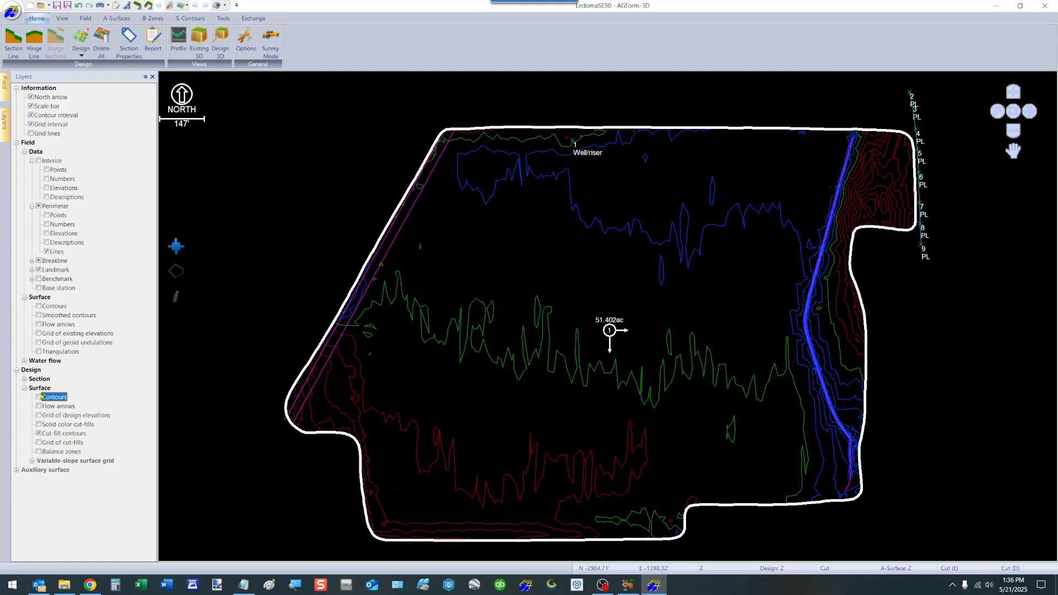
click(39, 406)
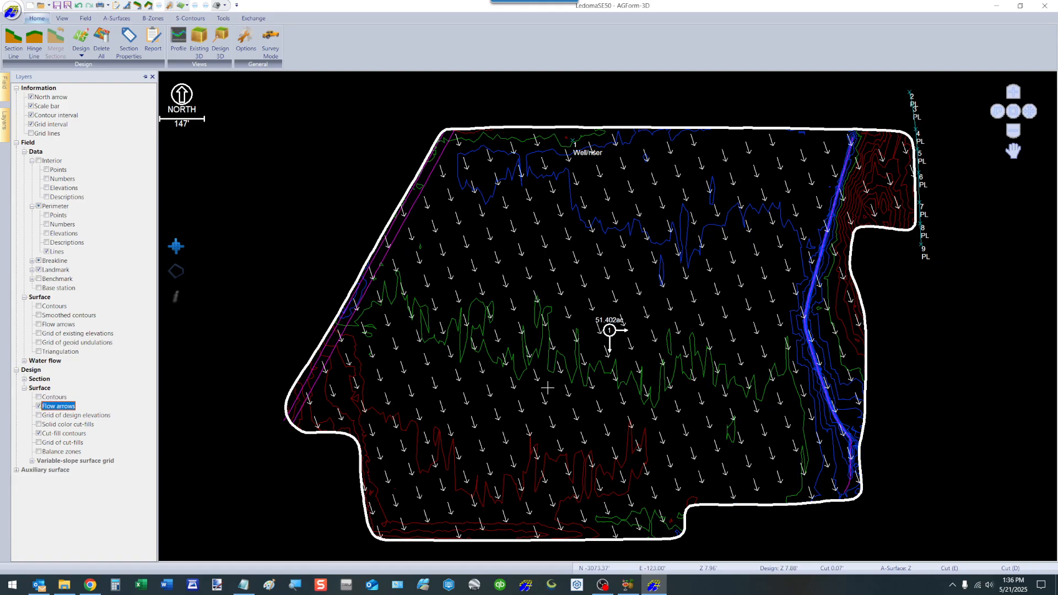
click(40, 398)
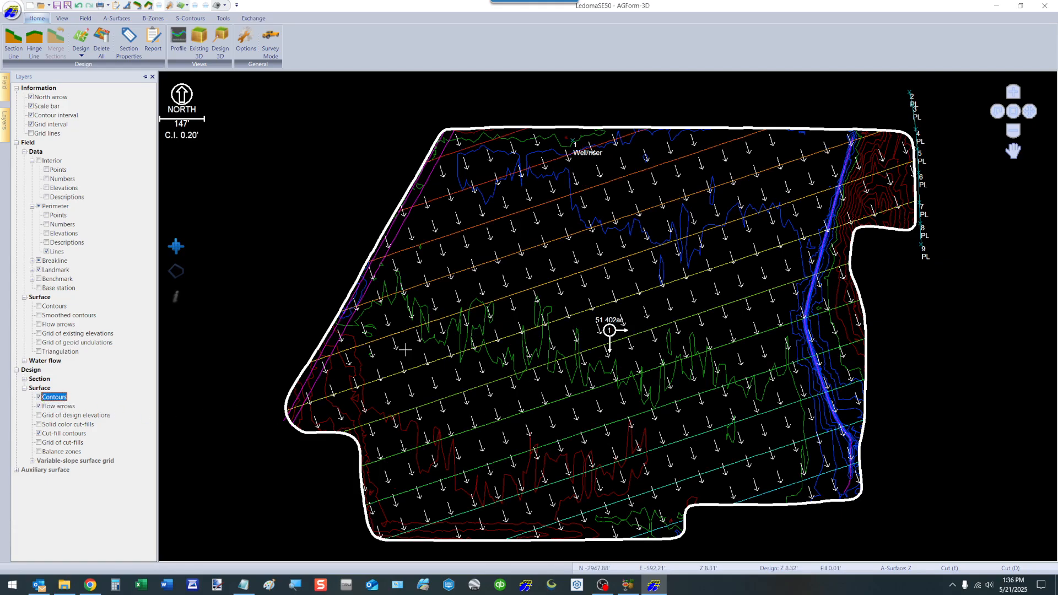
click(38, 397)
click(39, 406)
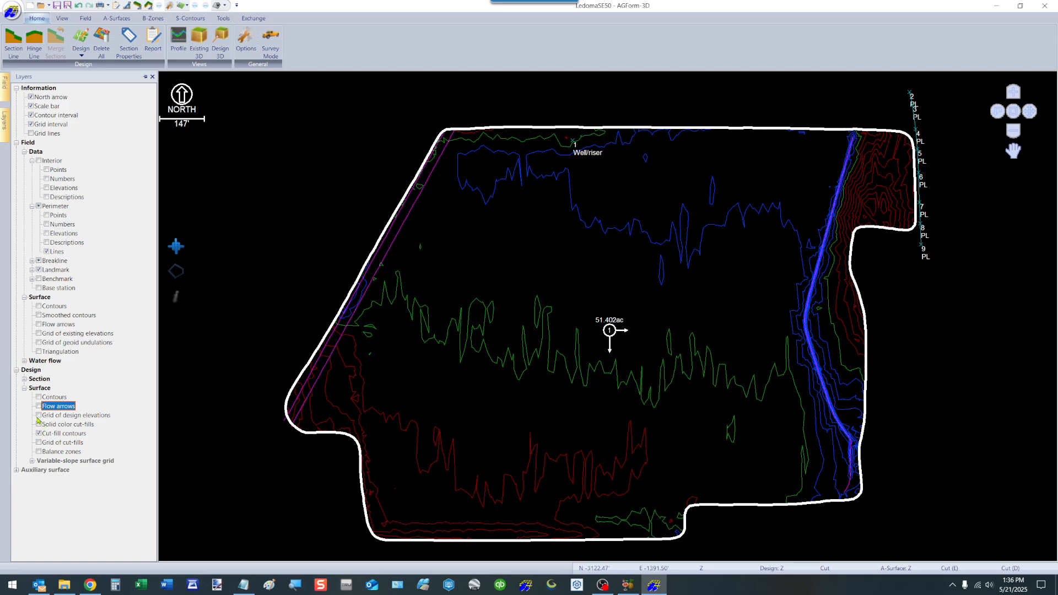
Step: Display the grid of design elevations and set the survey grid interval to 100 ft
click(39, 415)
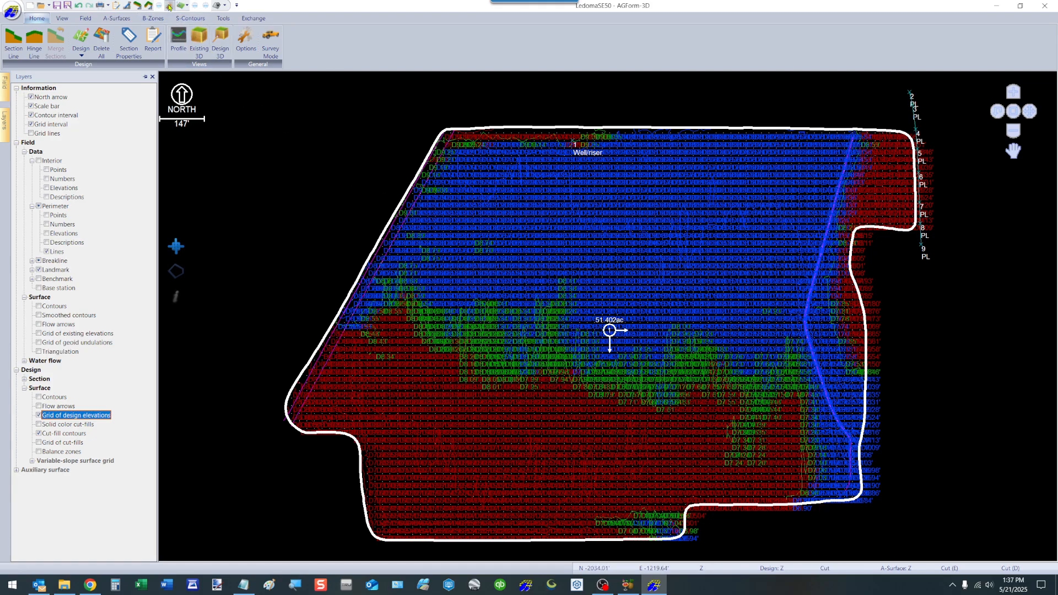
click(169, 7)
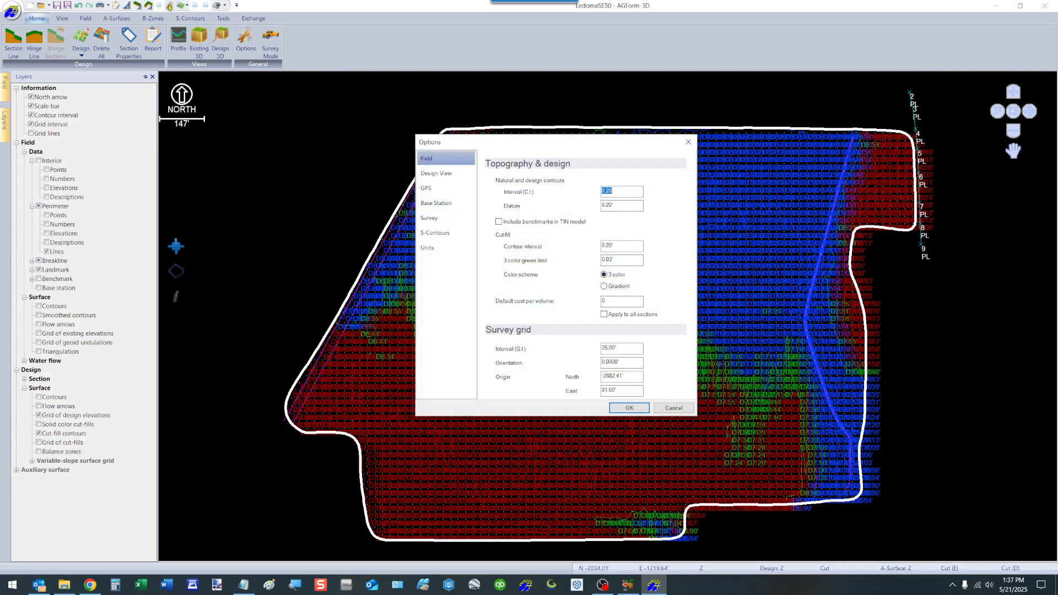
click(629, 348)
text(100)
click(629, 408)
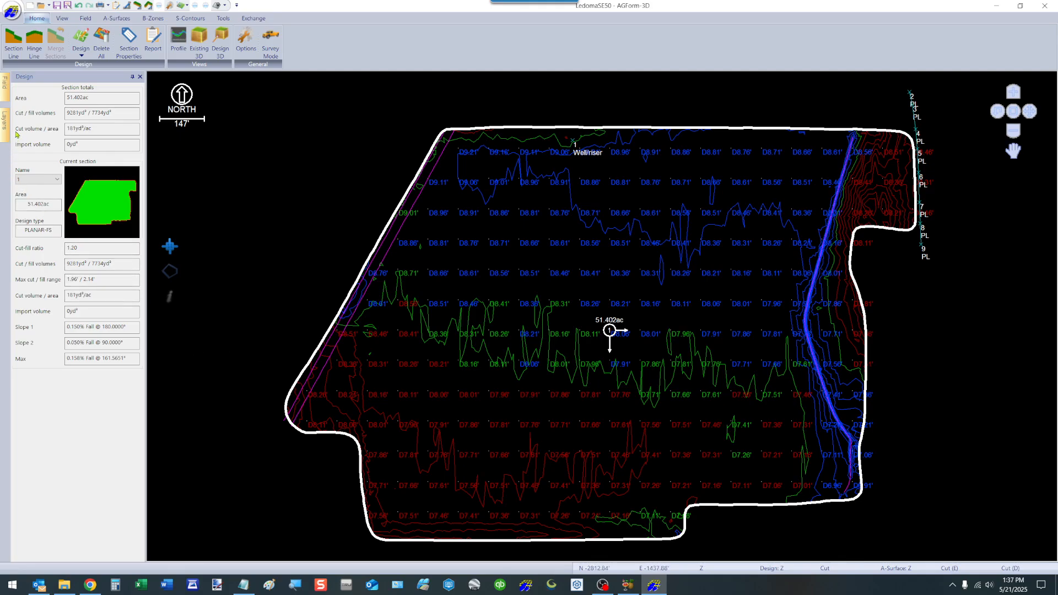
Step: Display the grid of cut-fills and the grid of existing elevations alongside the design elevations
click(4, 132)
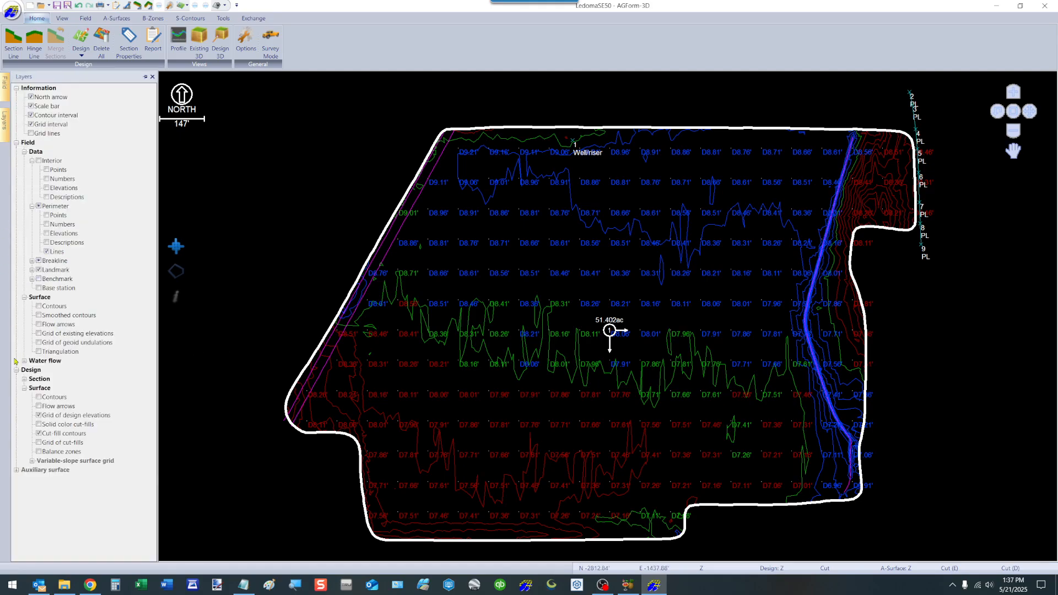
click(39, 443)
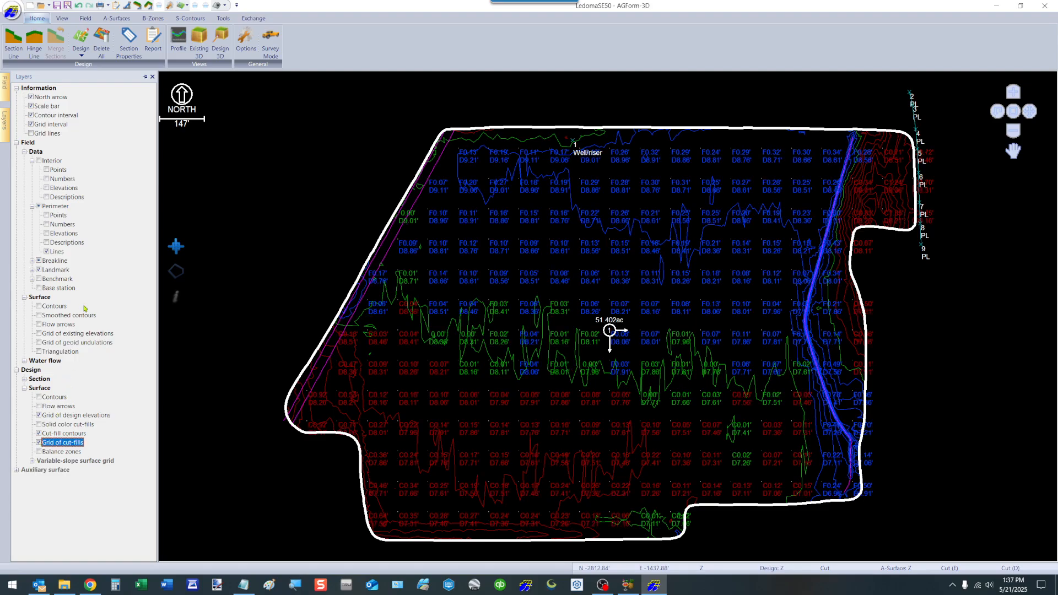
click(40, 336)
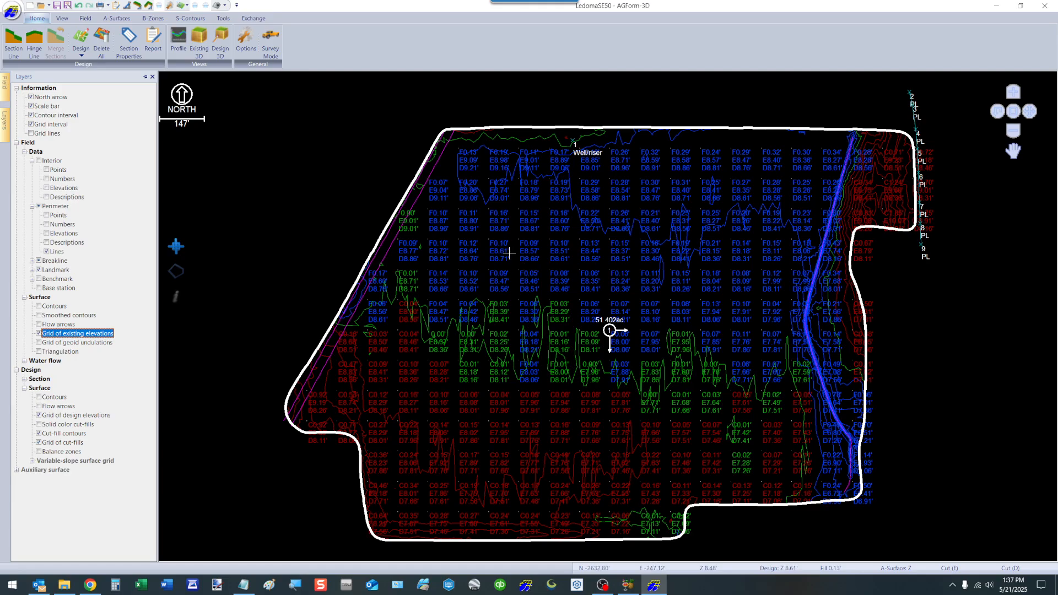
Step: Examine the cut-fill, existing and design elevation labels at the grid points in the fill and cut areas
scroll(503, 252, up, 3)
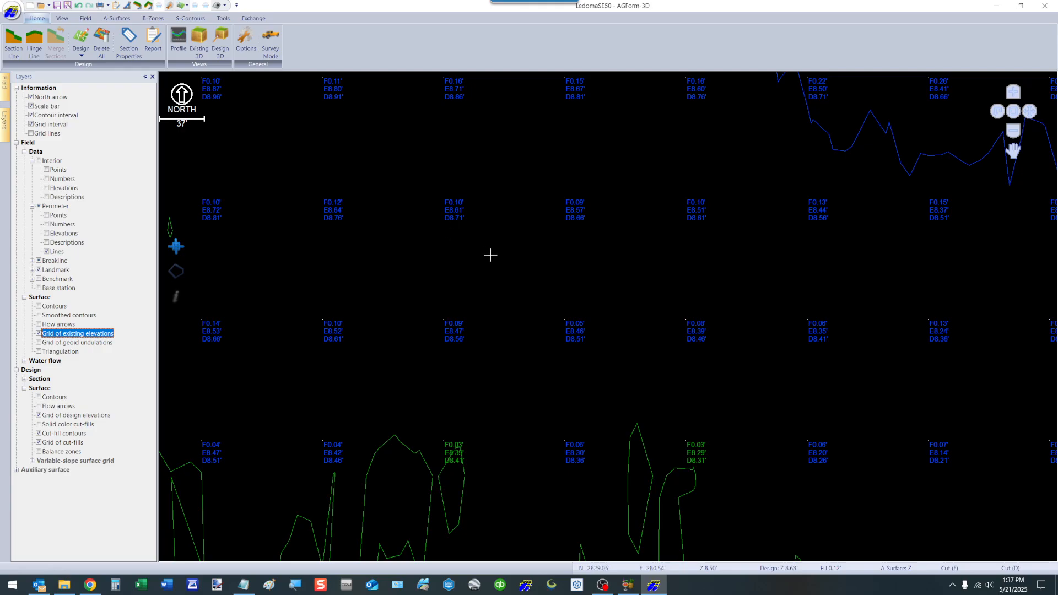
scroll(539, 255, down, 4)
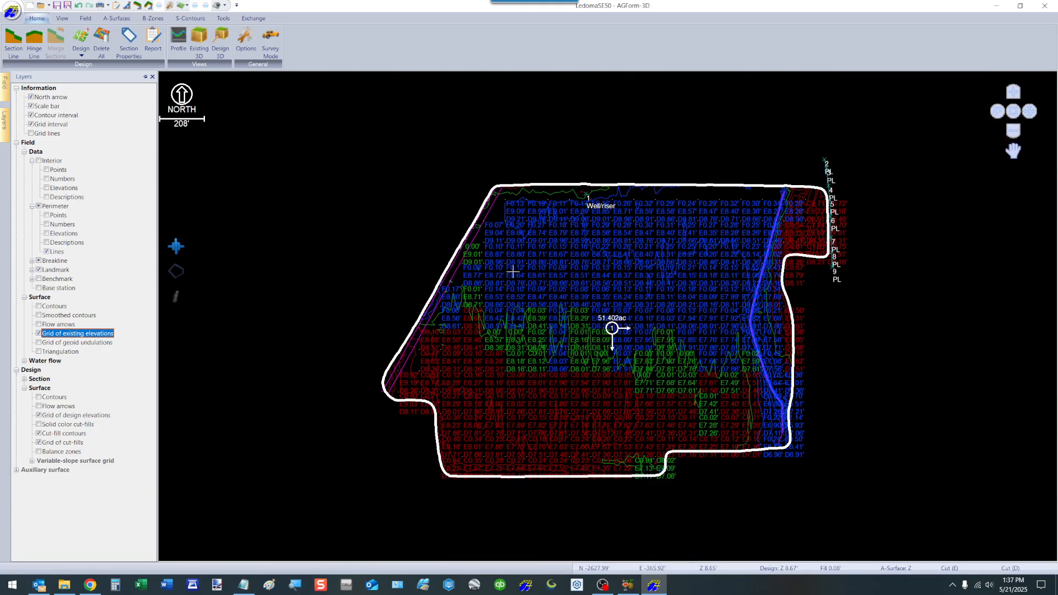
scroll(513, 272, up, 1)
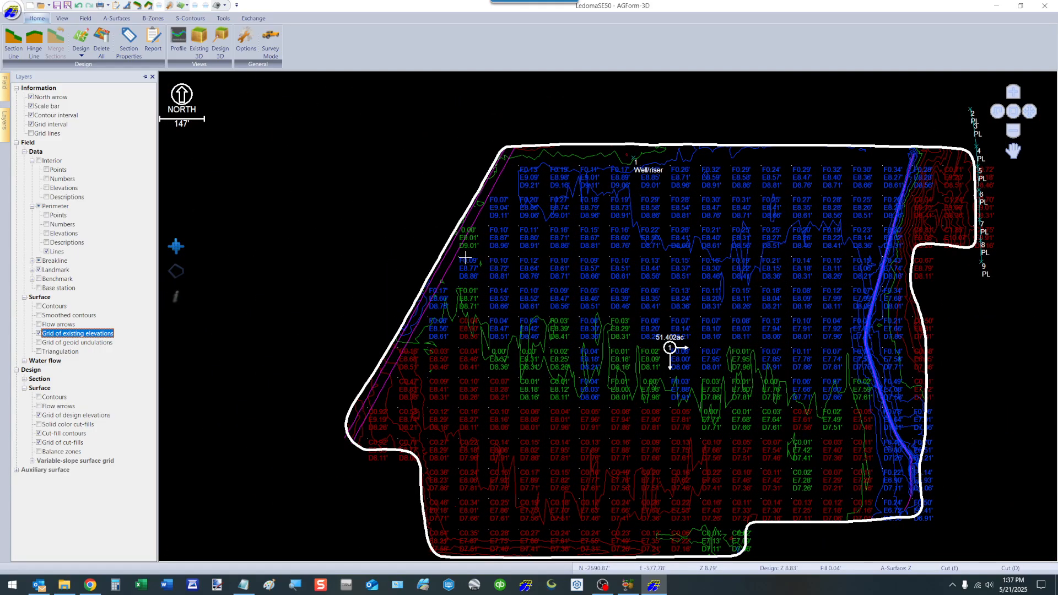
middle_drag(443, 260, 407, 235)
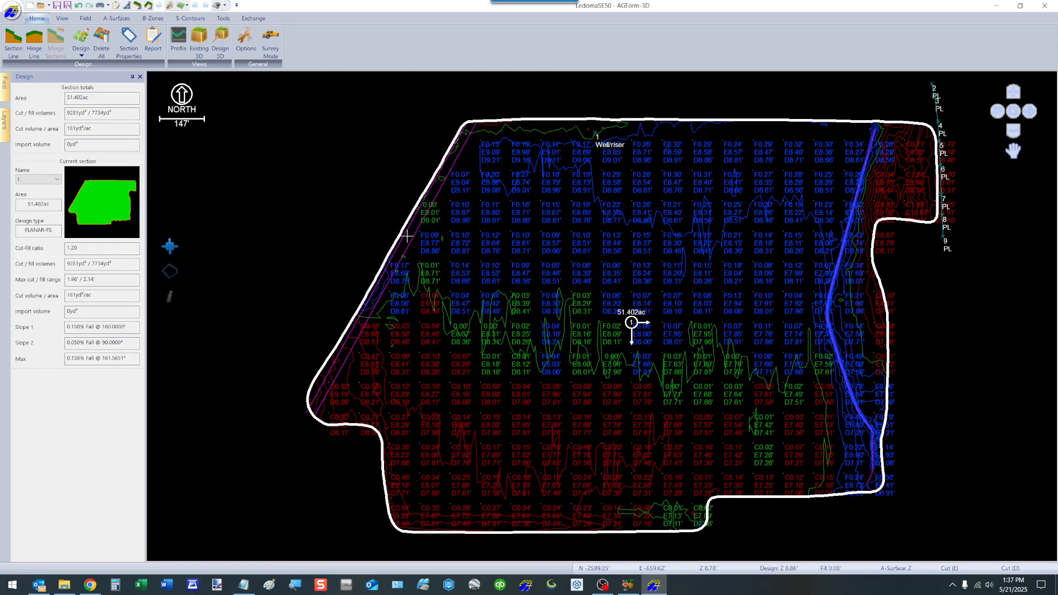
middle_drag(553, 268, 493, 243)
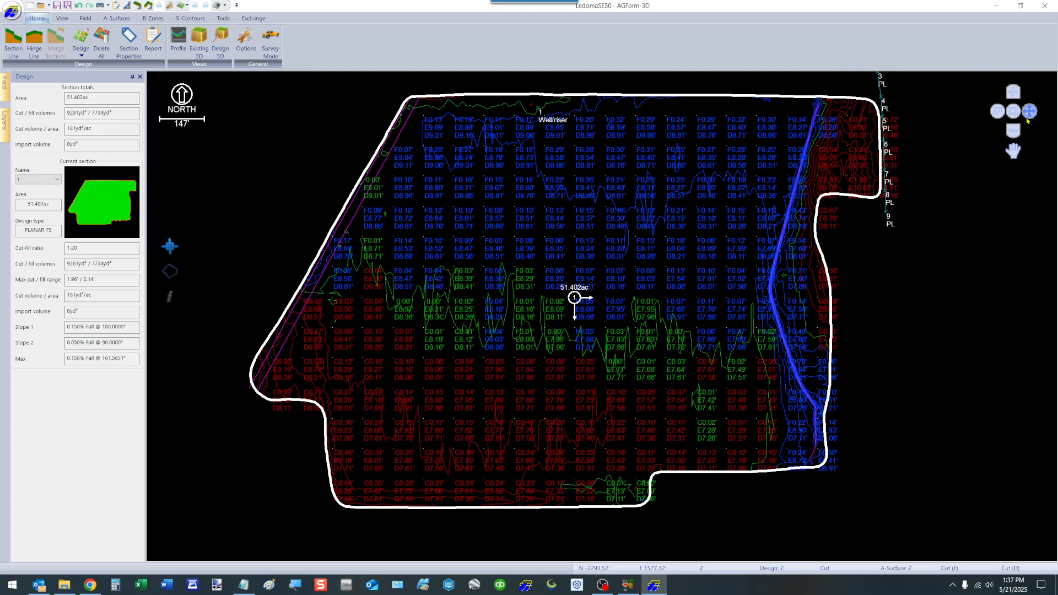
scroll(558, 397, up, 5)
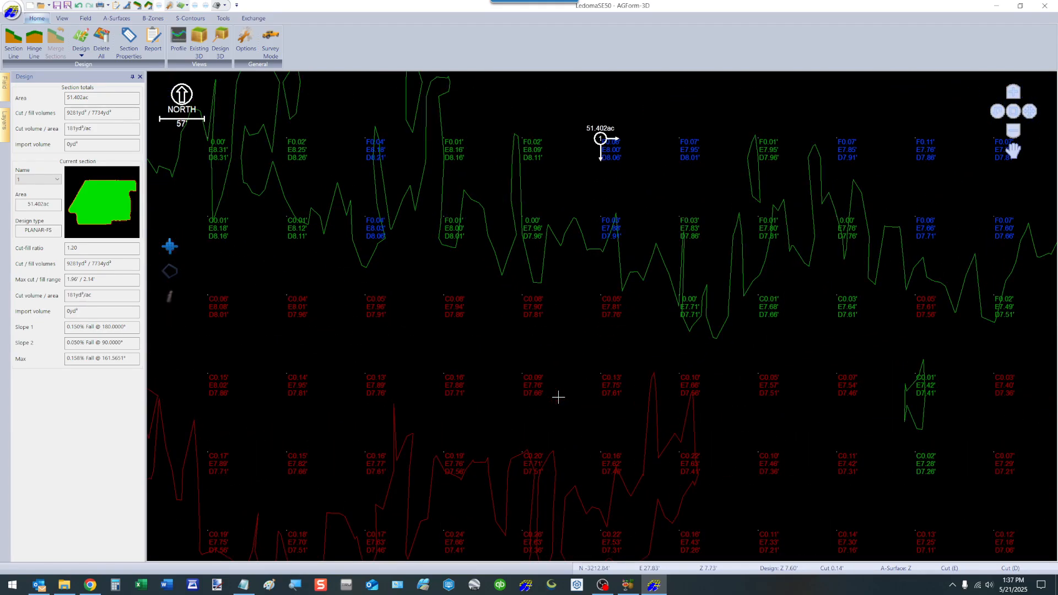
scroll(558, 397, down, 5)
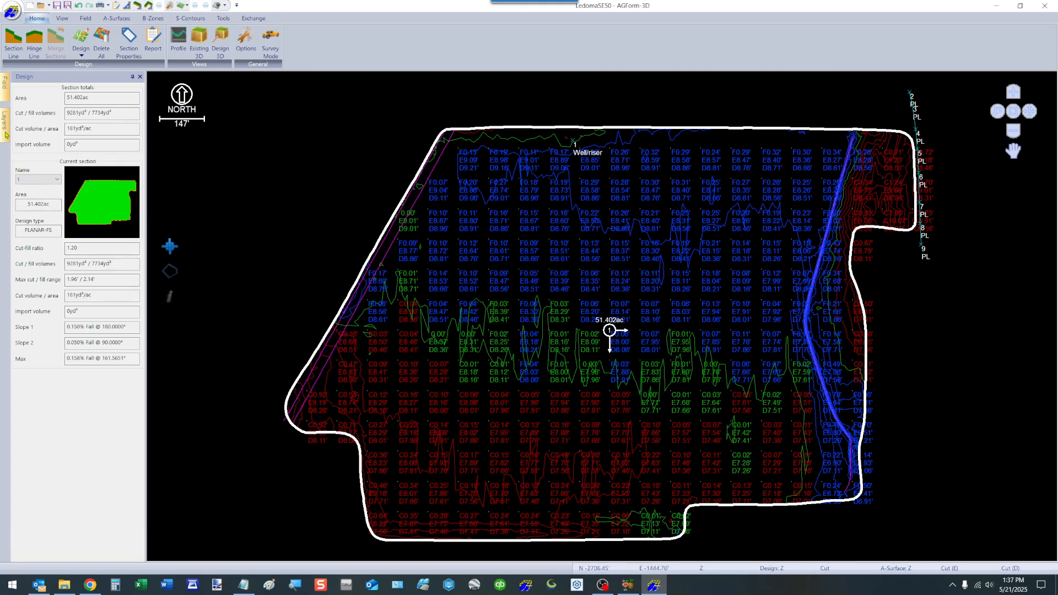
Step: Hide the grids of design elevations, cut-fills and existing elevations, leaving the cut-fill contours displayed
click(5, 132)
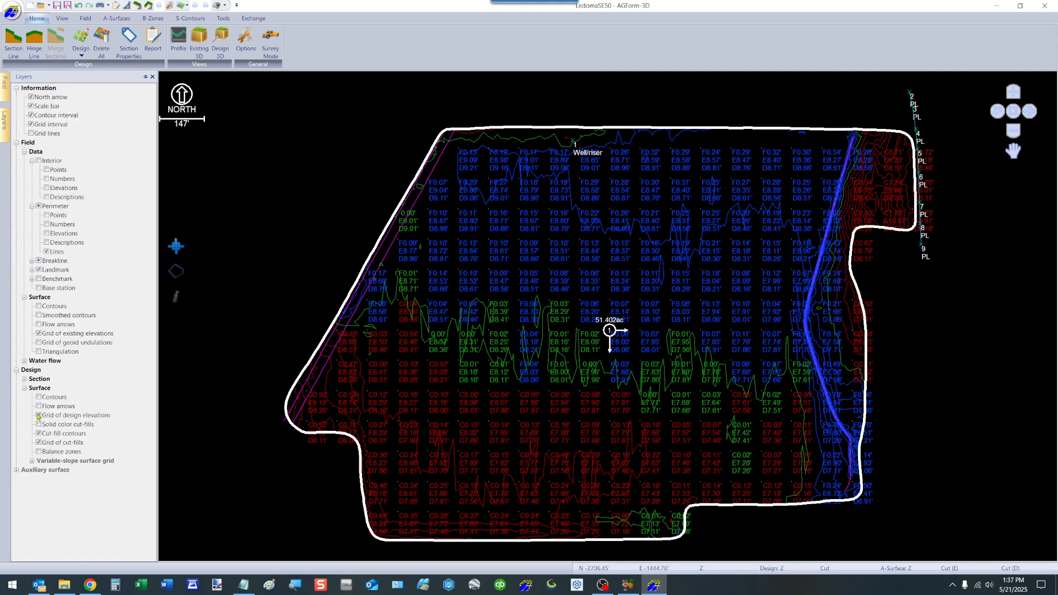
click(39, 415)
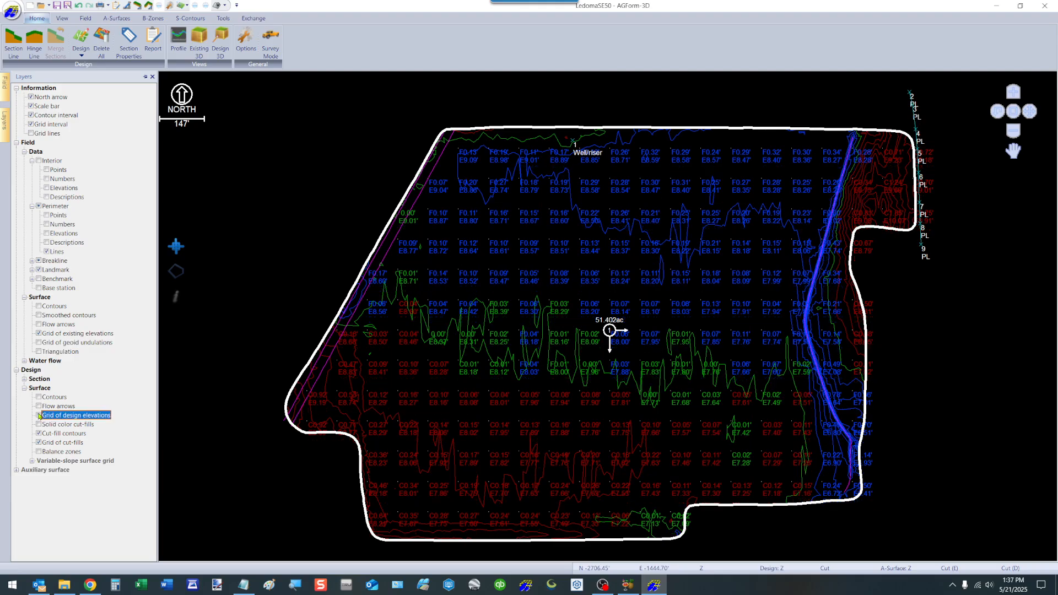
click(38, 444)
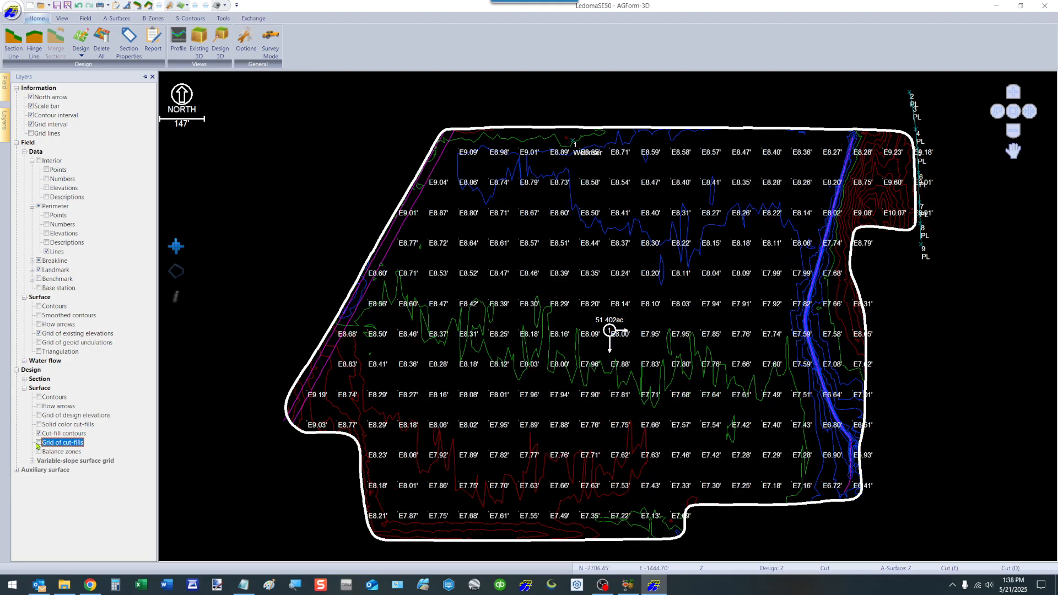
click(39, 334)
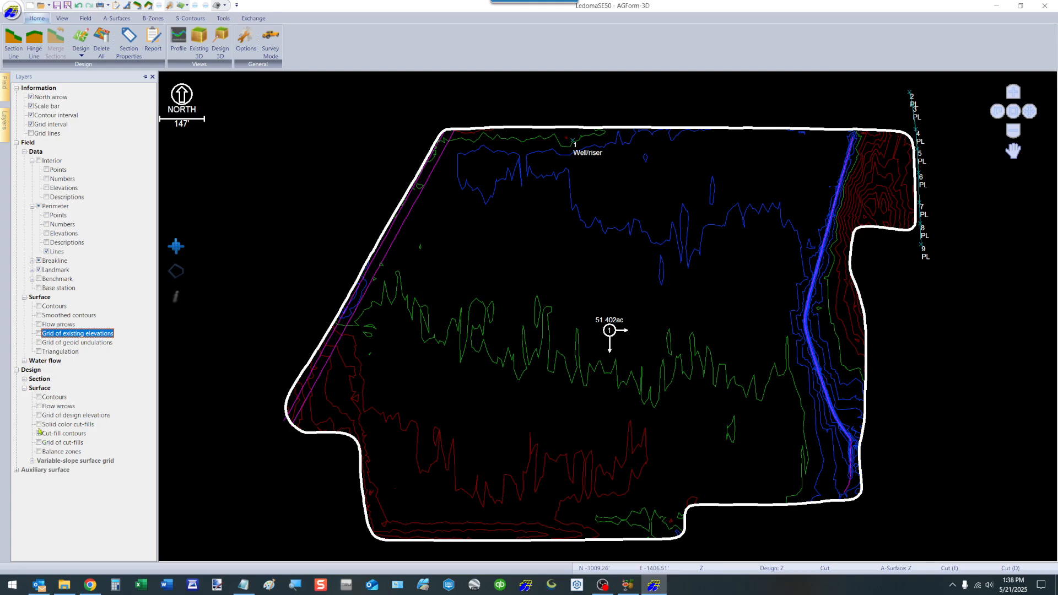
Step: Change the cut-fill color scheme to Gradient and review the cut-fill color legend in the field data
click(169, 6)
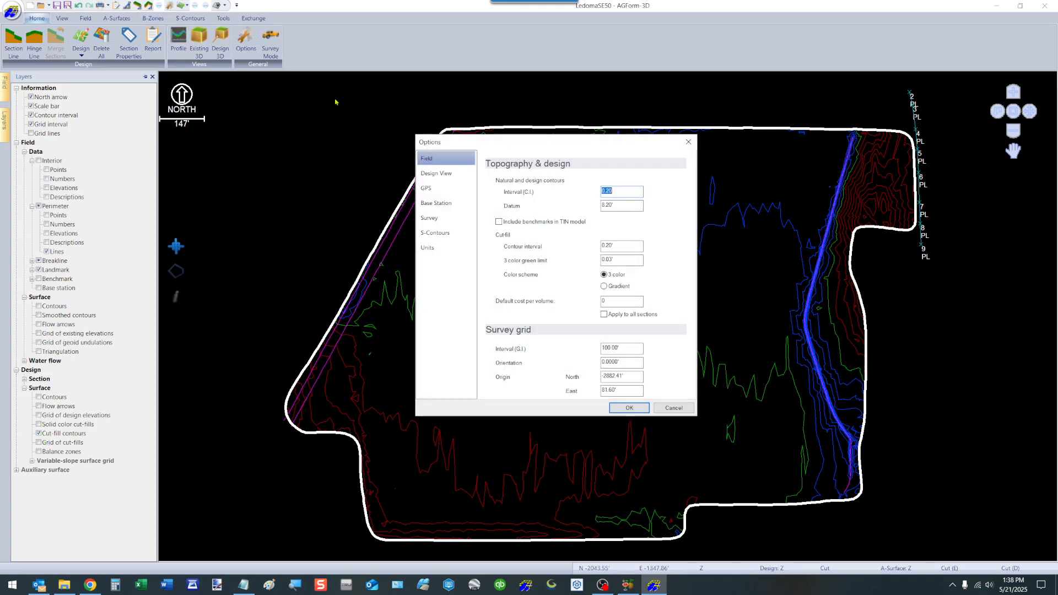
click(604, 287)
click(627, 408)
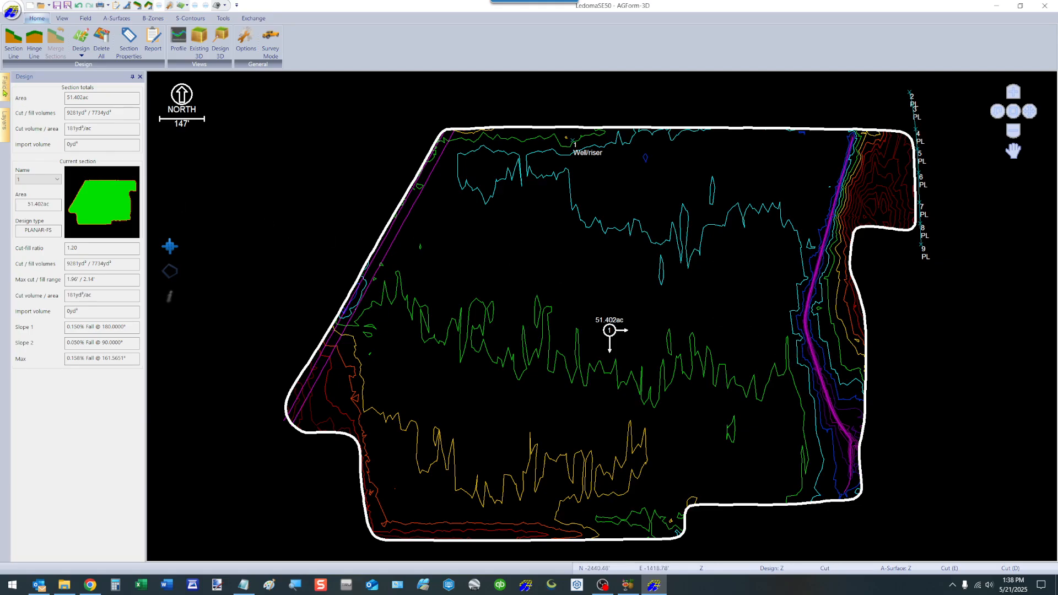
click(4, 92)
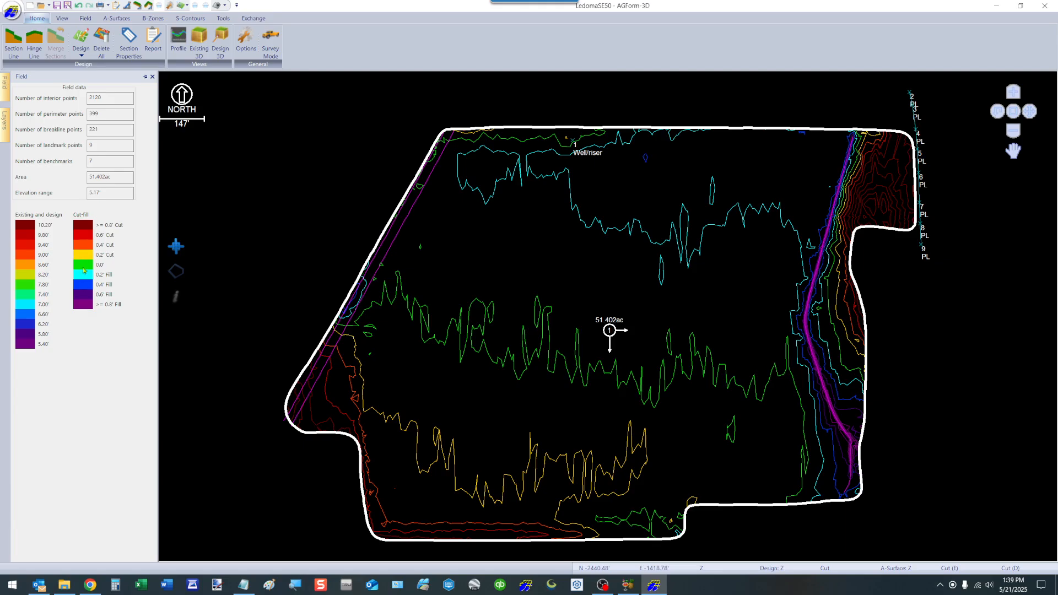
click(521, 295)
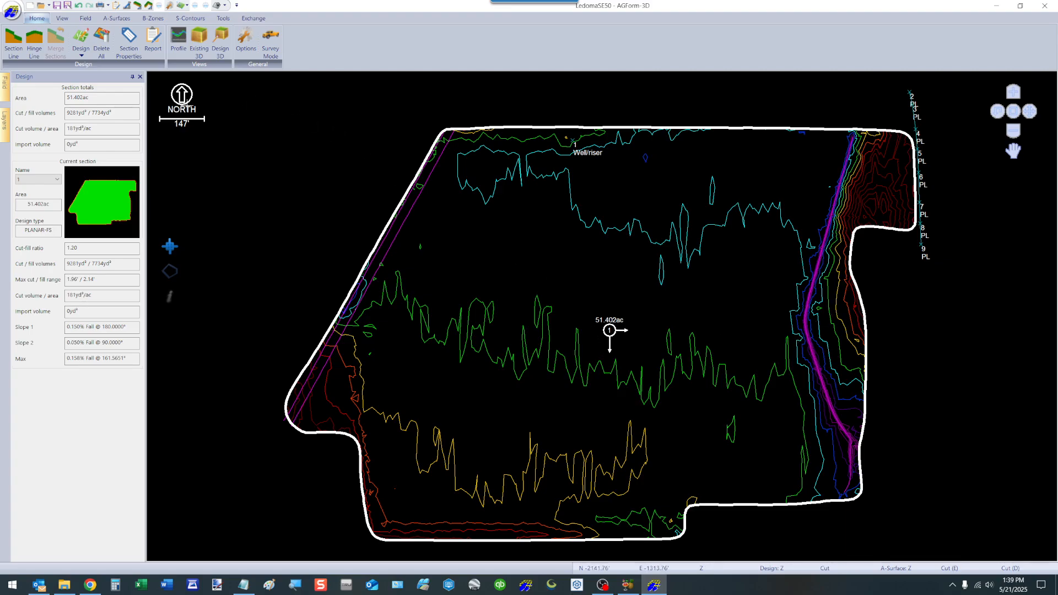
Step: View the design as solid color cut-fills, then return to the cut-fill contours
mouse_move(3, 128)
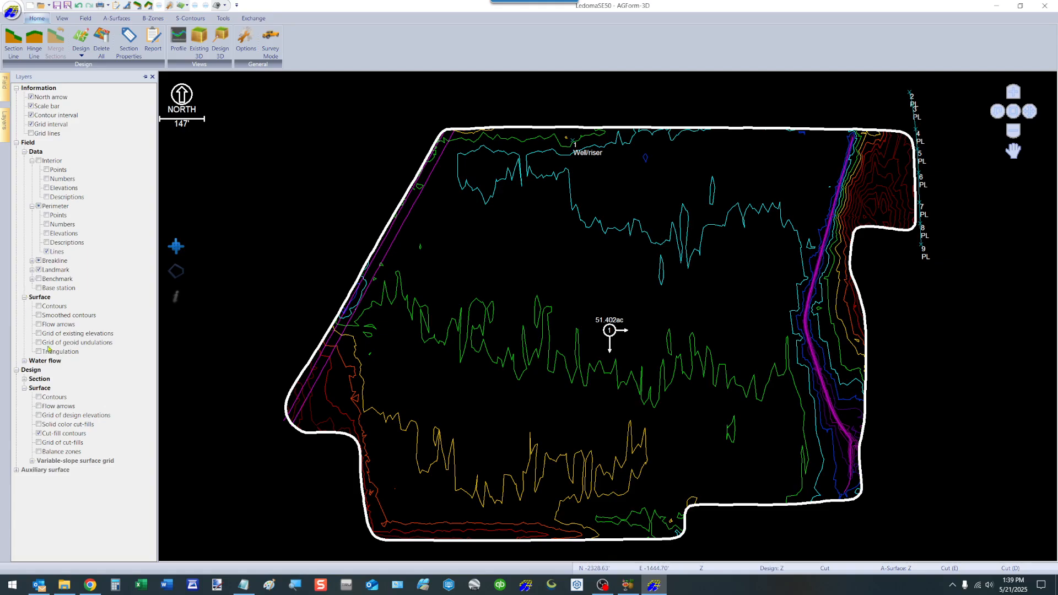
click(39, 425)
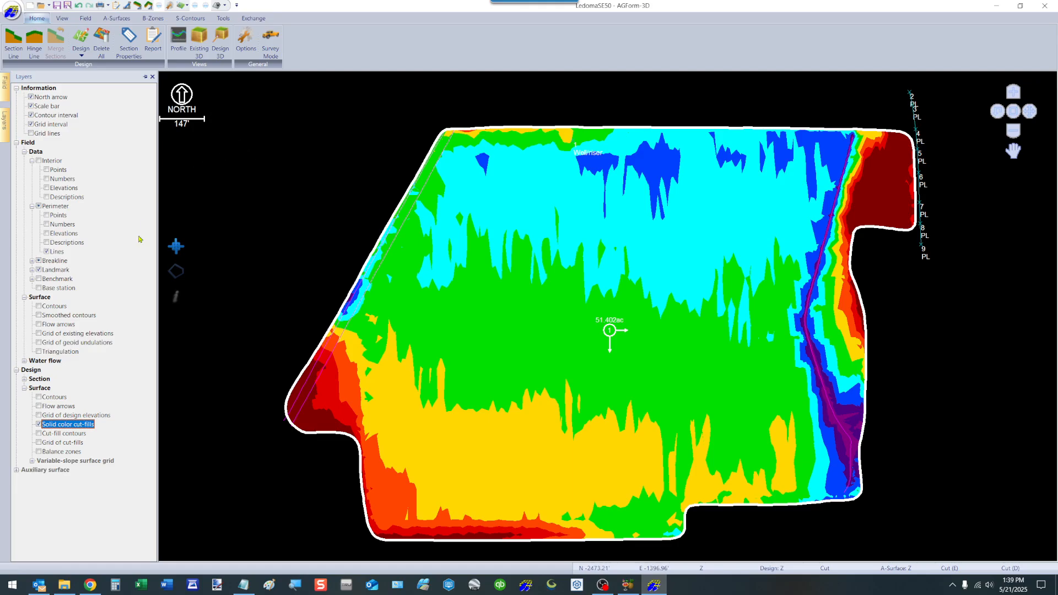
click(38, 425)
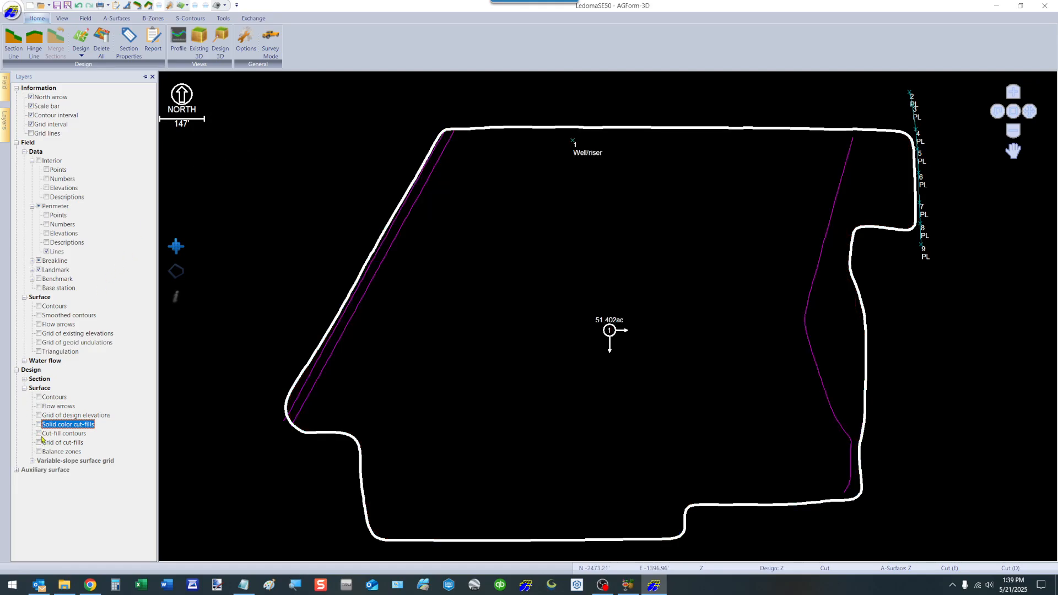
click(39, 434)
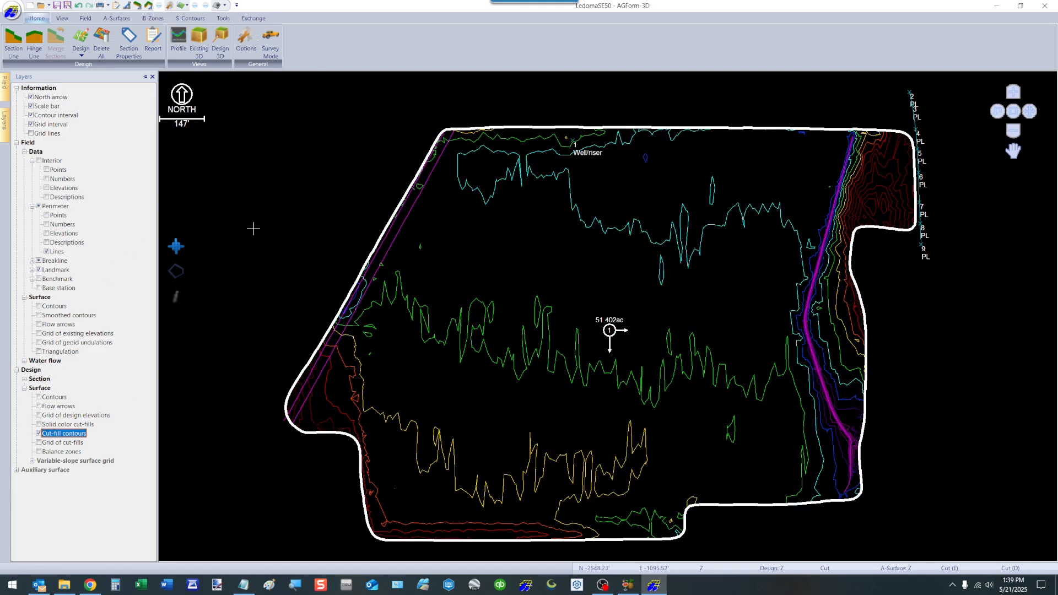
right_click(483, 230)
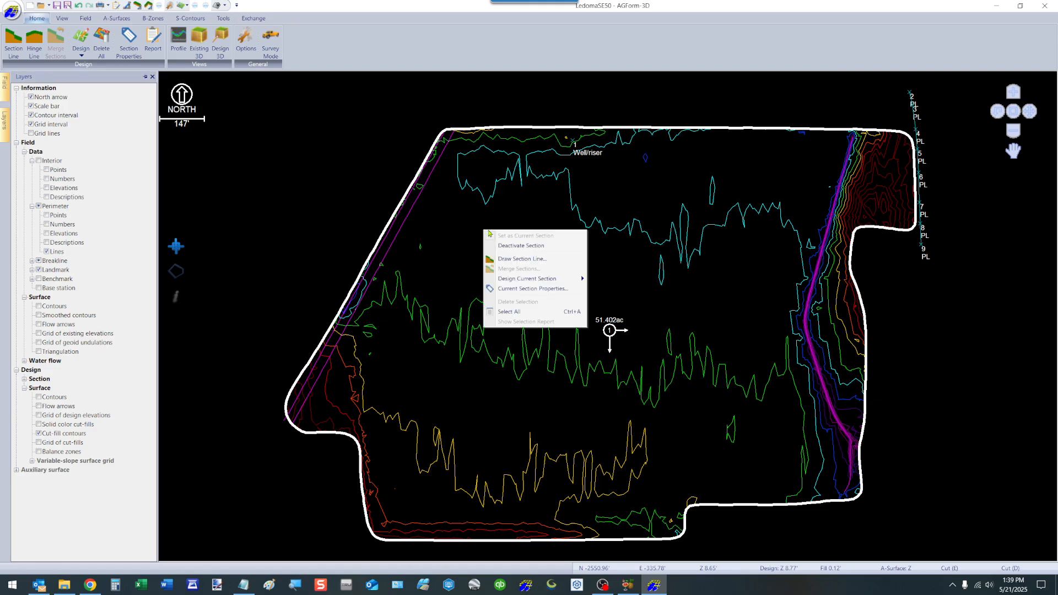
click(513, 261)
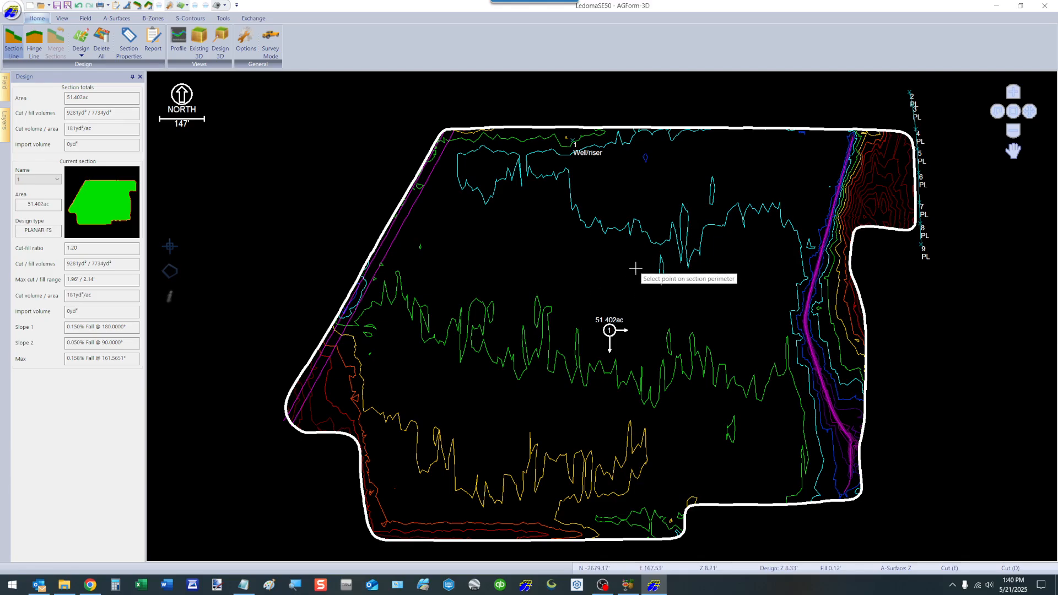
key(Escape)
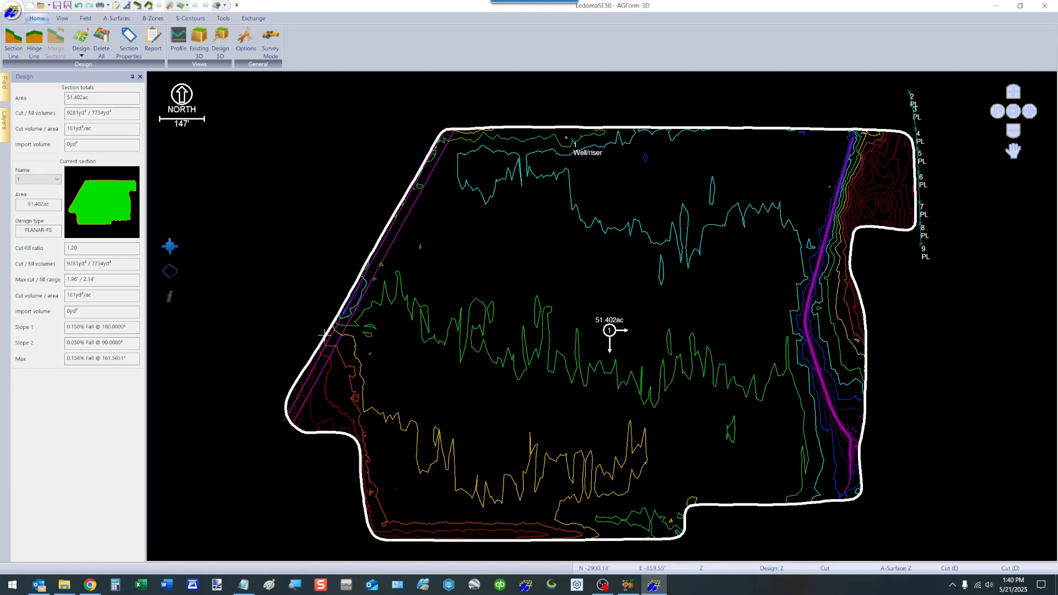
Step: Measure the length and azimuth of the slanted western field boundary from its north end to its south end
click(126, 8)
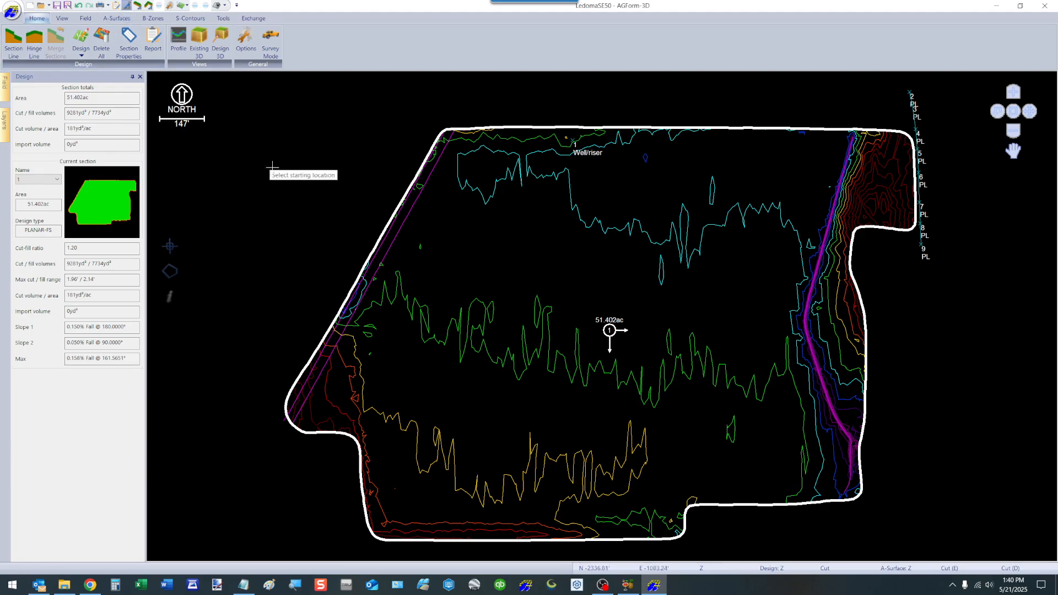
click(434, 143)
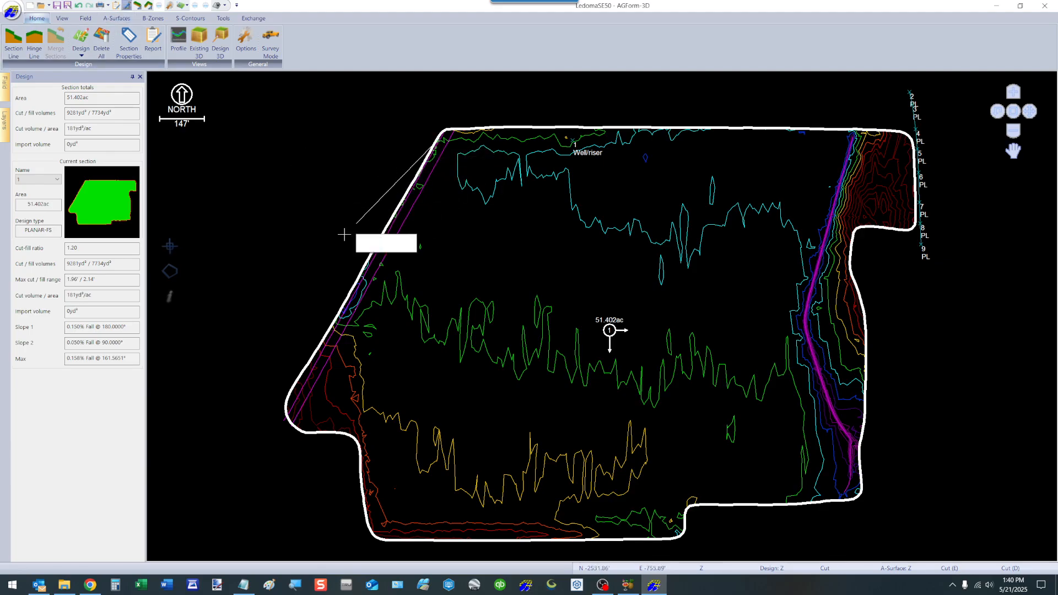
click(295, 383)
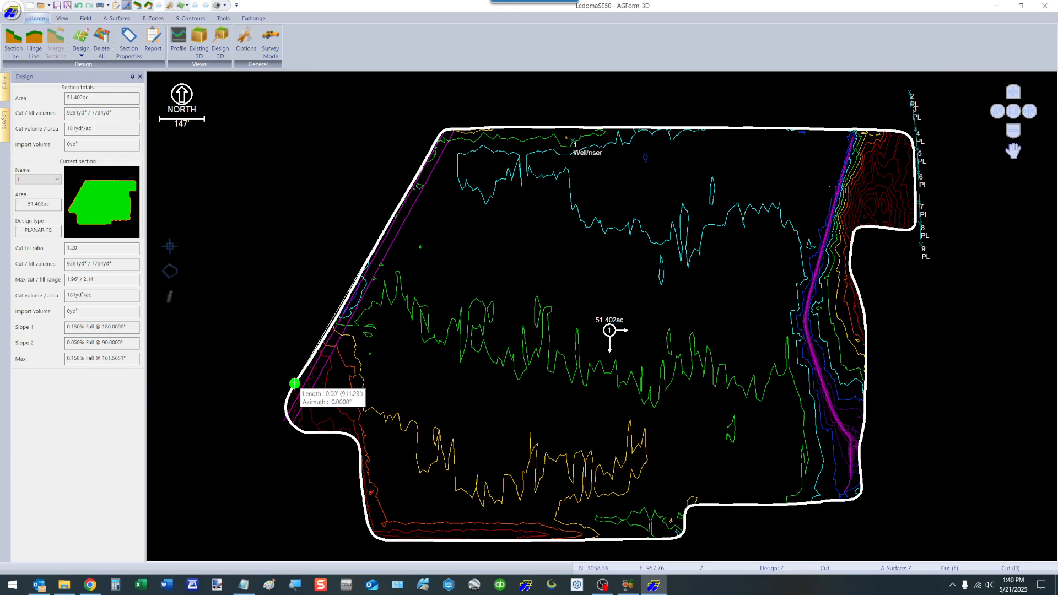
right_click(295, 384)
right_click(321, 164)
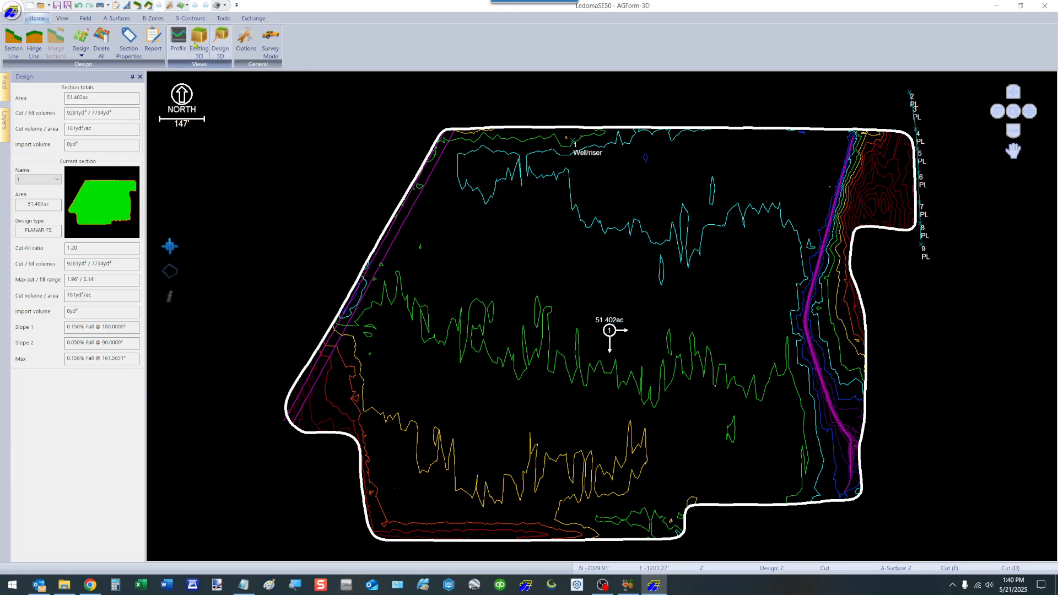
Step: Set the survey grid interval to 3000 and its orientation to 210.0 degrees, and bring up the layer list
click(169, 5)
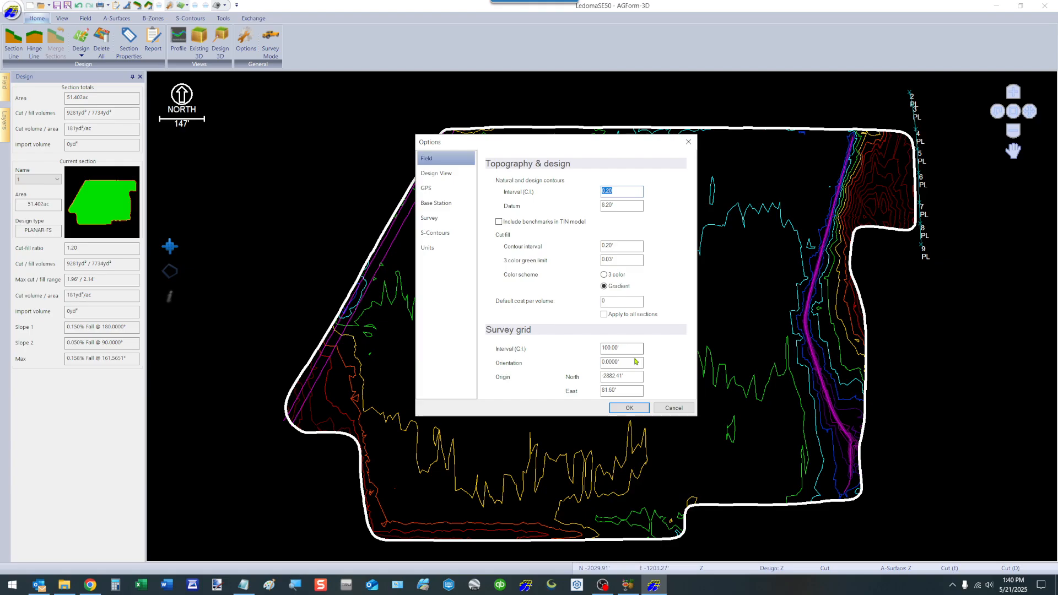
double_click(625, 347)
text(3000)
double_click(632, 362)
text(210.0)
key(Tab)
key(Tab)
click(629, 408)
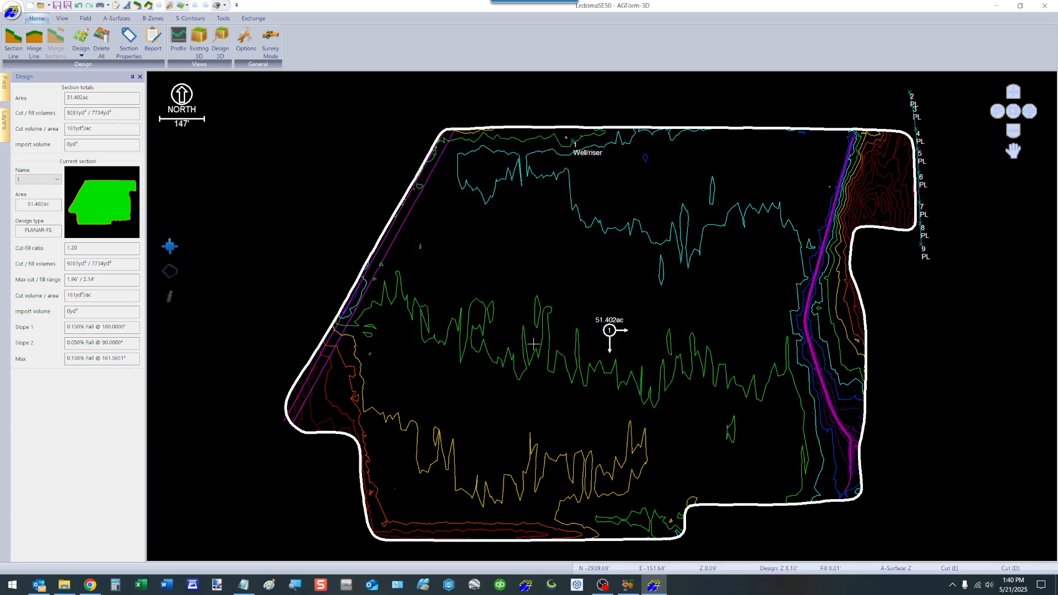
click(5, 131)
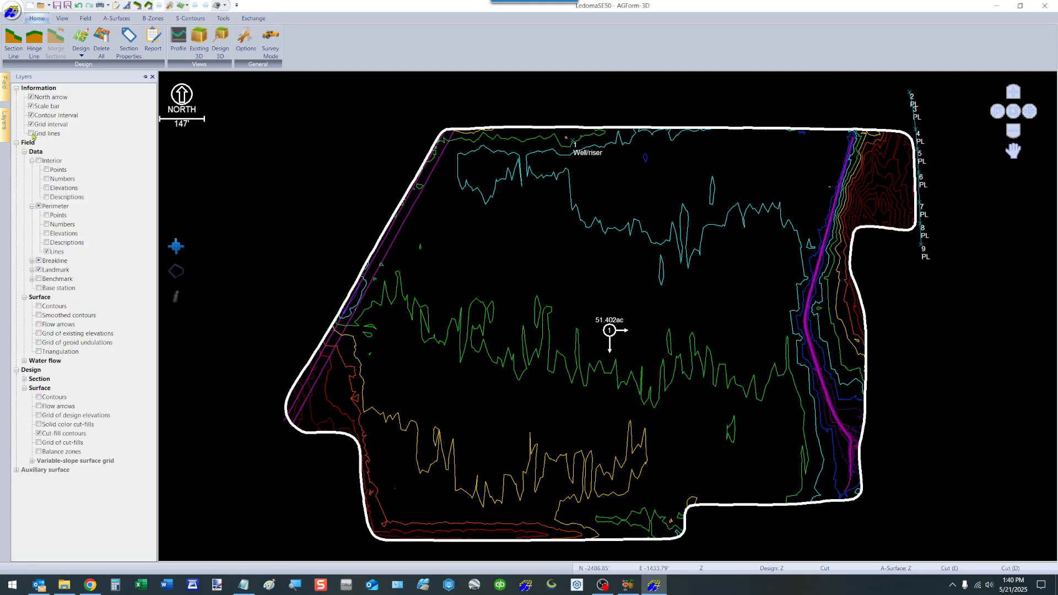
Step: Show the grid lines and move the survey grid origin to the field's northwest corner
click(31, 133)
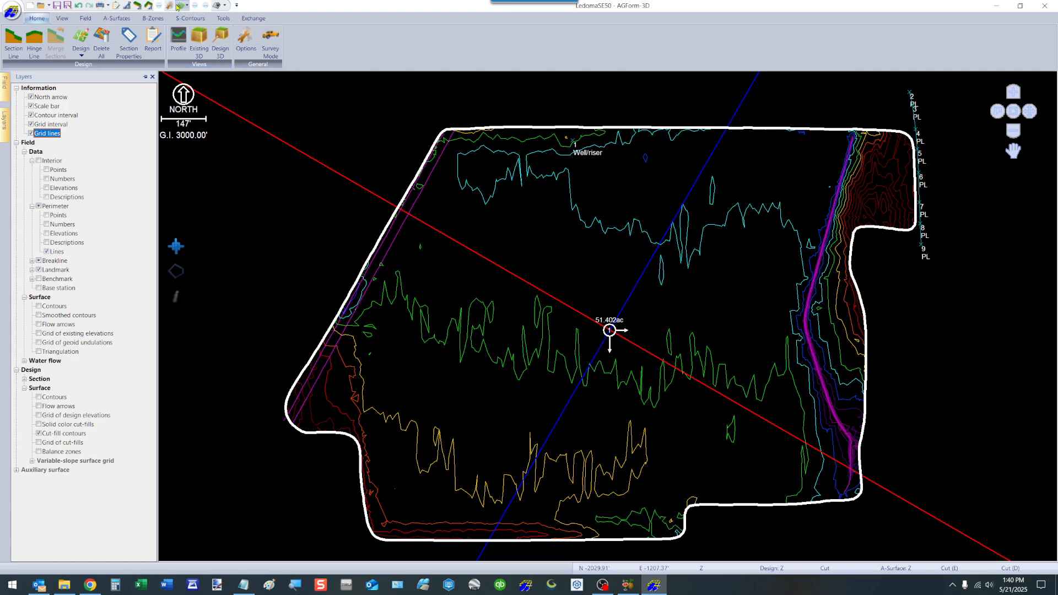
click(183, 6)
click(198, 18)
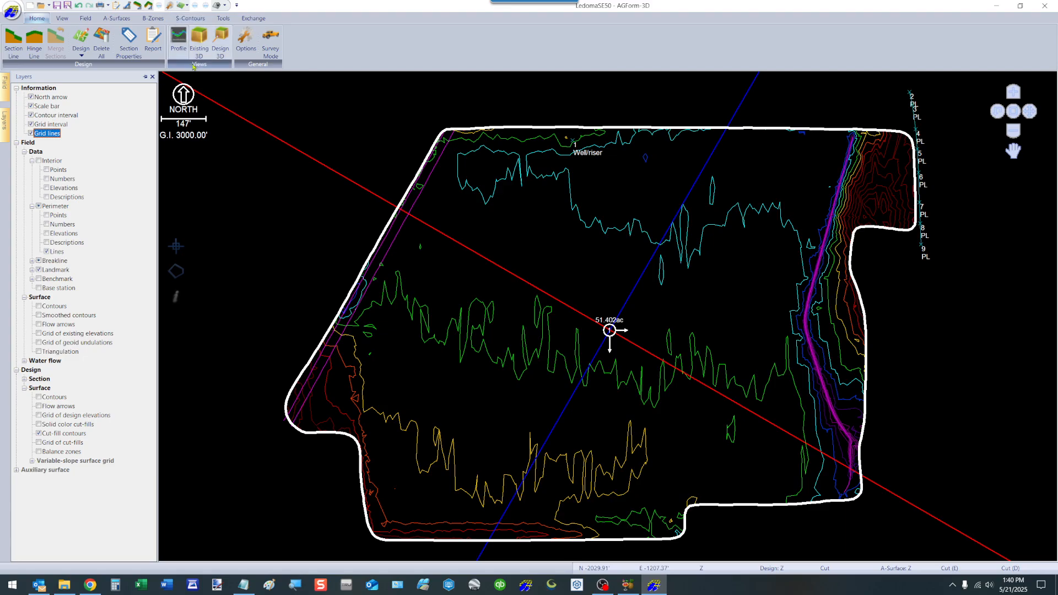
click(442, 130)
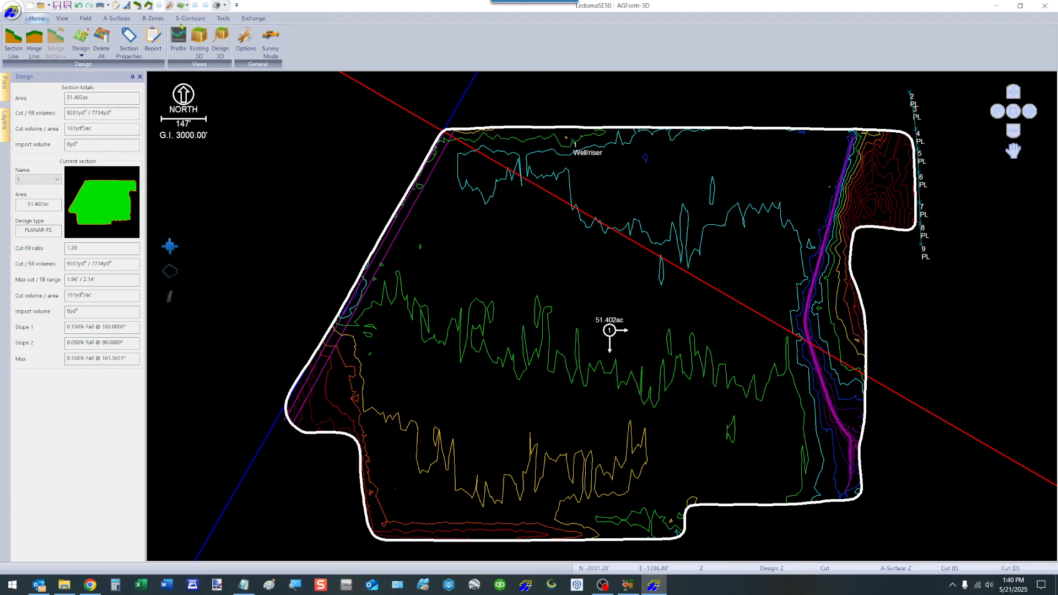
Step: Set the survey grid interval to 800 feet
click(168, 7)
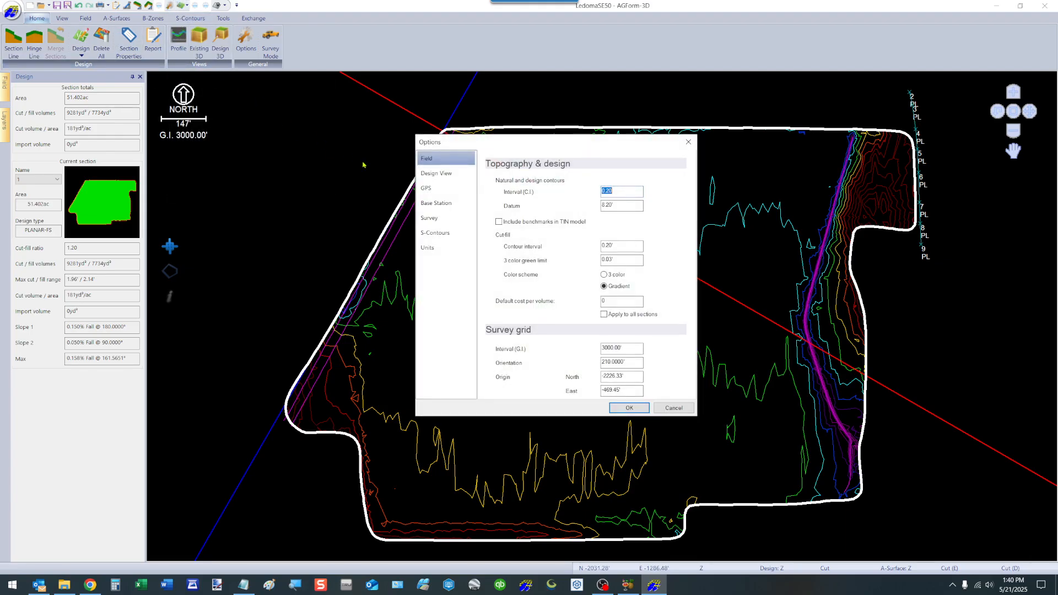
click(635, 349)
text(800)
key(Return)
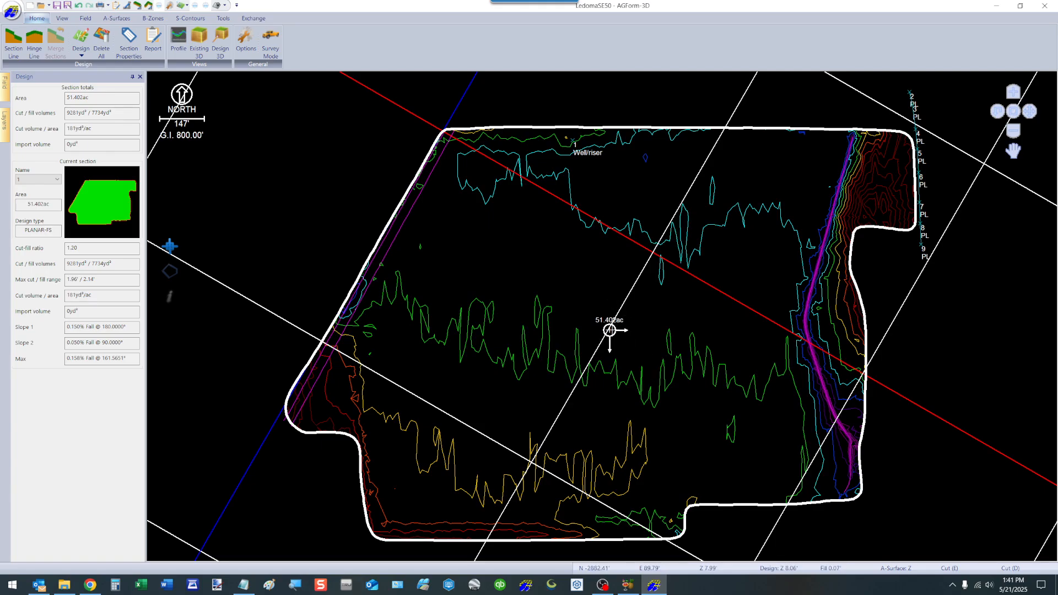
Step: Start a section line where the central slanted grid line crosses the field's northern perimeter
right_click(705, 161)
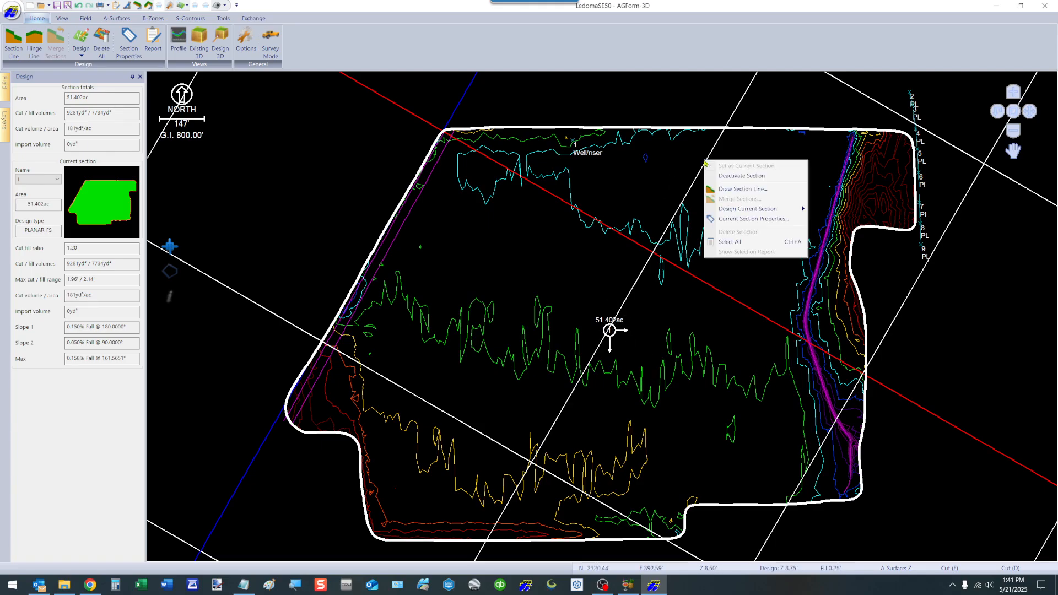
click(730, 190)
scroll(727, 132, up, 5)
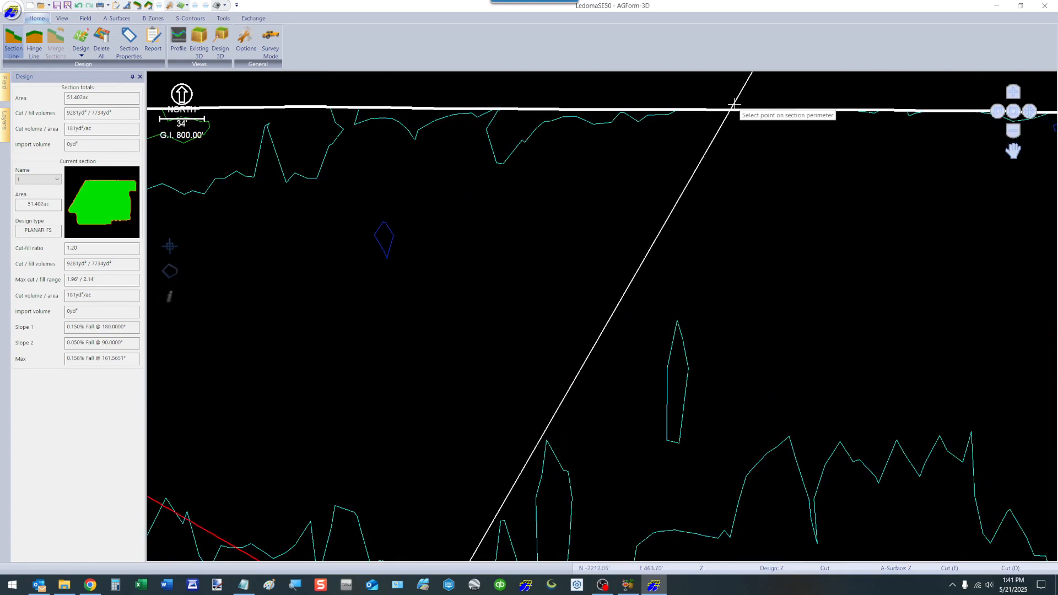
scroll(736, 105, up, 10)
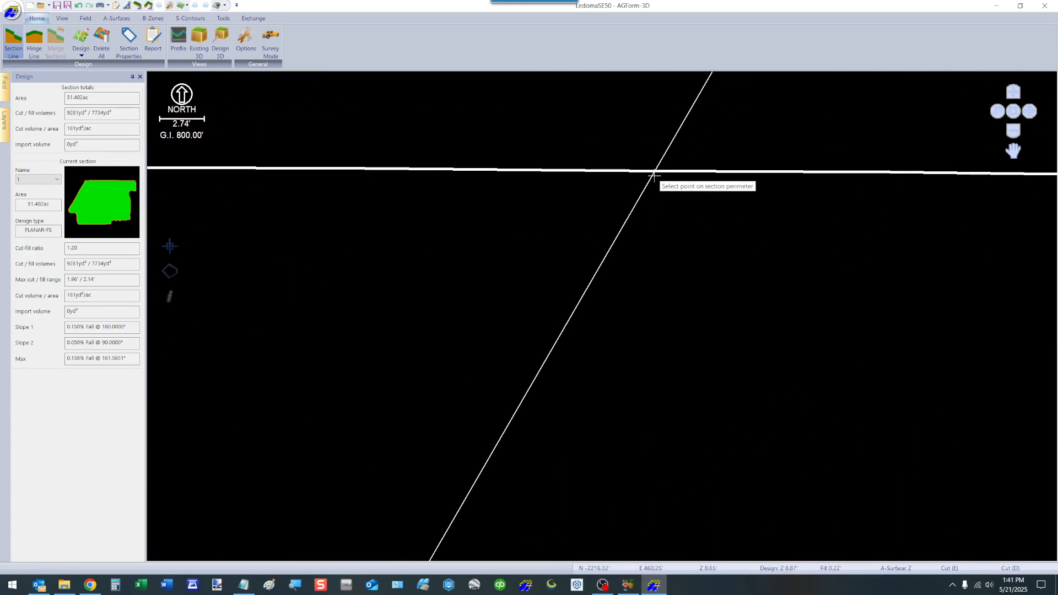
click(654, 172)
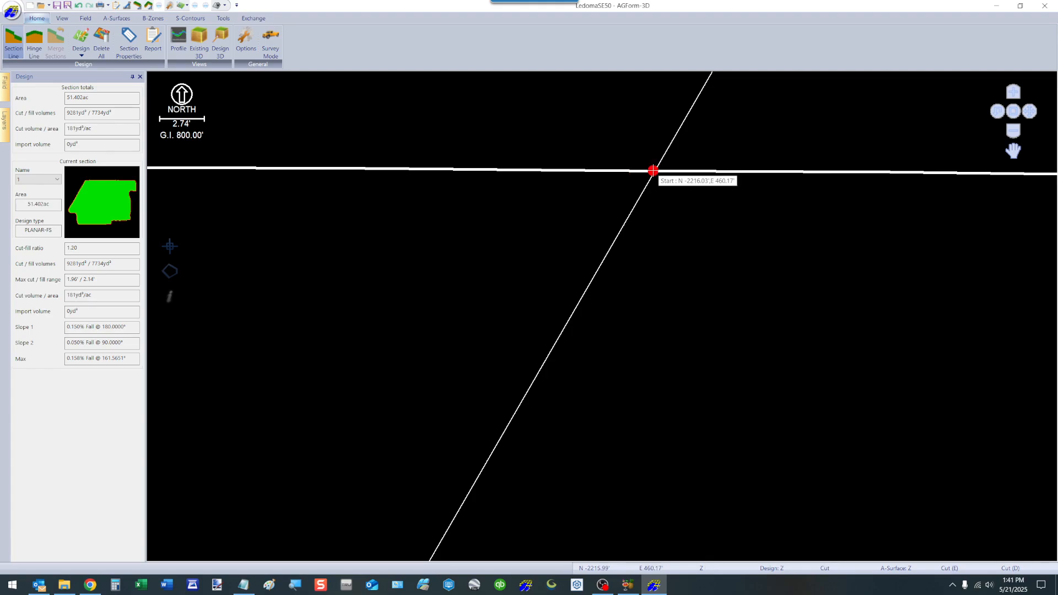
click(653, 171)
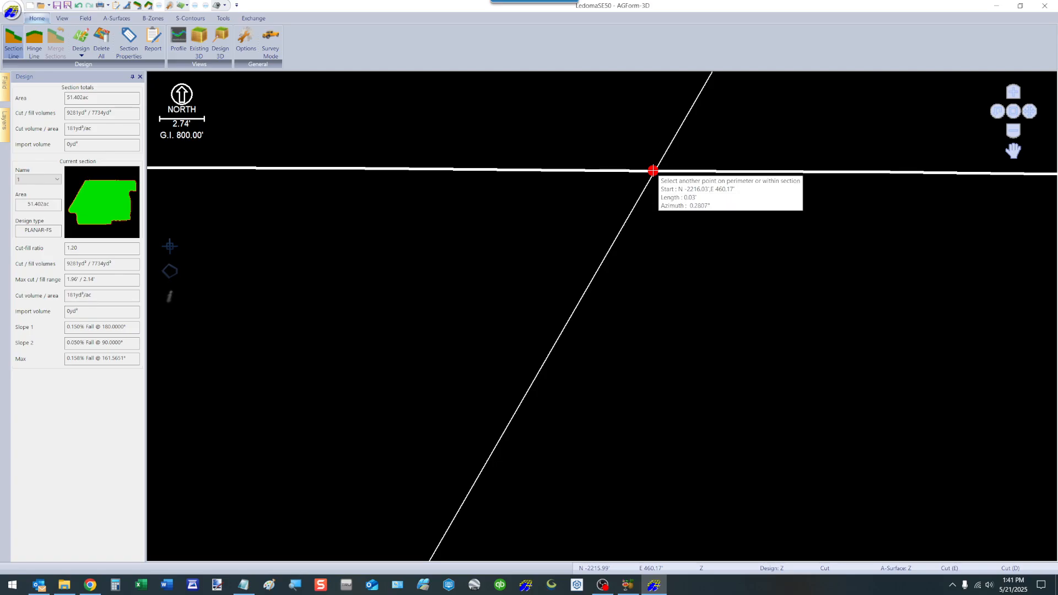
Step: End the section line where the same grid line crosses the southern perimeter, and hide the grid lines
scroll(655, 174, down, 5)
scroll(653, 181, down, 4)
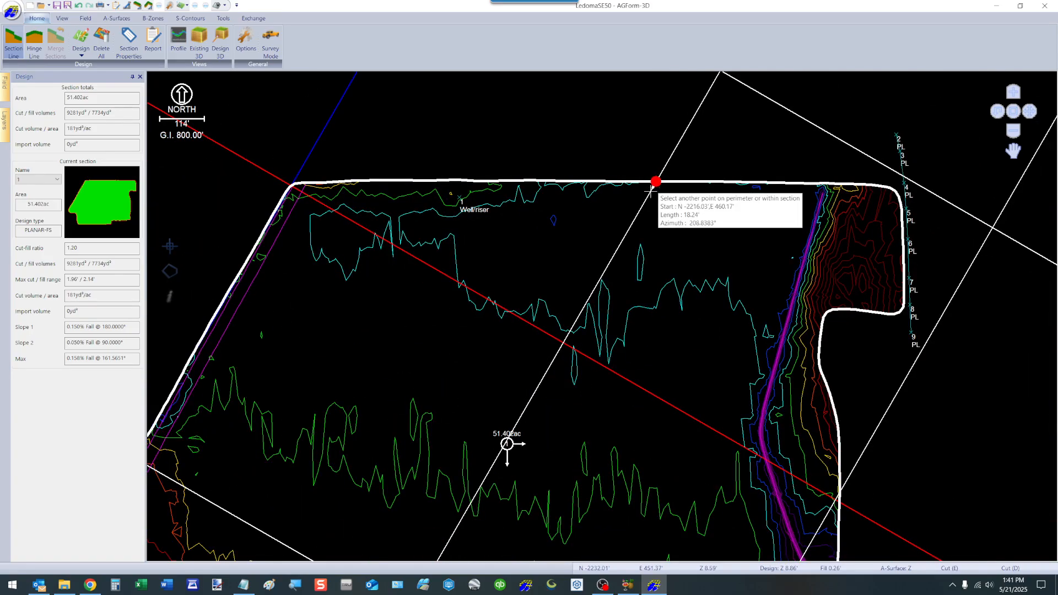
scroll(491, 441, up, 3)
scroll(562, 383, up, 8)
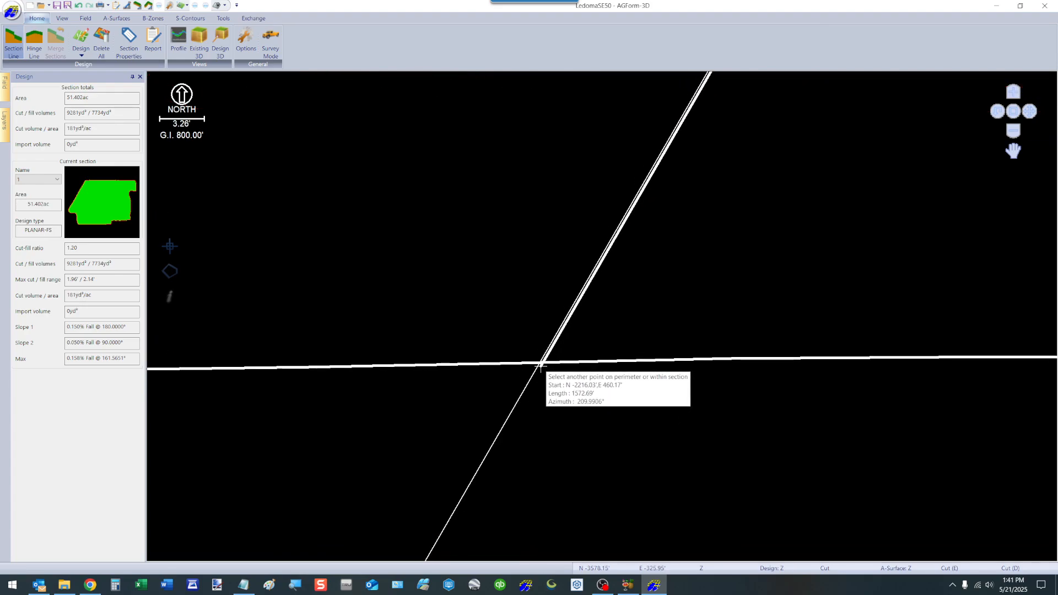
click(540, 364)
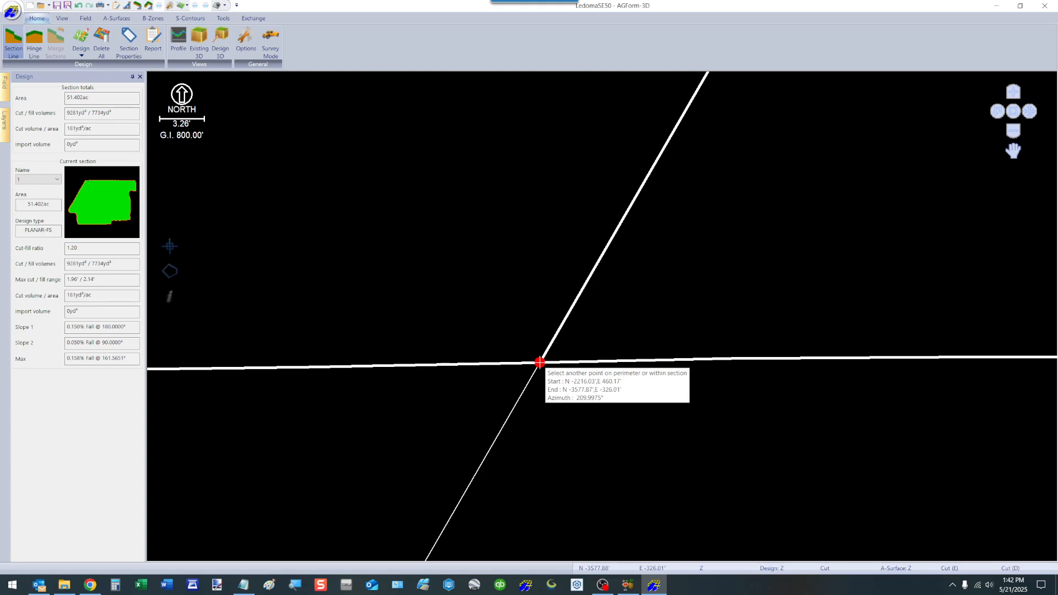
click(540, 362)
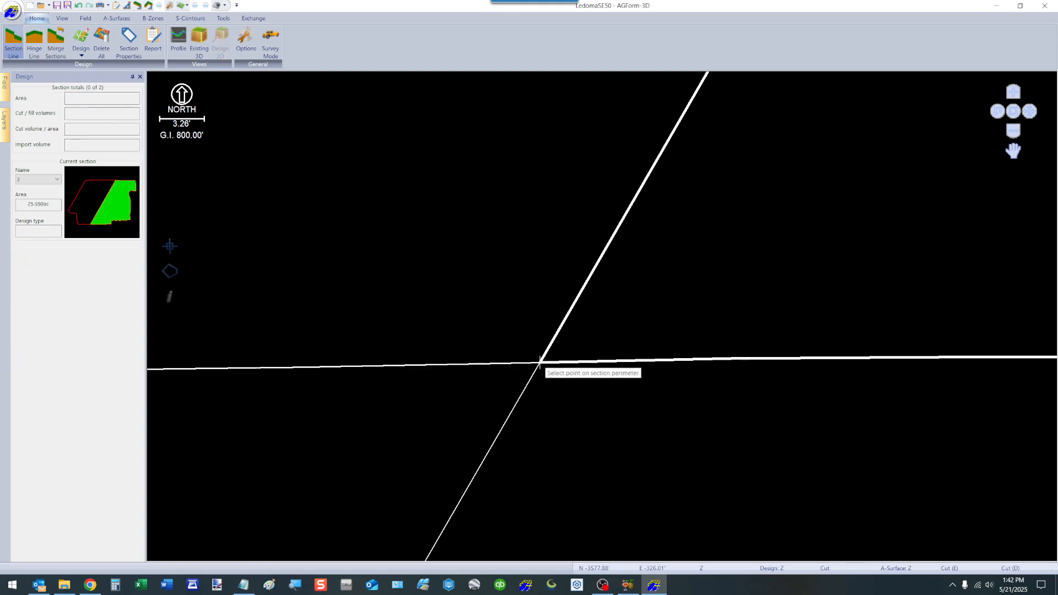
middle_click(540, 362)
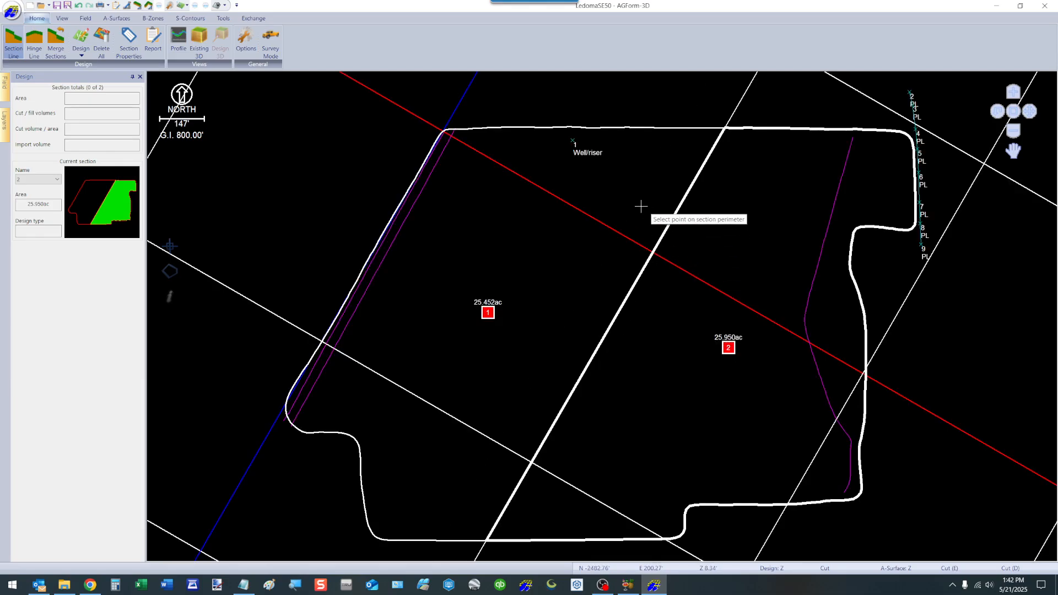
key(Escape)
click(6, 132)
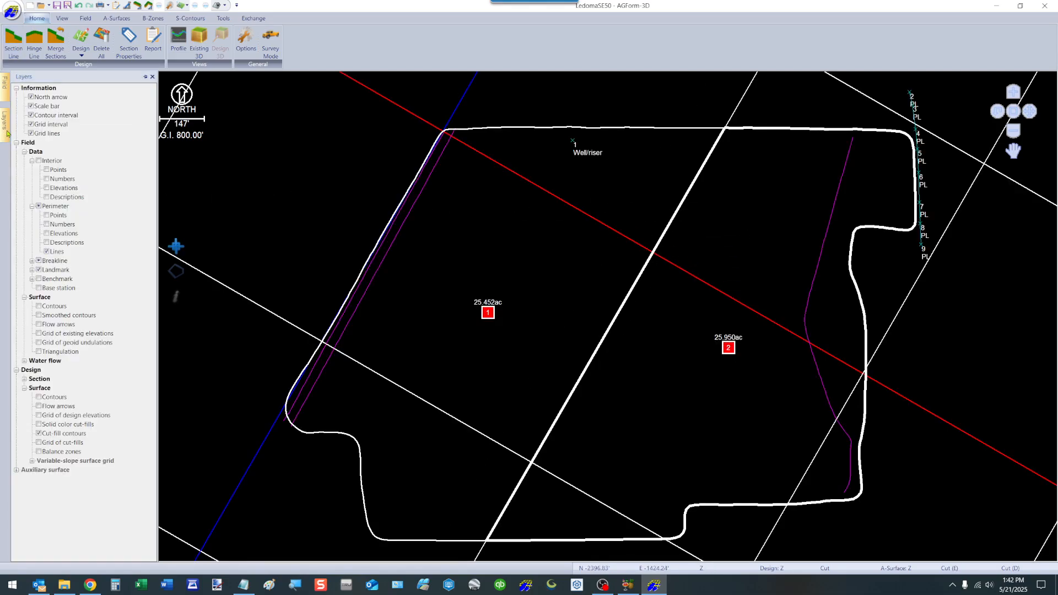
click(31, 134)
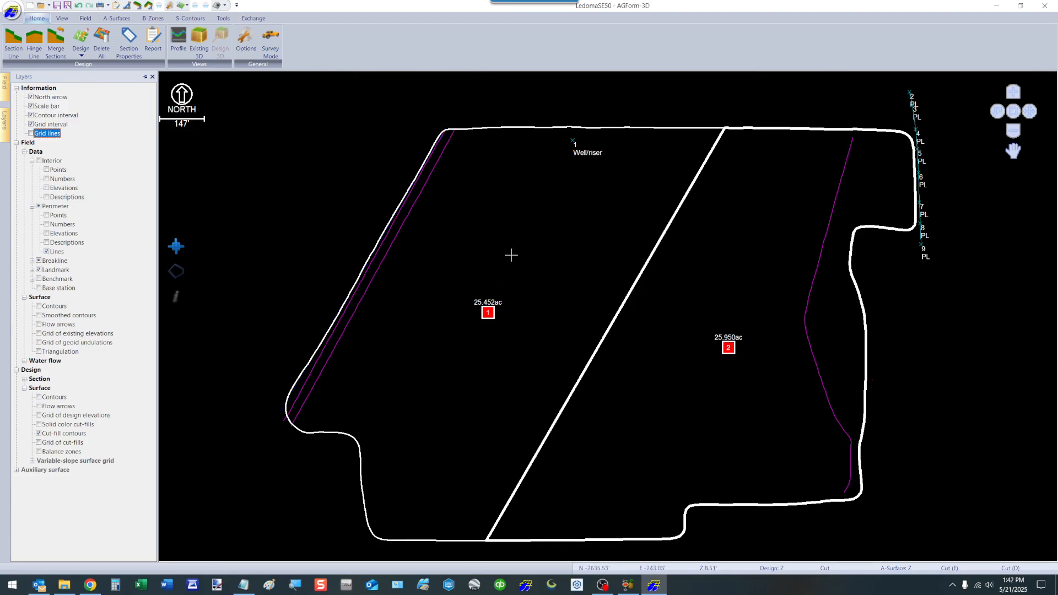
Step: Make the western section current and compute a best-fit plane with slope direction 180°, zero import volume and cut-fill ratio 1.20
right_click(497, 199)
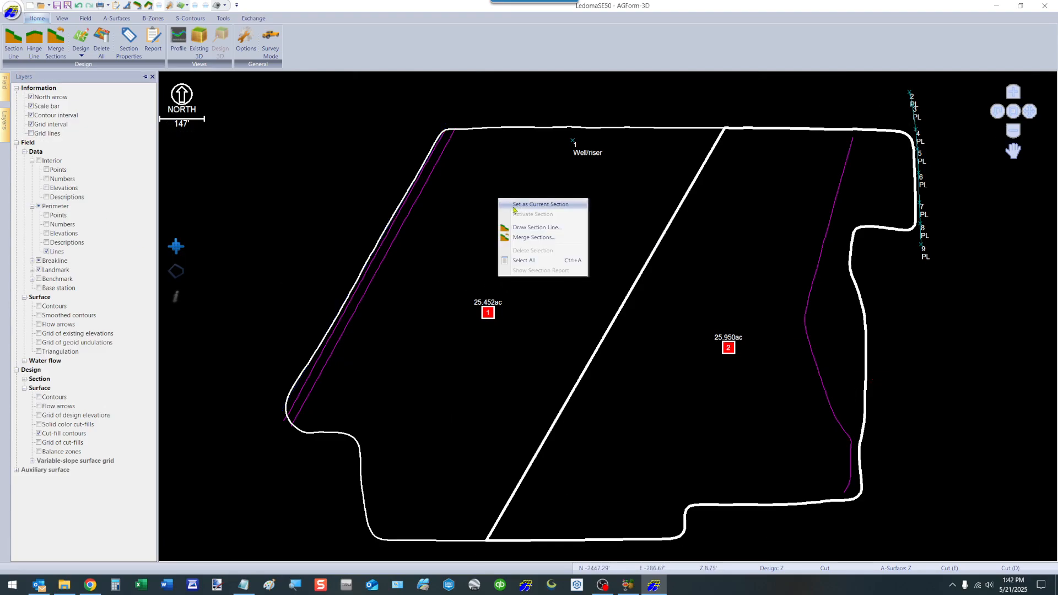
click(522, 205)
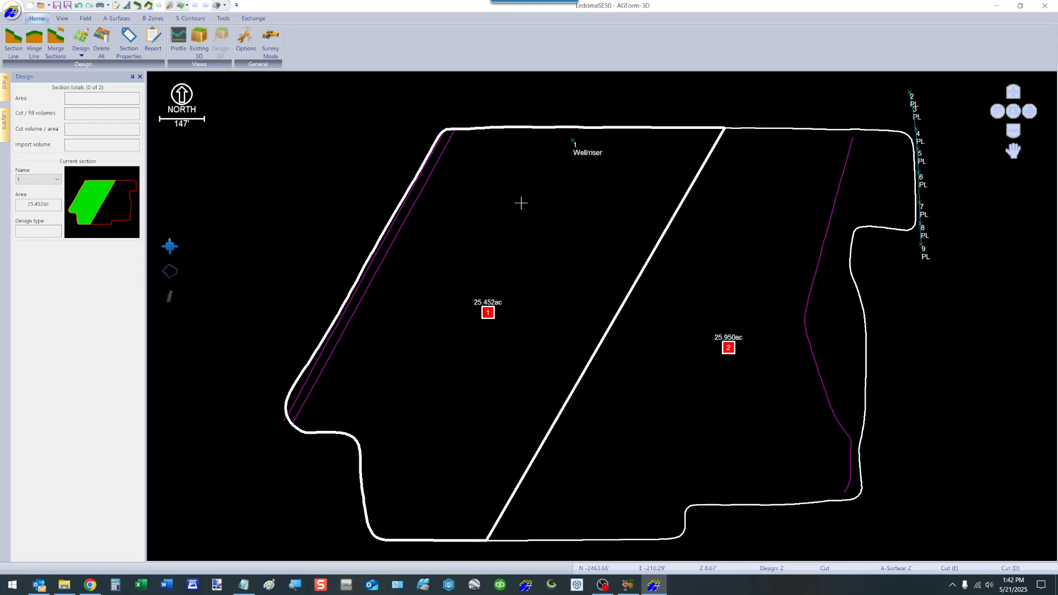
right_click(521, 203)
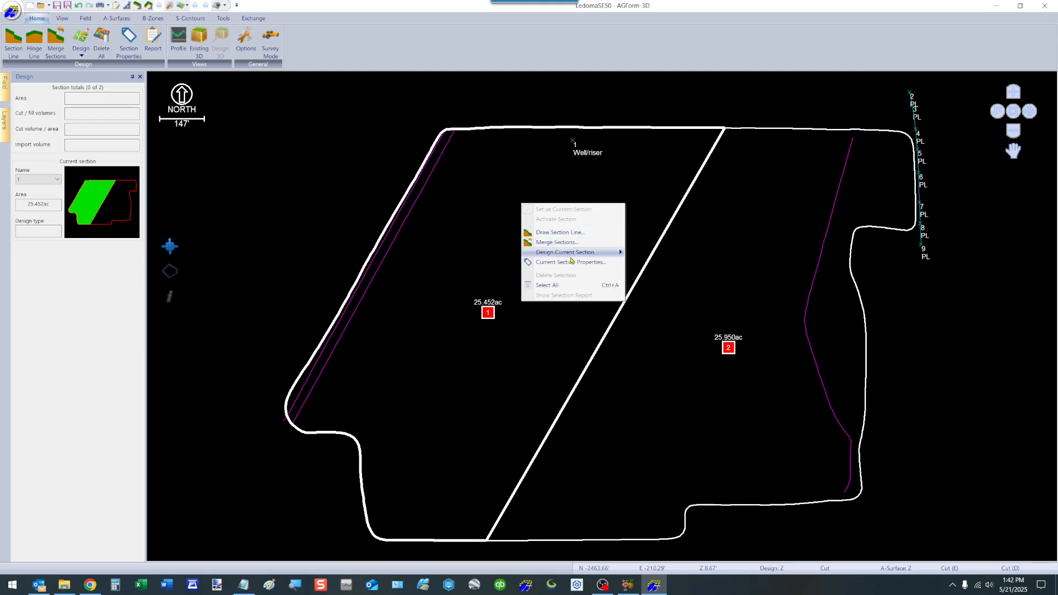
mouse_move(571, 257)
click(652, 253)
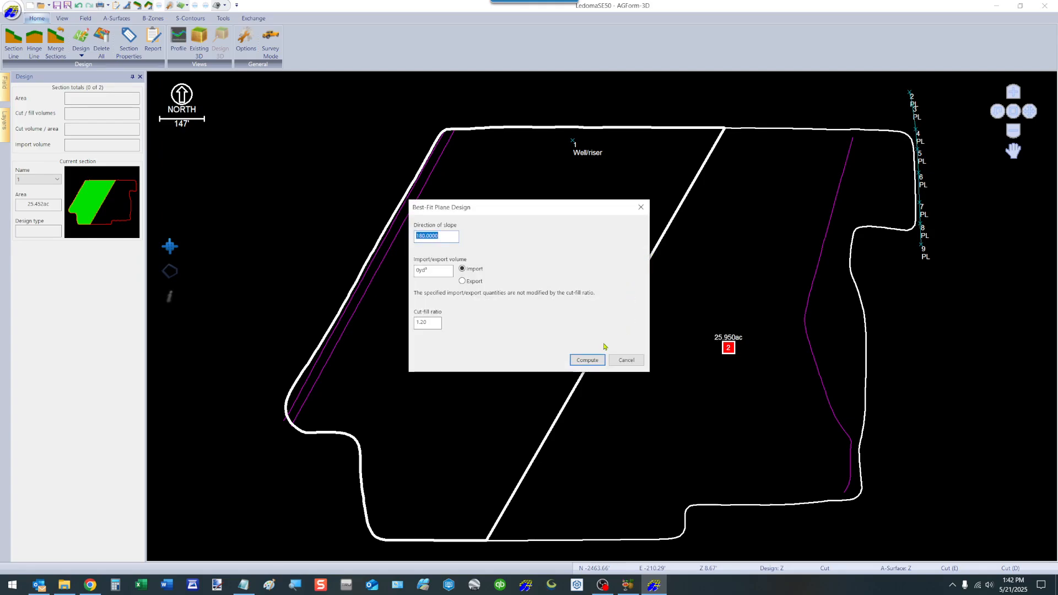
click(588, 360)
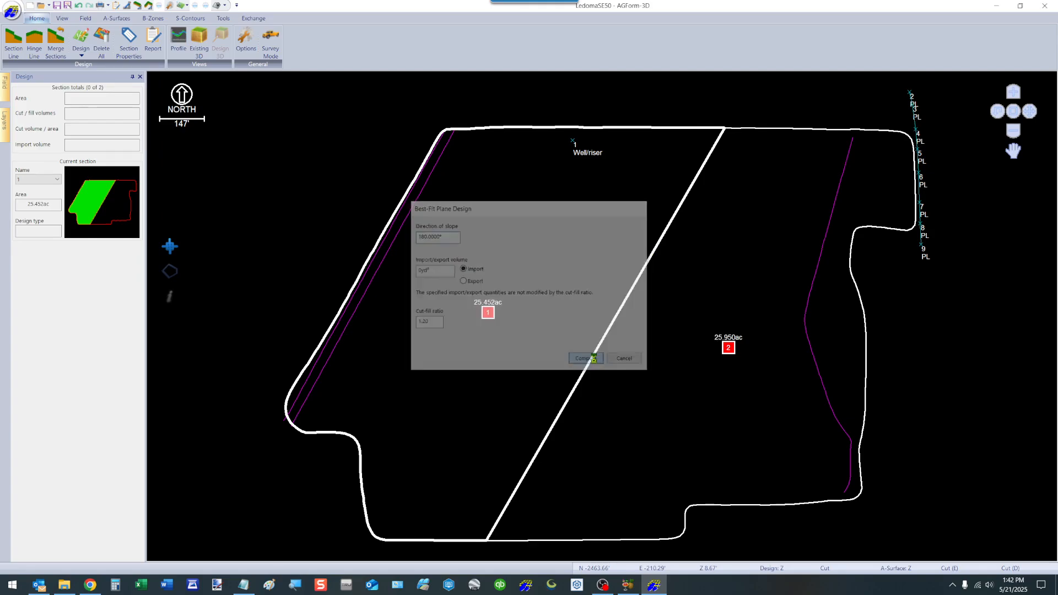
Step: Make the eastern section current and compute its best-fit plane design with the default settings
right_click(740, 266)
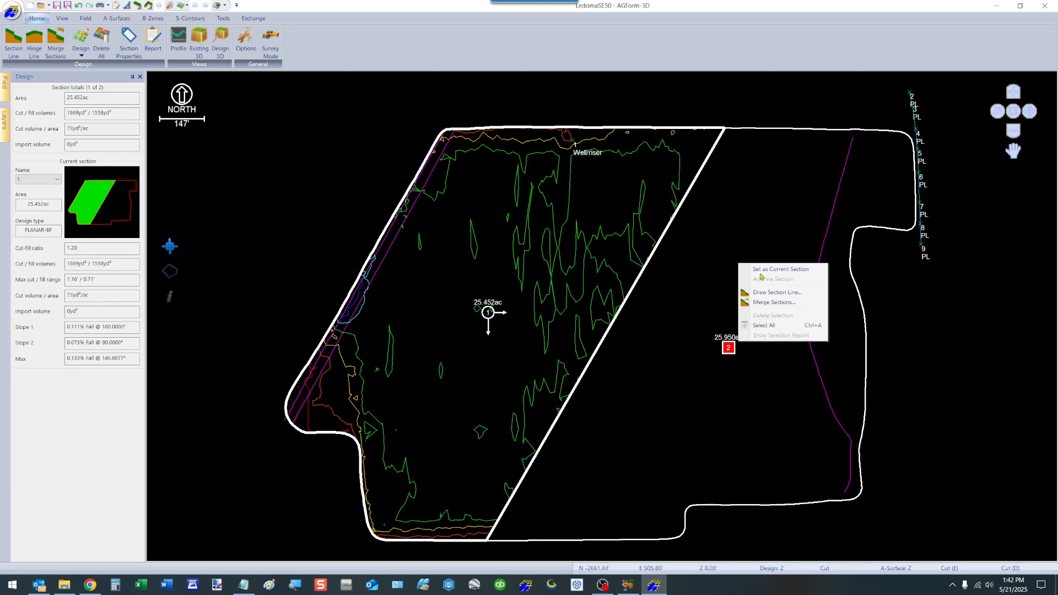
click(763, 269)
right_click(709, 273)
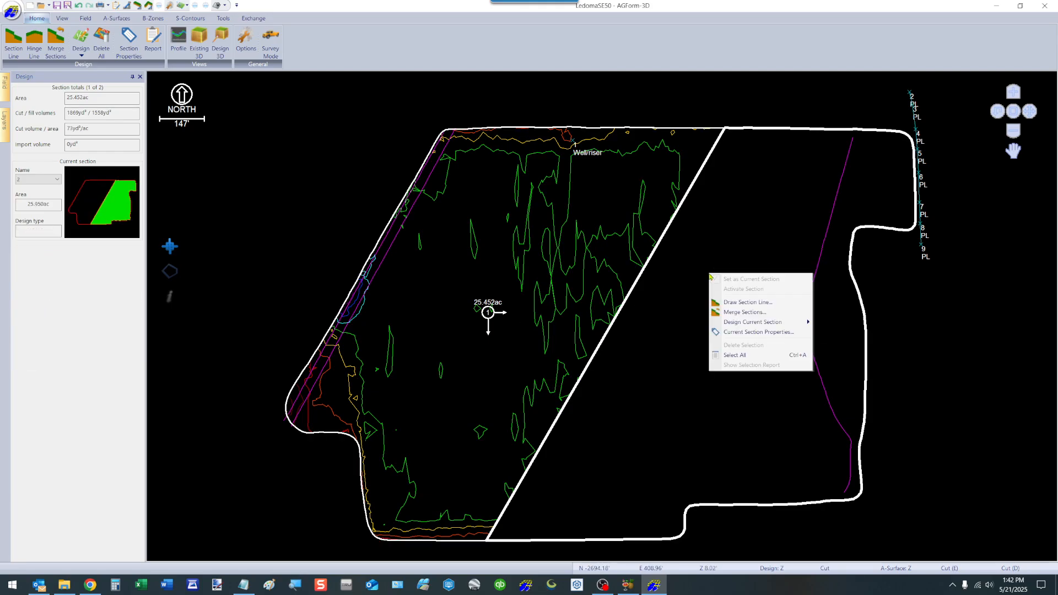
mouse_move(772, 322)
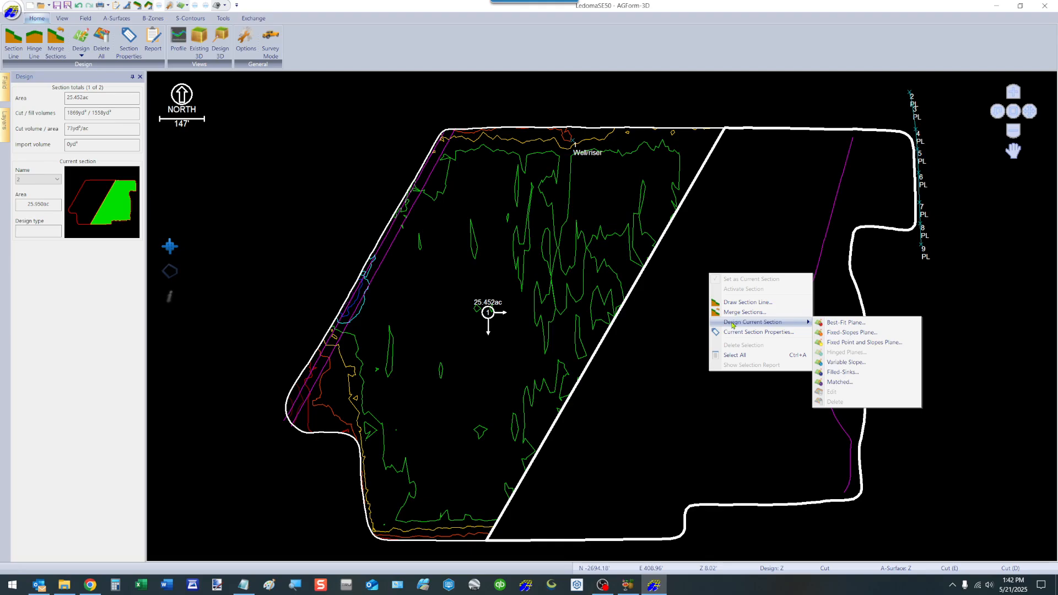
click(851, 324)
click(584, 359)
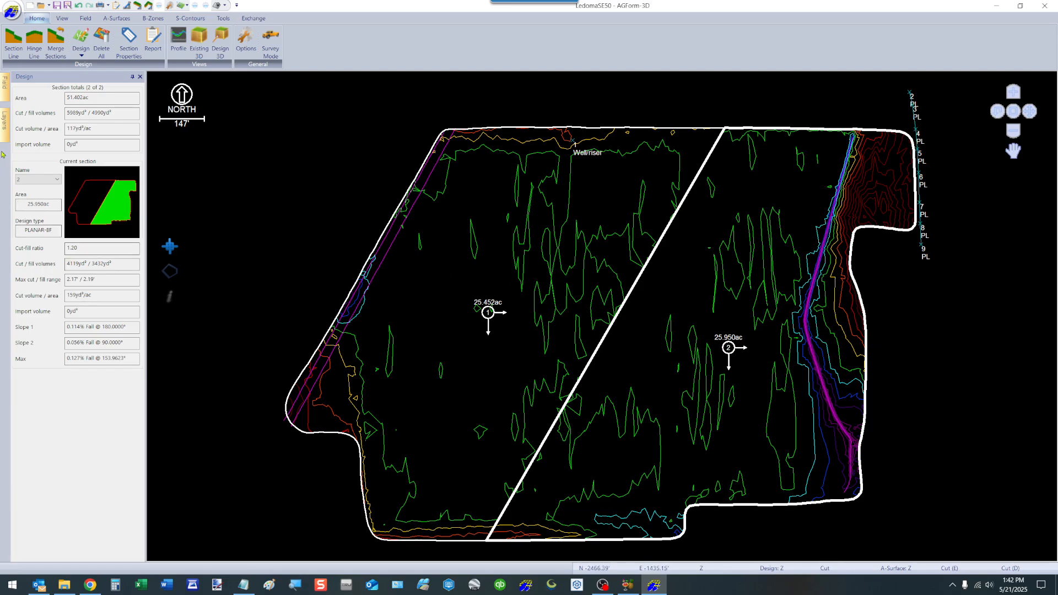
Step: Display the design surface contours and inspect how they meet along the section line
click(6, 135)
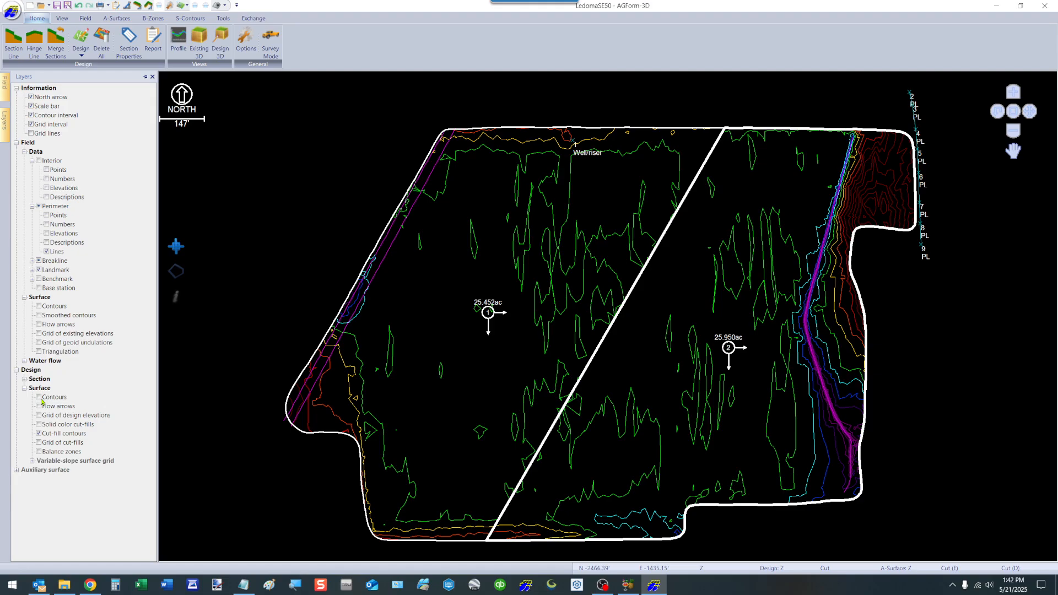
click(40, 399)
scroll(591, 351, up, 5)
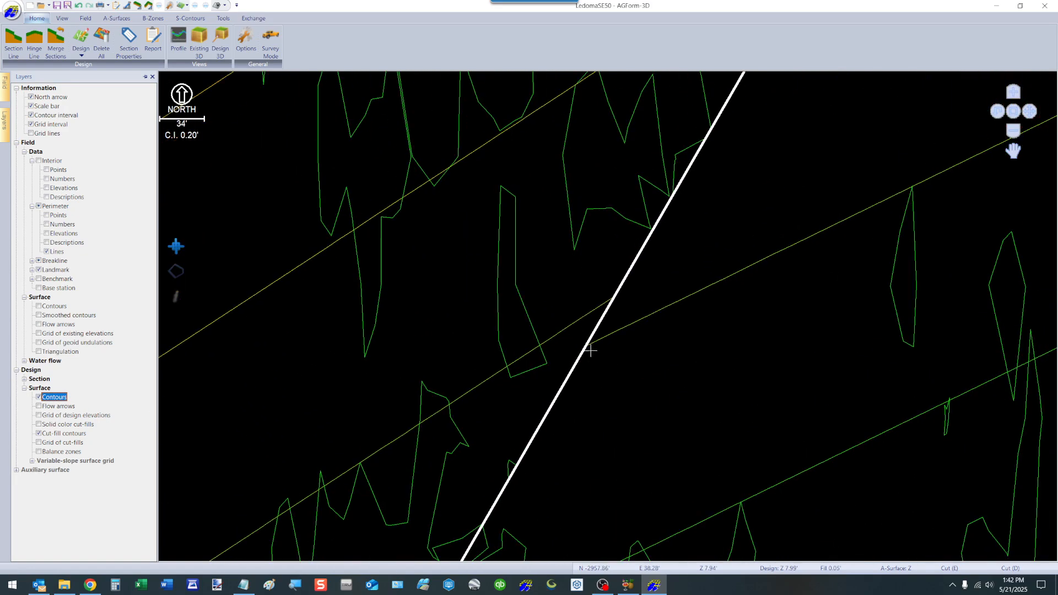
scroll(600, 359, down, 6)
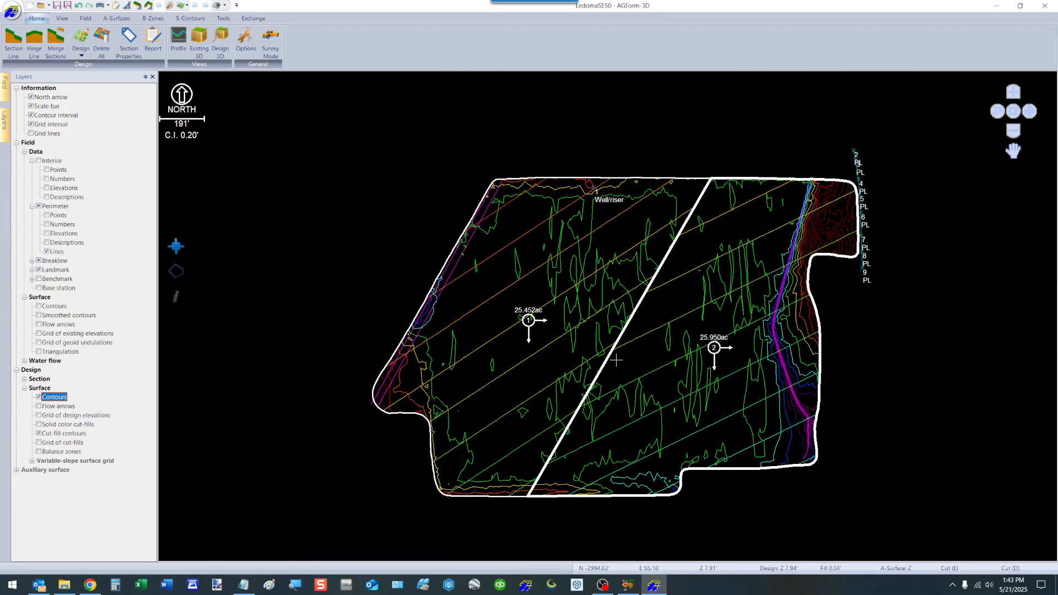
click(396, 234)
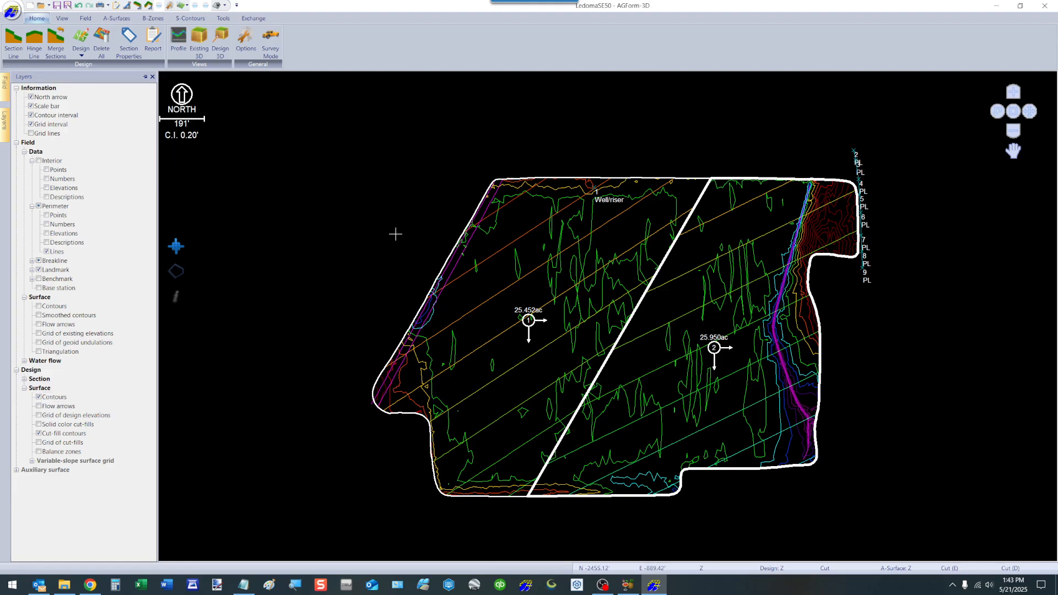
Step: Switch the current section between the western and eastern halves to compare their slopes and cut-fill data
click(87, 196)
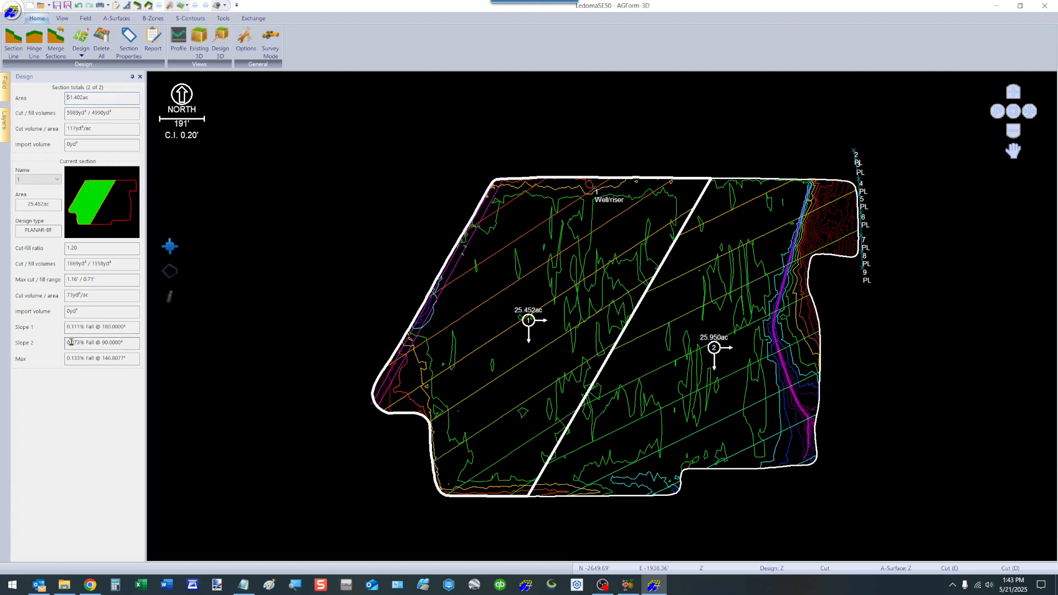
click(117, 215)
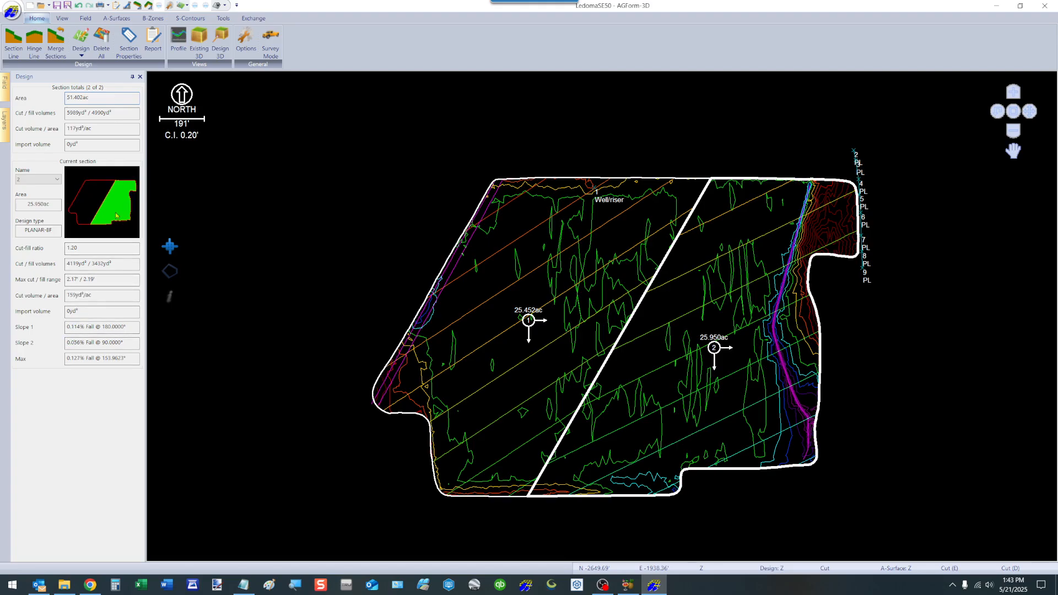
right_click(661, 361)
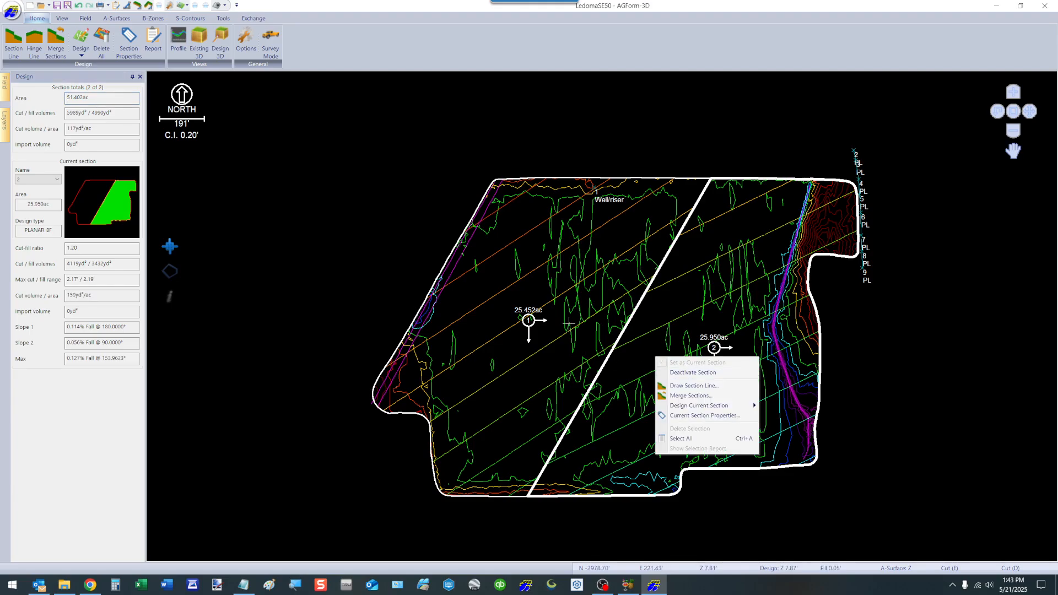
right_click(569, 323)
click(575, 331)
right_click(683, 353)
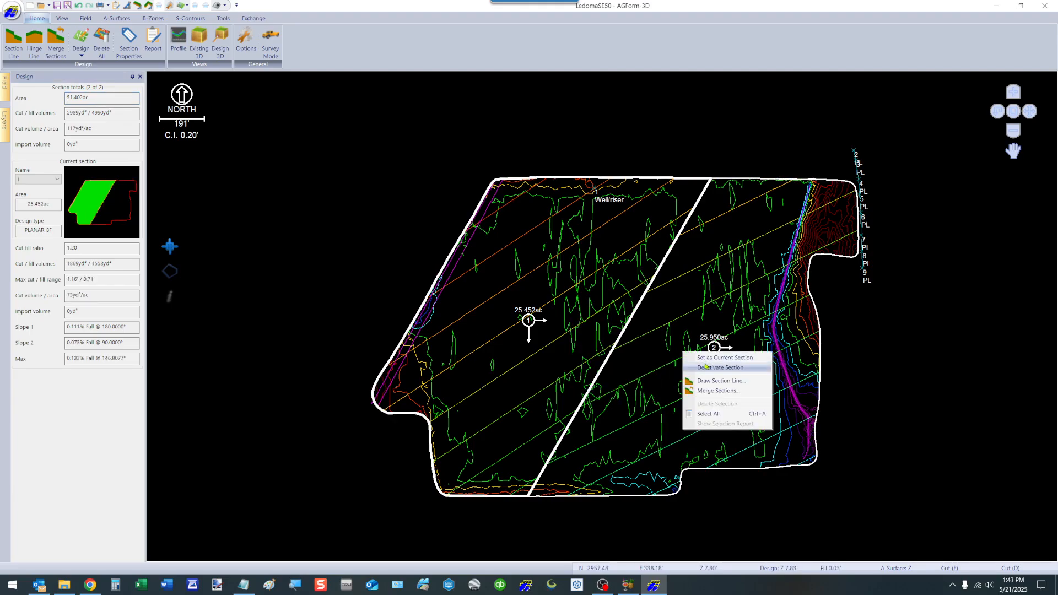
click(706, 367)
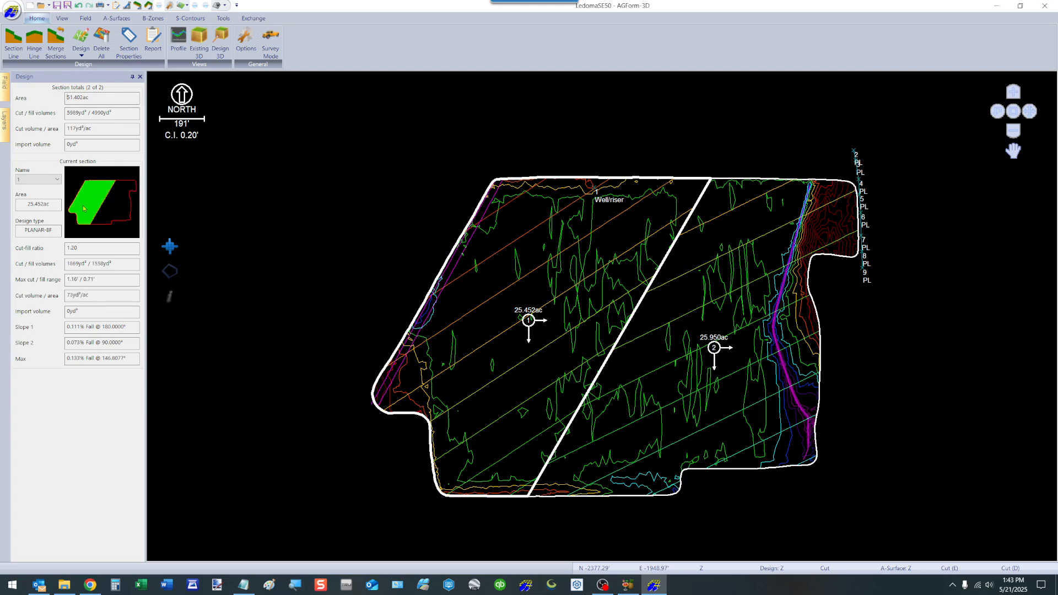
Step: Make the eastern section current and compute a fixed-slopes plane with 0.11% fall at 180° and 0.07% fall at 90°
click(116, 211)
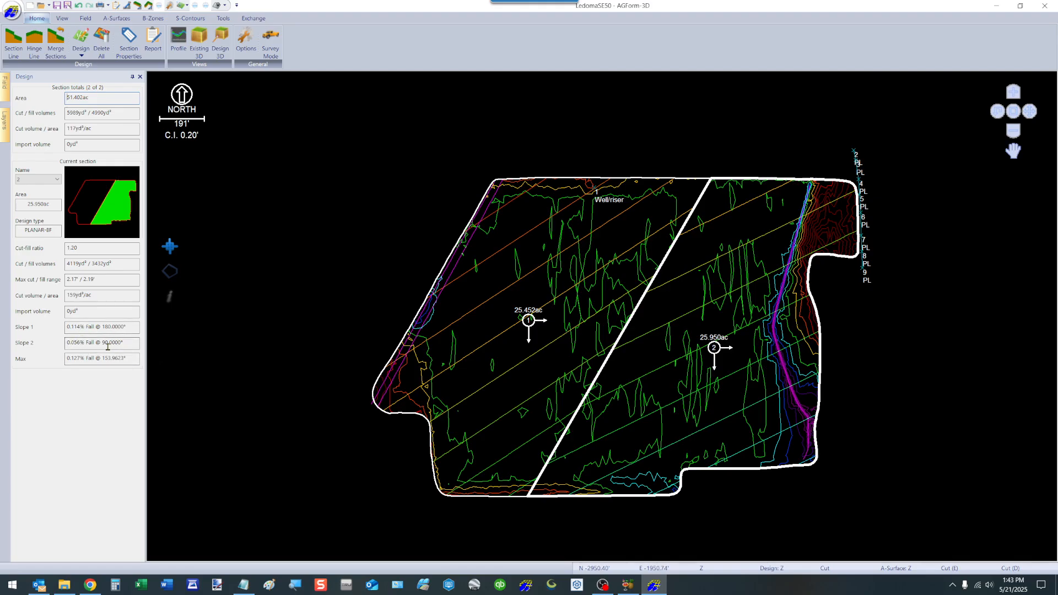
right_click(662, 357)
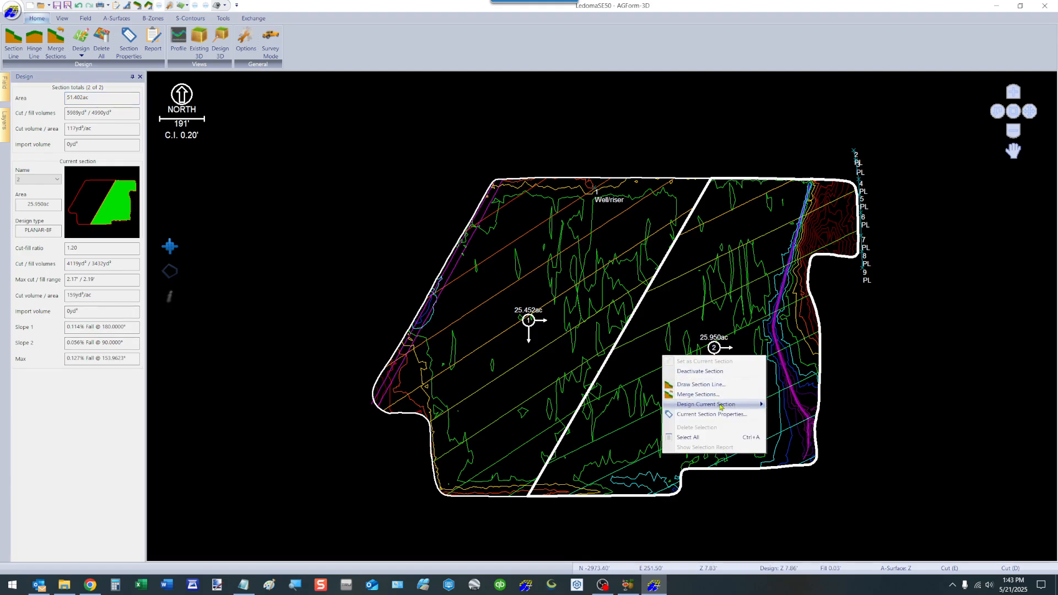
mouse_move(722, 408)
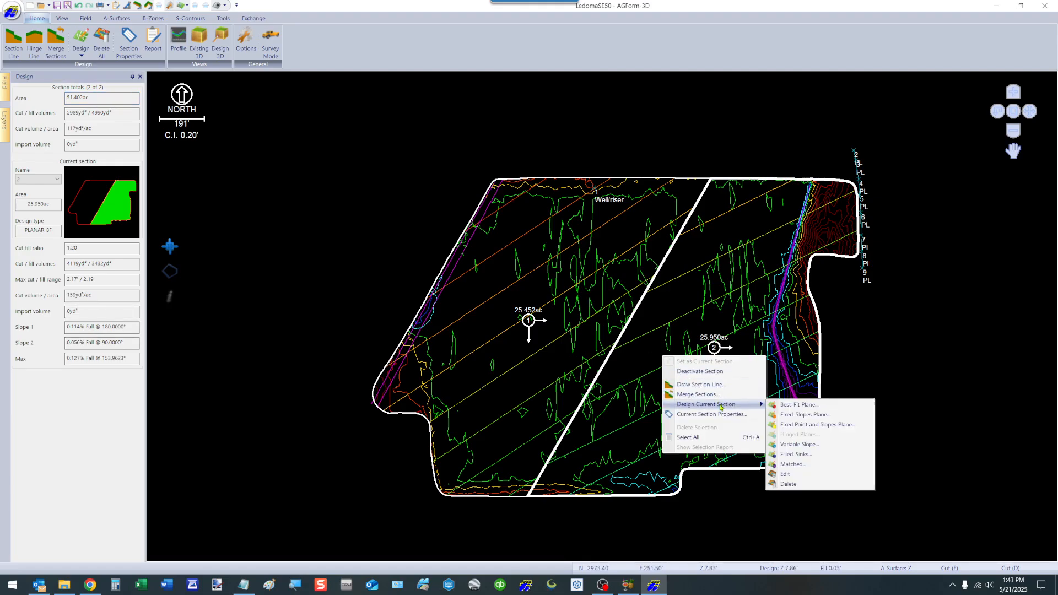
click(789, 415)
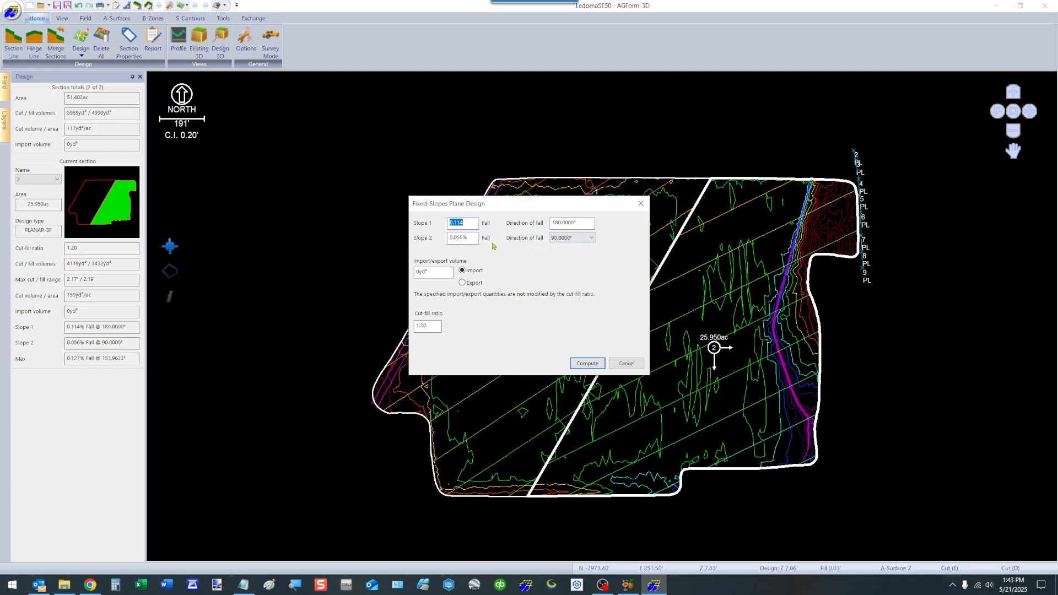
click(473, 236)
text(.07)
click(469, 223)
key(BackSpace)
key(Tab)
key(Return)
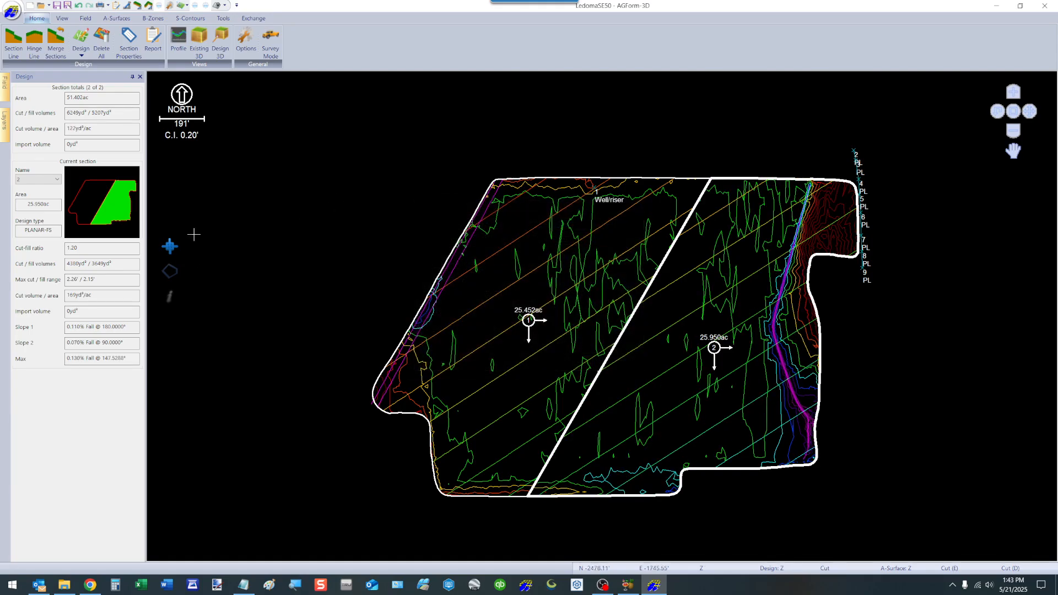
Step: Make the western section current and compute its fixed-slopes plane with 0.11% fall at 180° and 0.07% fall at 90°
click(84, 195)
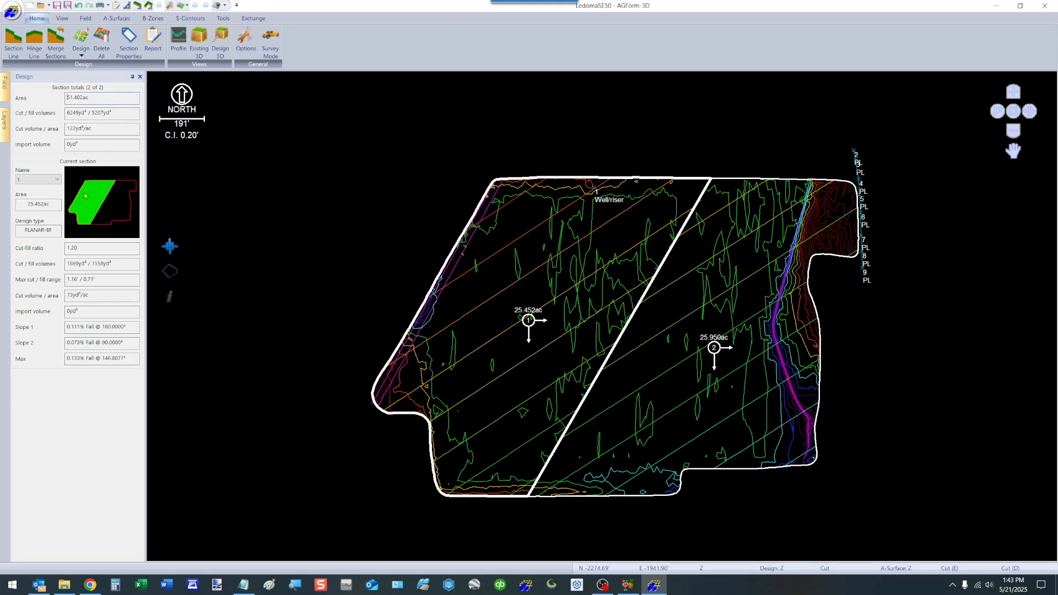
right_click(527, 265)
mouse_move(579, 314)
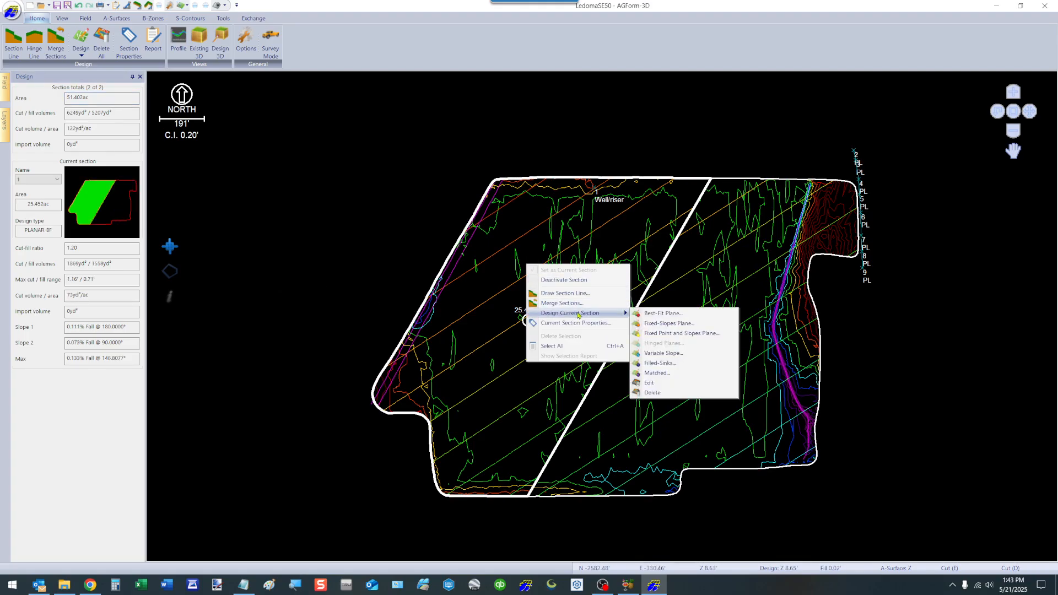
click(677, 324)
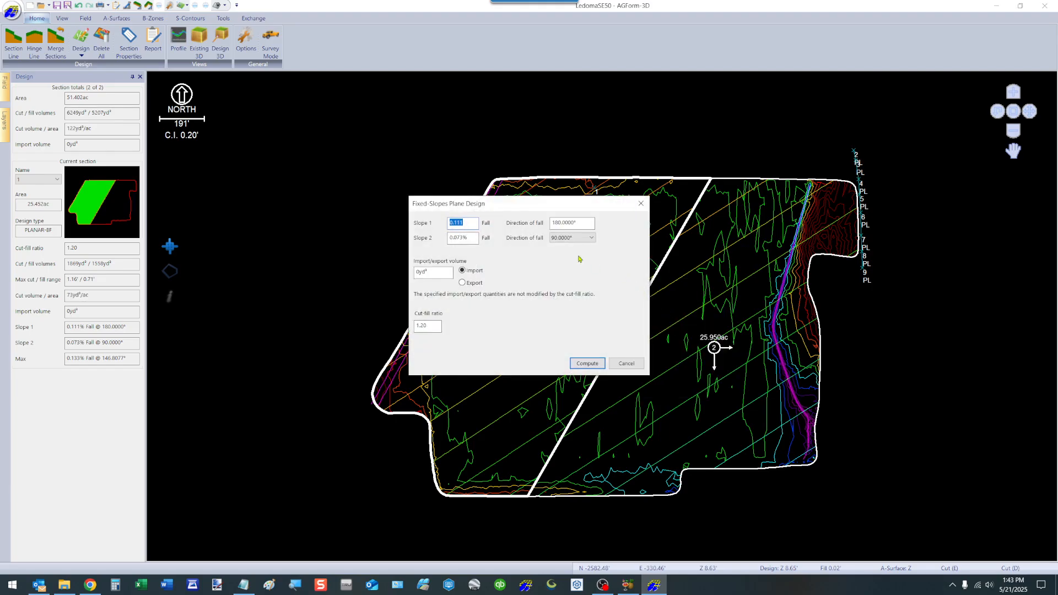
key(BackSpace)
key(Tab)
text(.0)
key(Tab)
key(Return)
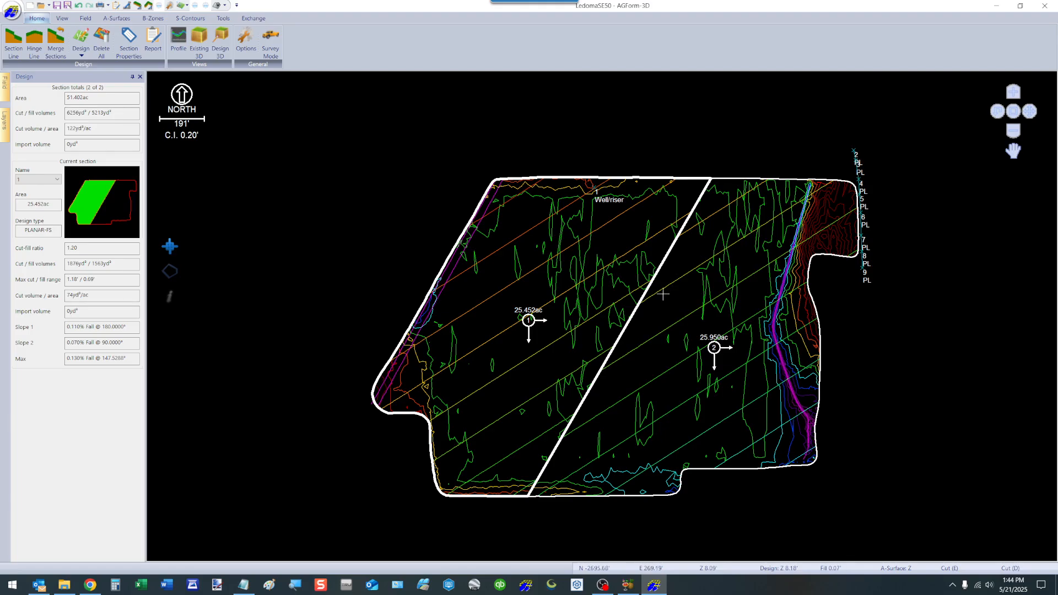
Step: Cut a short field profile across the section line and check how the two design planes meet there
scroll(644, 302, up, 5)
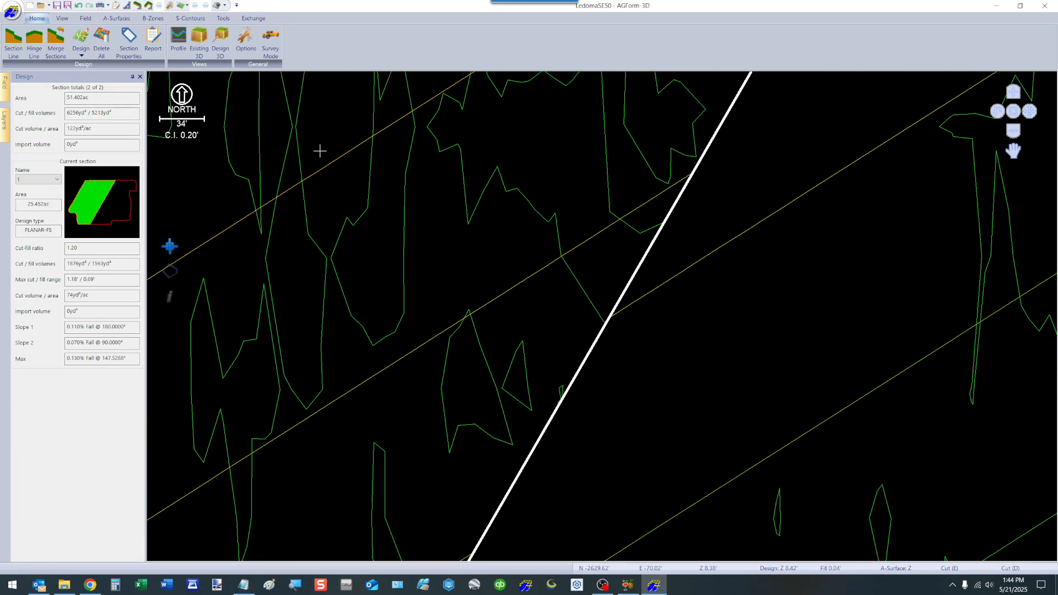
click(179, 39)
click(507, 249)
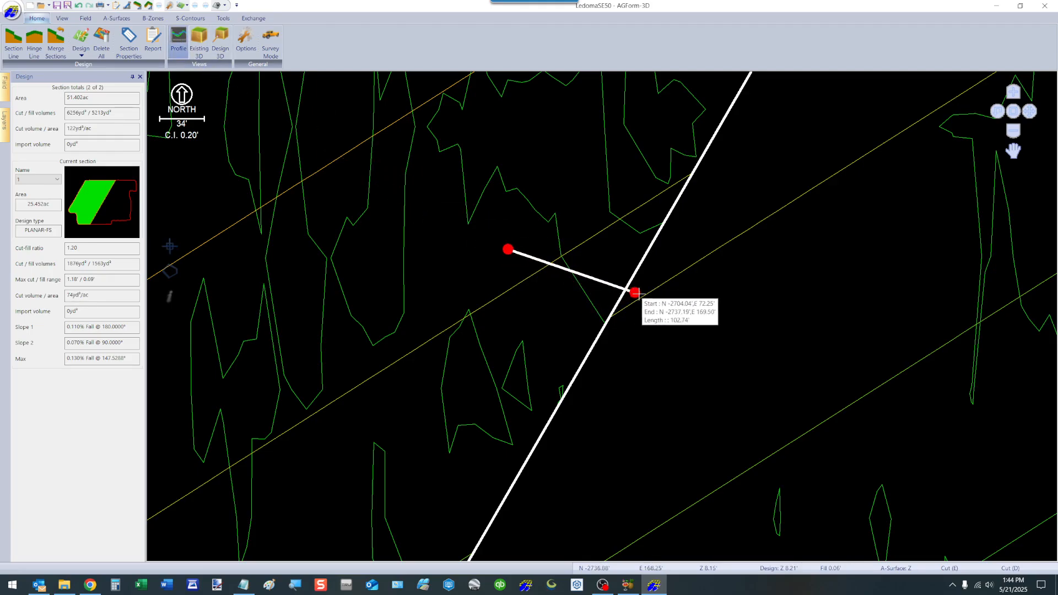
click(708, 319)
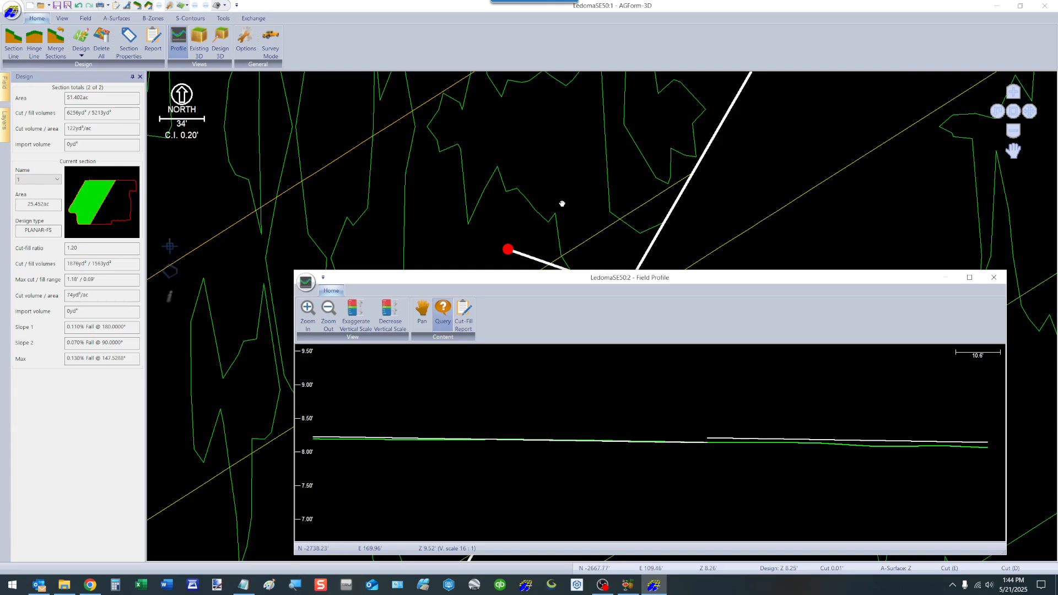
mouse_move(671, 446)
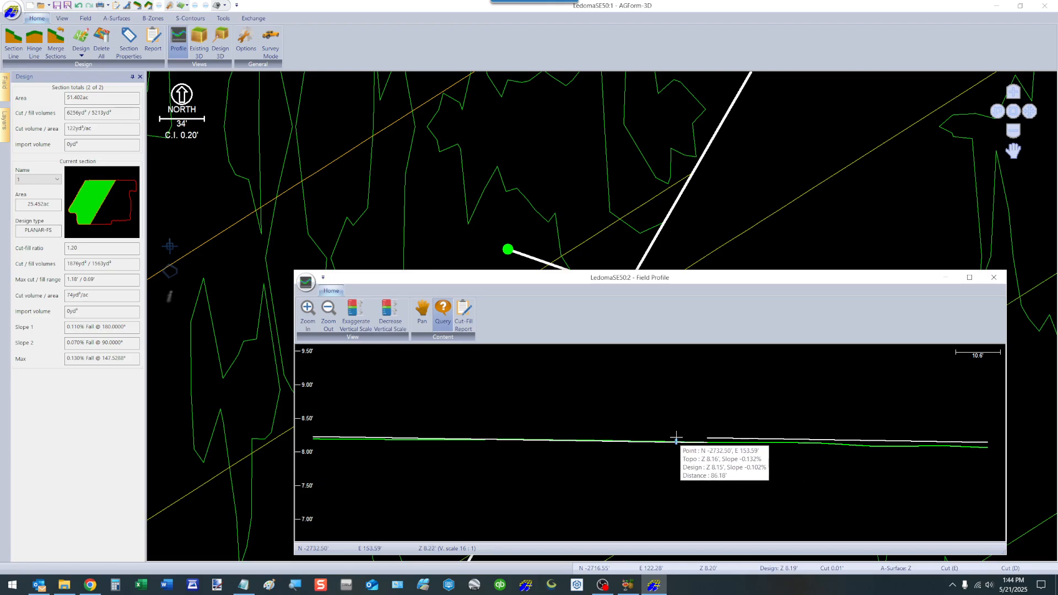
click(995, 278)
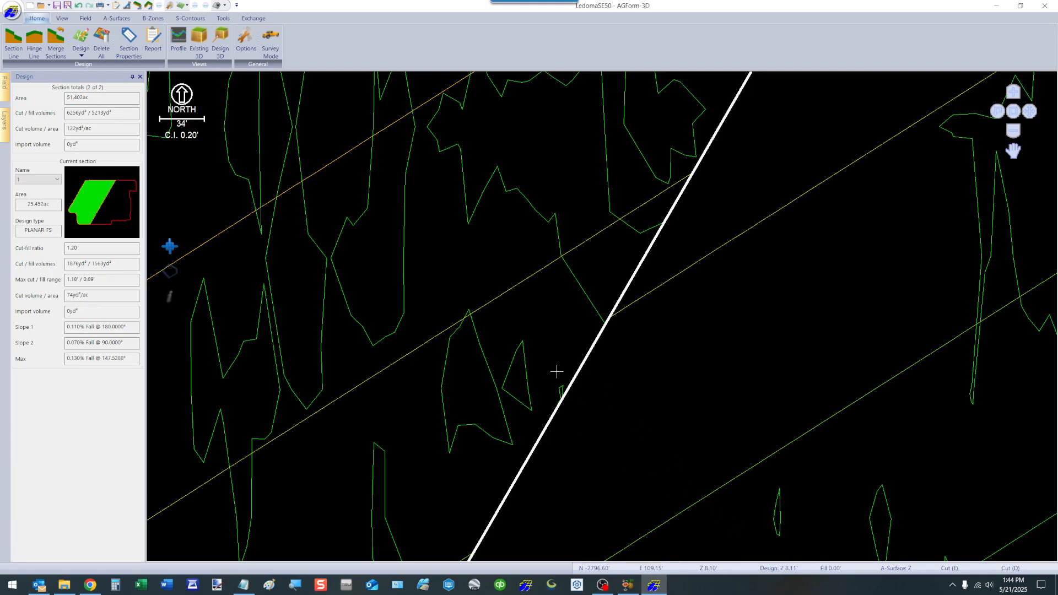
Step: Make the eastern section current and start a section line on its north perimeter, just above the magenta line's upper end
scroll(557, 372, down, 3)
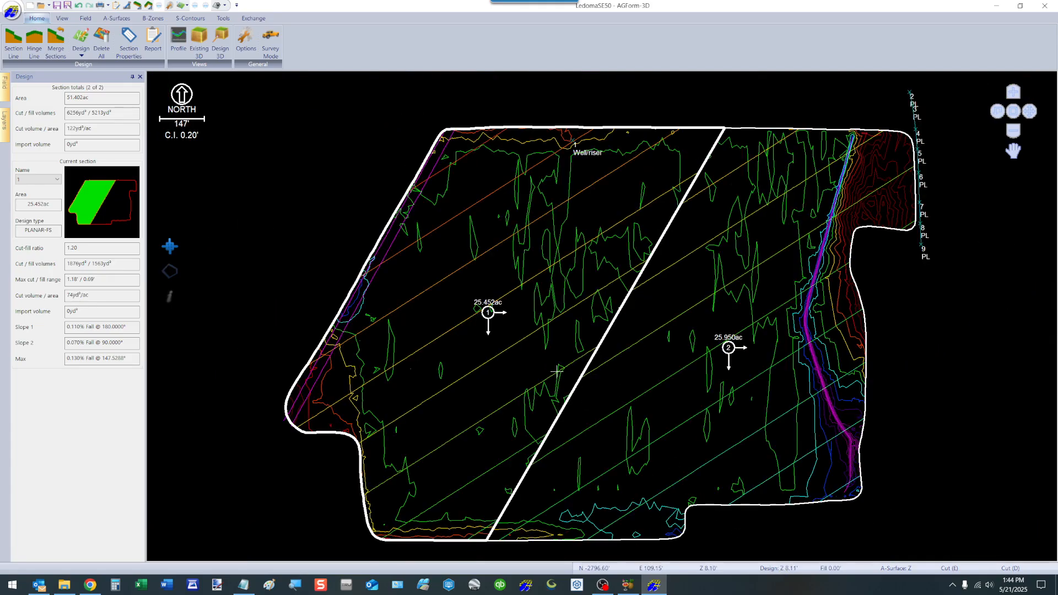
right_click(512, 301)
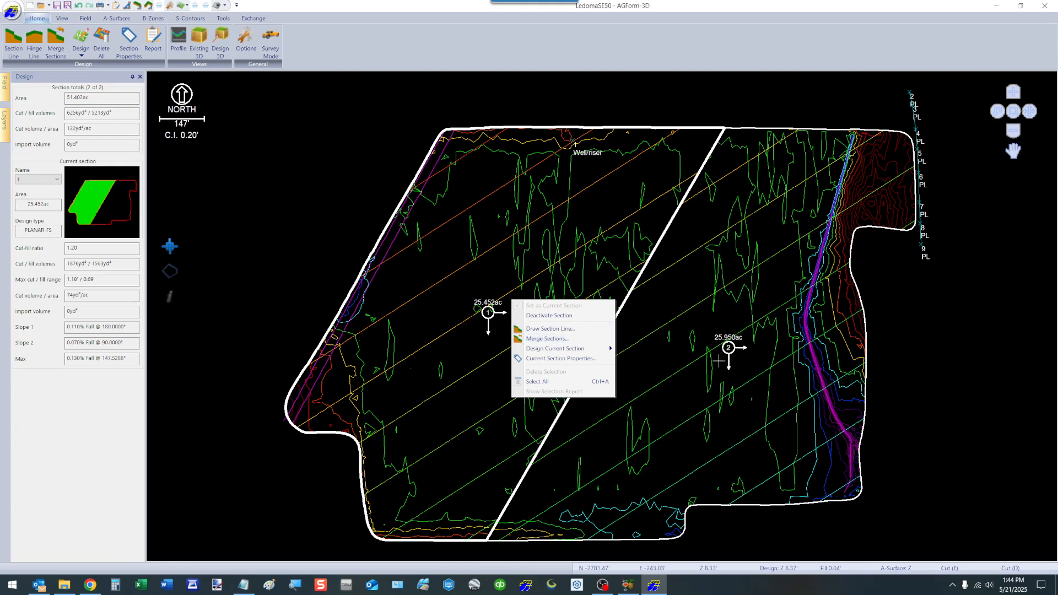
right_click(698, 316)
click(724, 320)
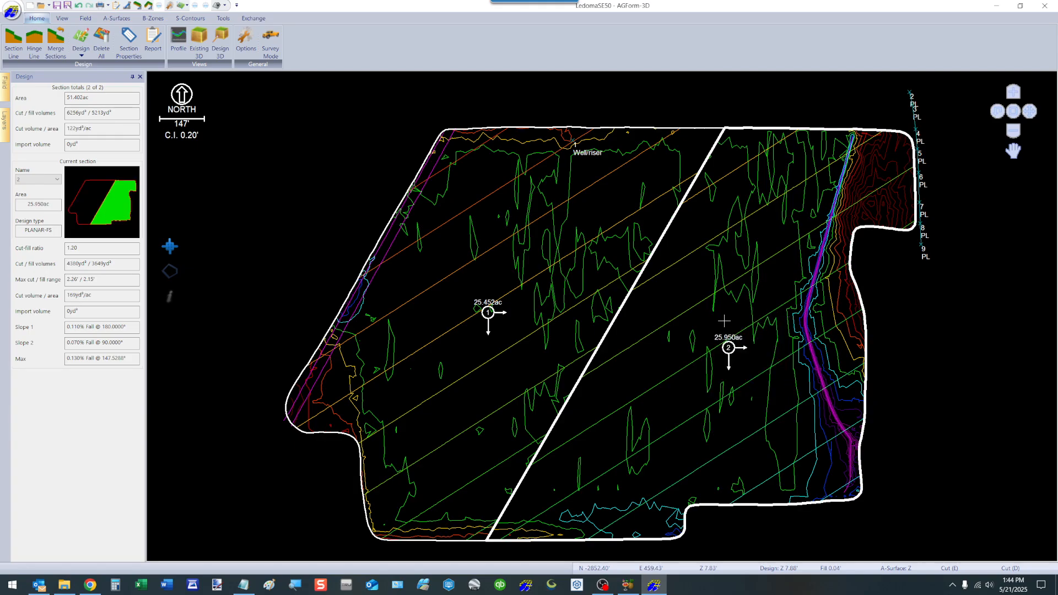
right_click(690, 306)
click(722, 334)
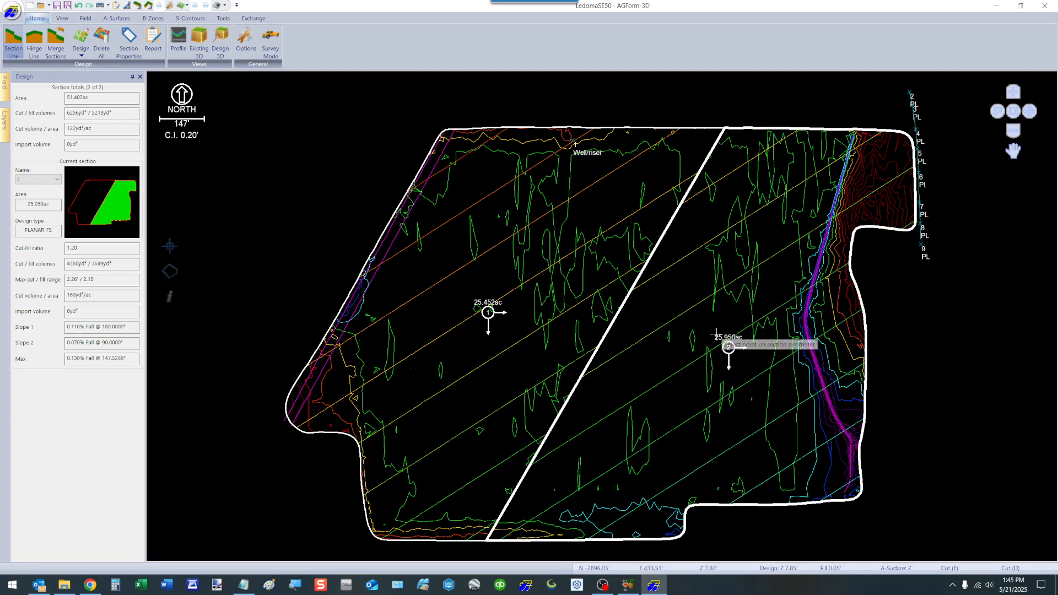
scroll(858, 132, up, 8)
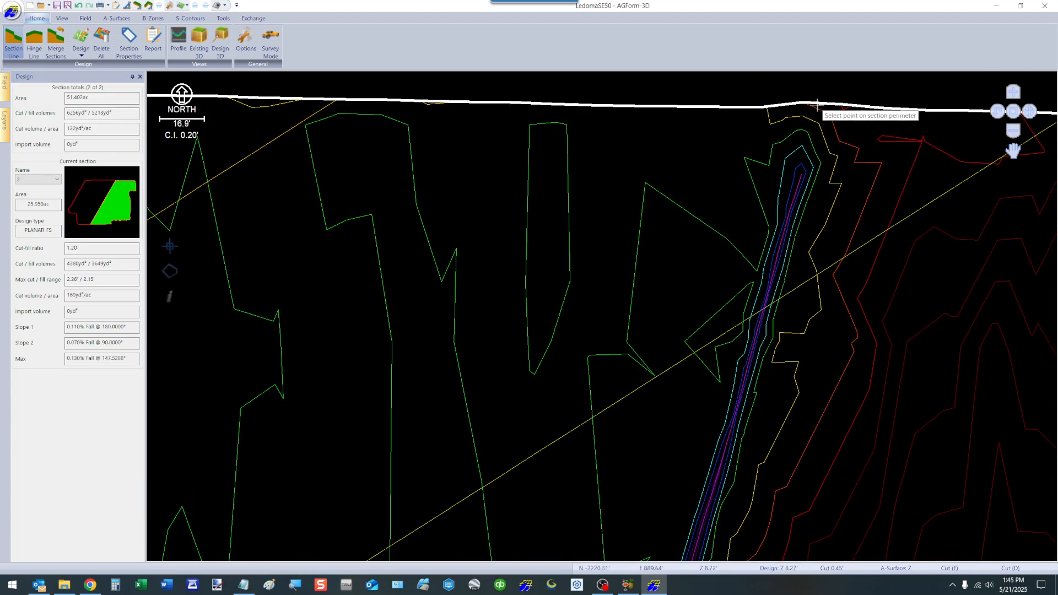
click(818, 103)
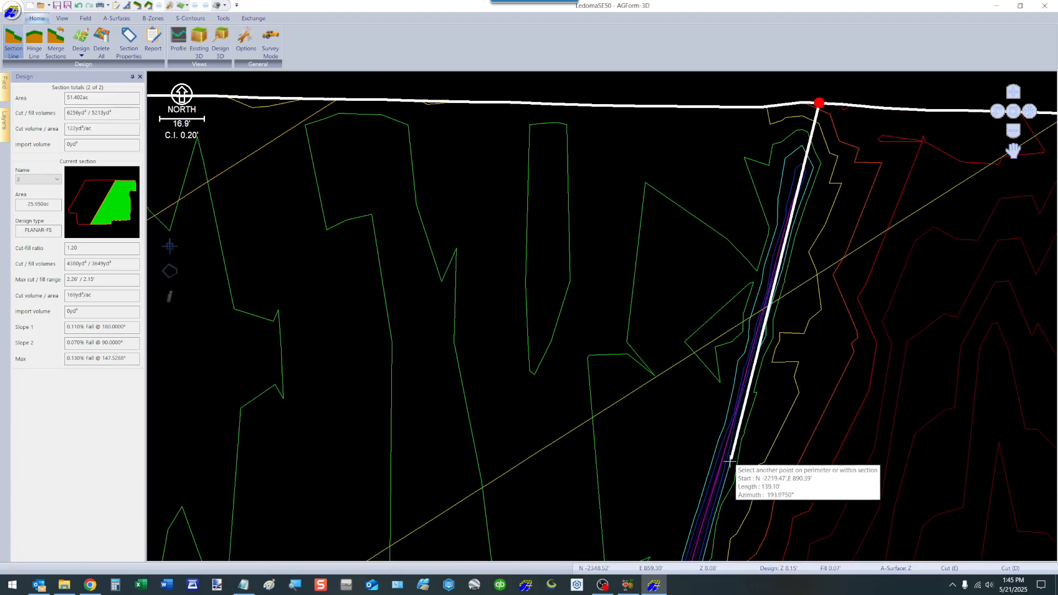
Step: Trace the section line southward along the magenta line, placing points through its bend toward the southeast
scroll(715, 485, down, 5)
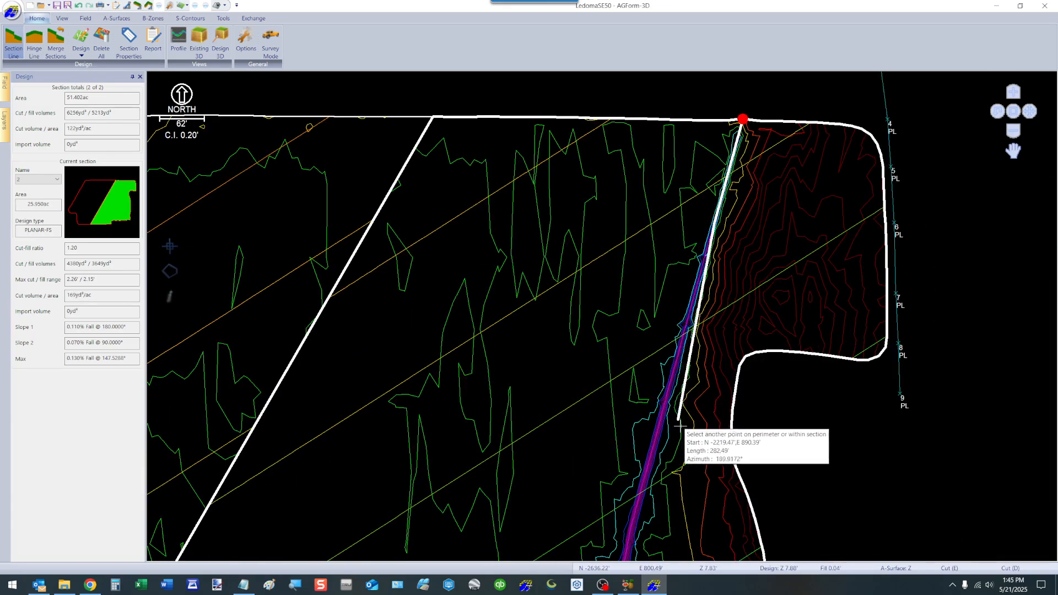
scroll(664, 466, up, 6)
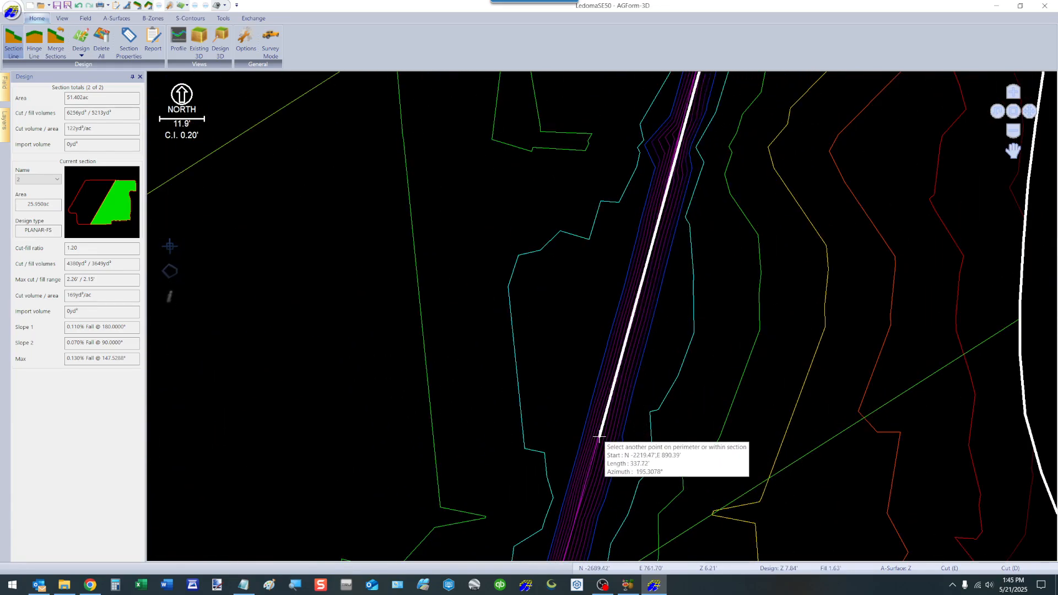
click(599, 437)
key(Down)
key(Down)
key(Down)
key(Down)
key(Down)
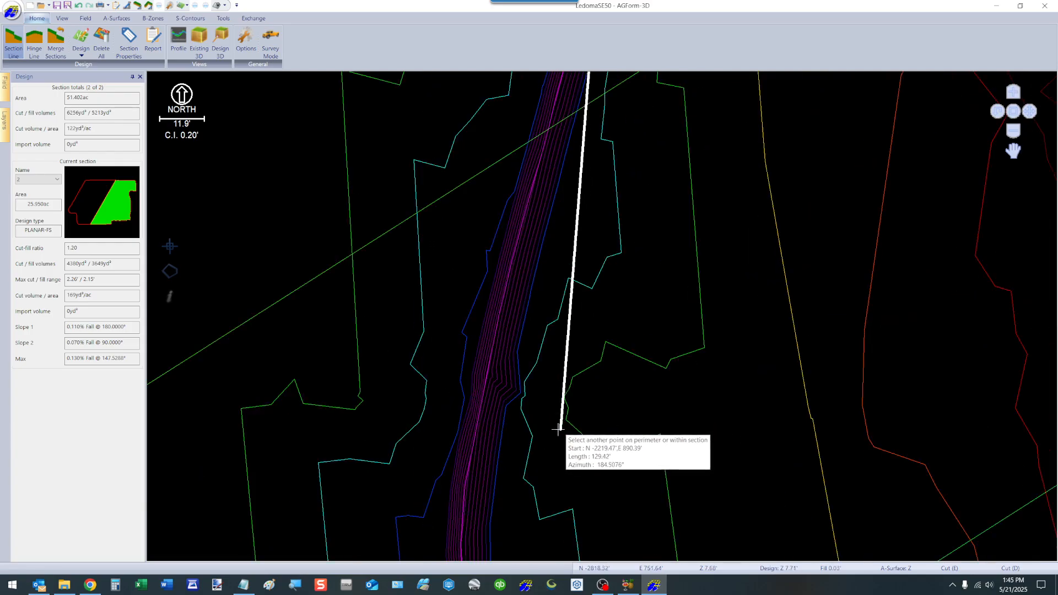
click(473, 330)
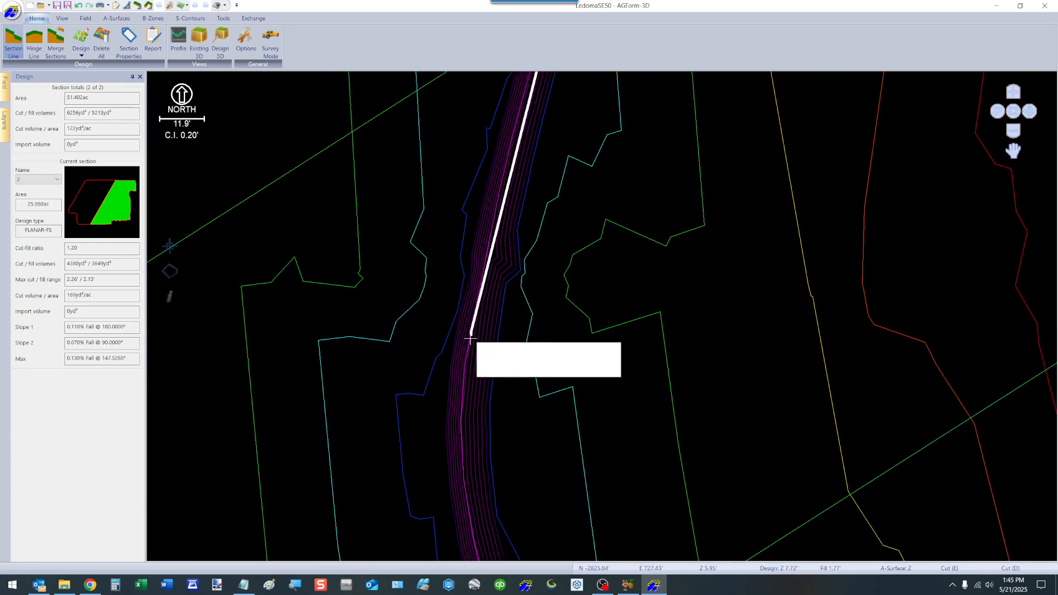
click(461, 448)
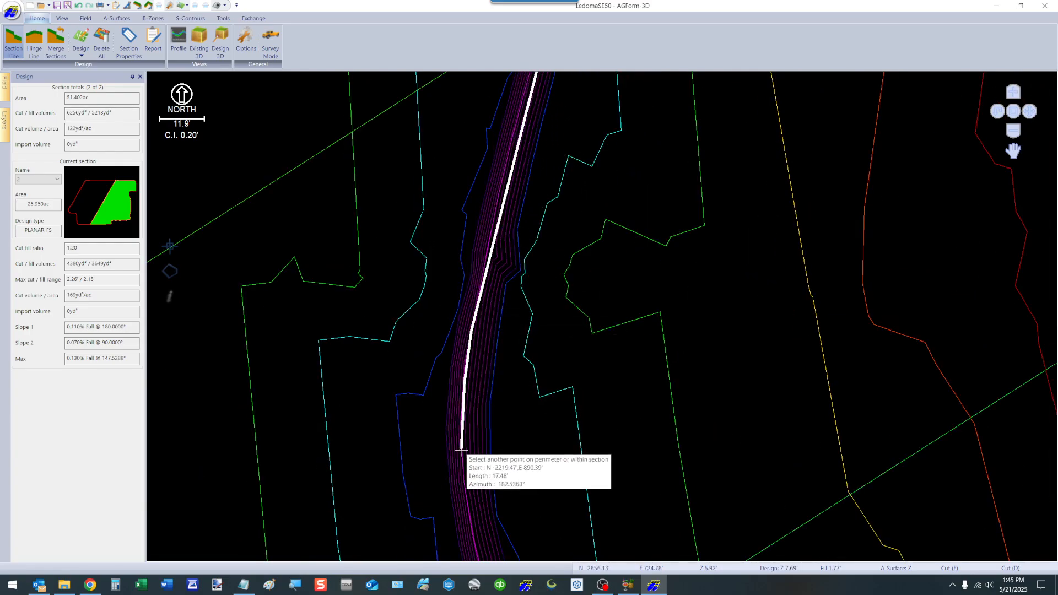
Step: Continue the section line southeast along the centre of the tightly spaced magenta contours
key(Down)
key(Down)
key(Down)
key(Down)
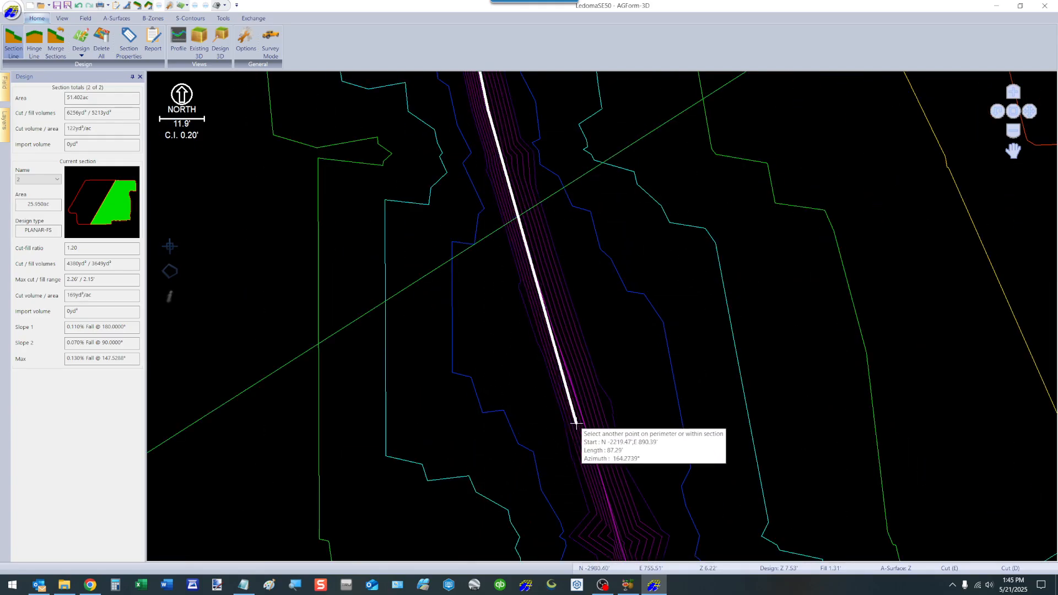
key(Down)
key(Down)
key(Down)
key(Down)
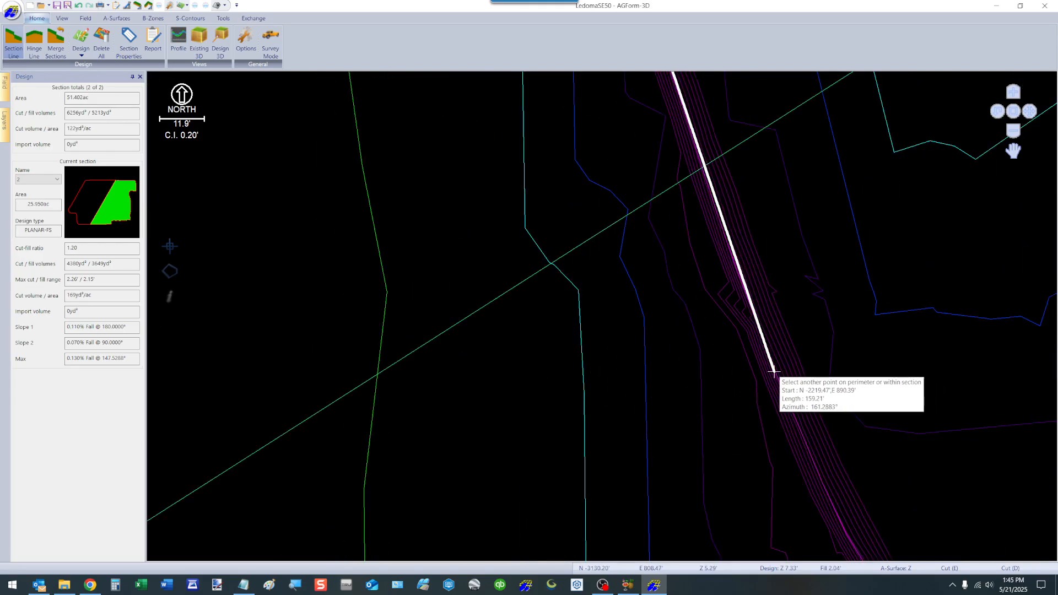
key(Right)
key(Down)
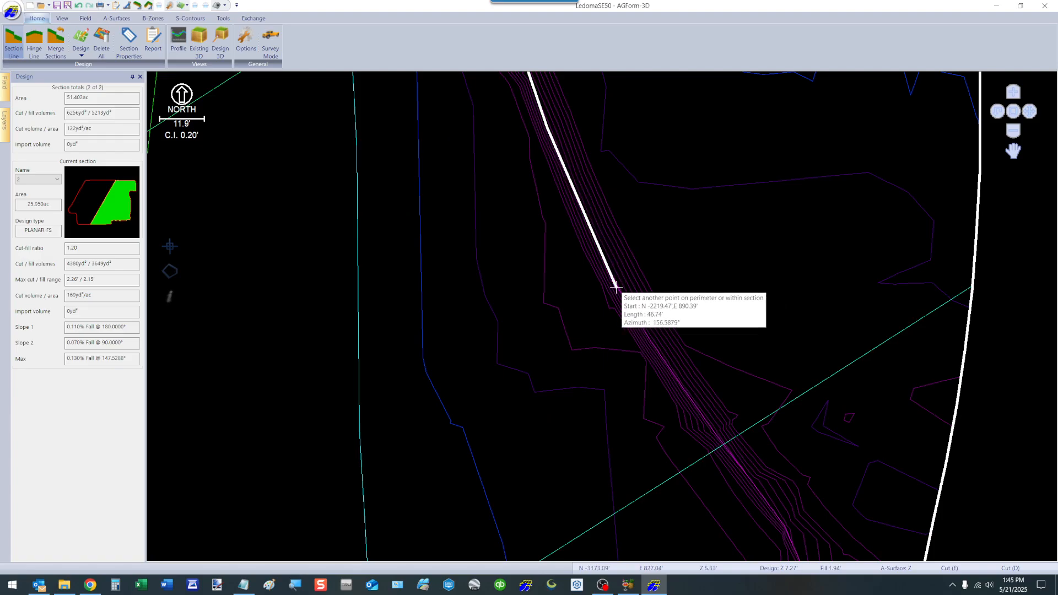
click(622, 292)
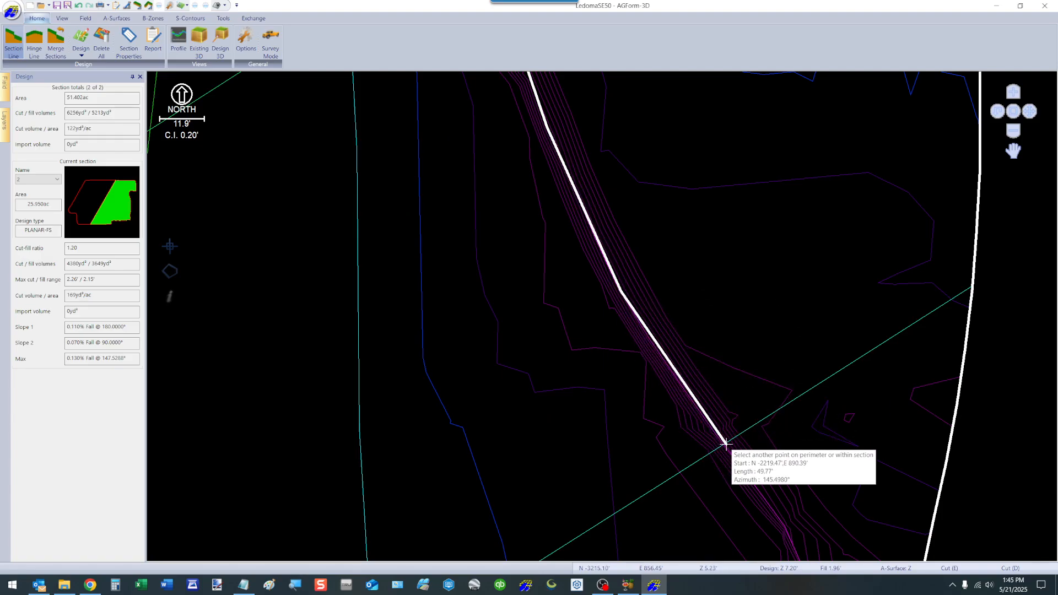
Step: Follow the magenta line's southern stretch to its lower end and extend the section line to the south perimeter
key(Down)
key(Right)
key(Down)
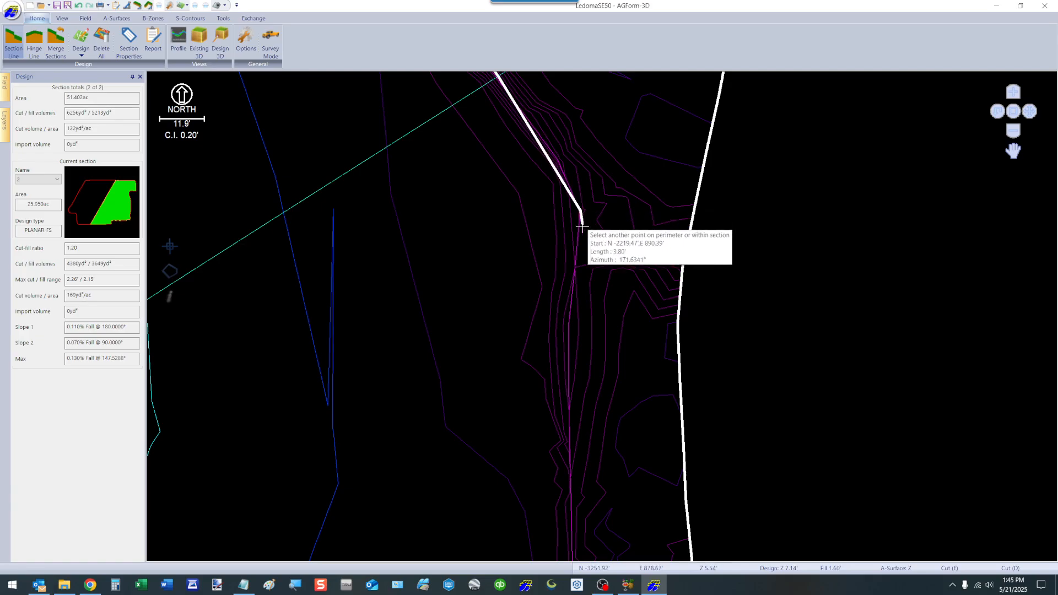
click(581, 209)
click(570, 317)
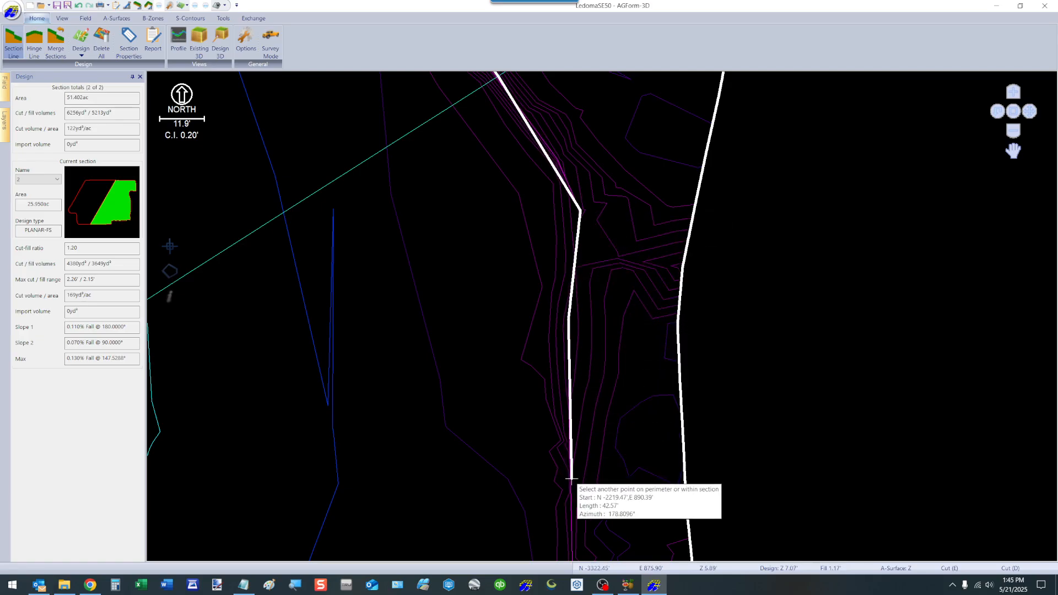
key(Down)
key(Down)
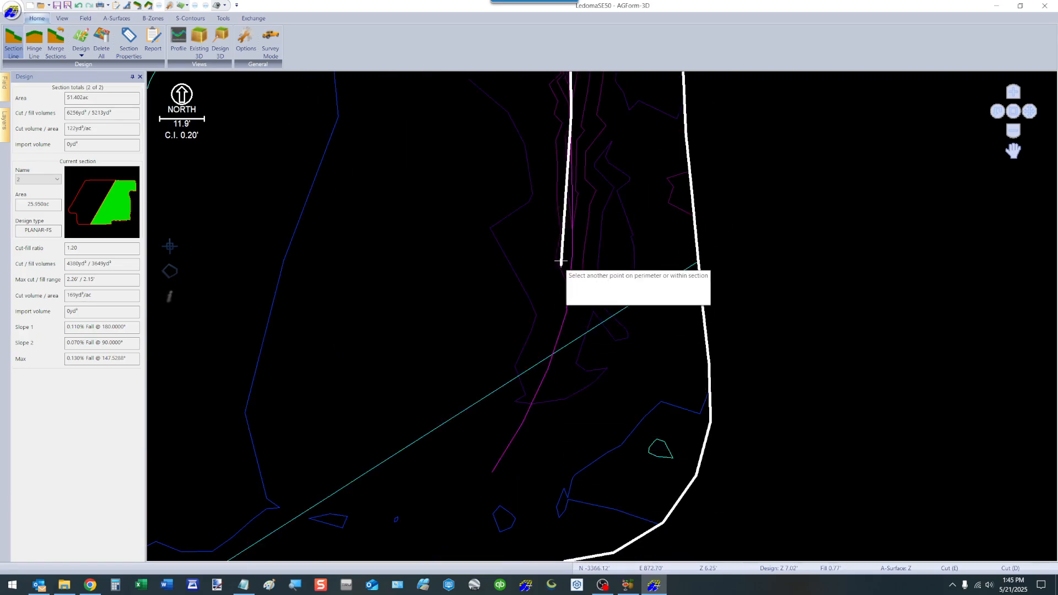
click(568, 315)
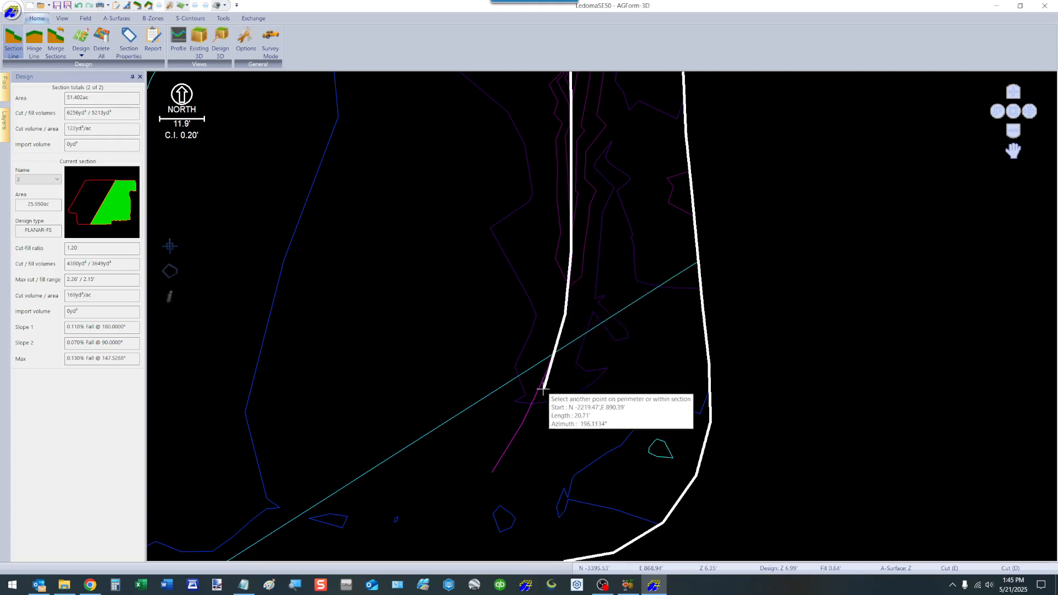
click(532, 403)
click(496, 468)
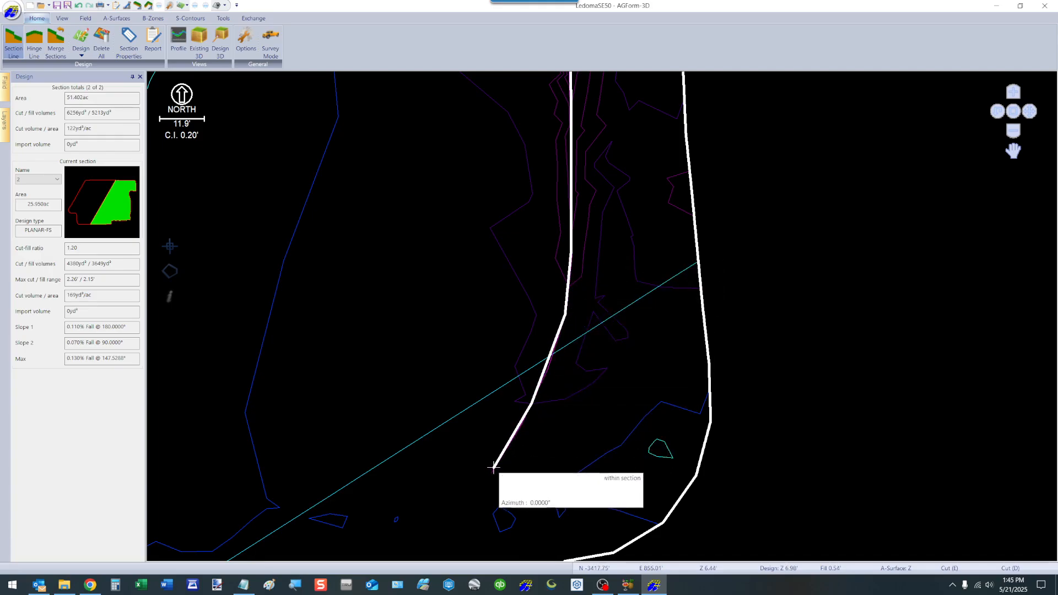
key(Down)
click(452, 446)
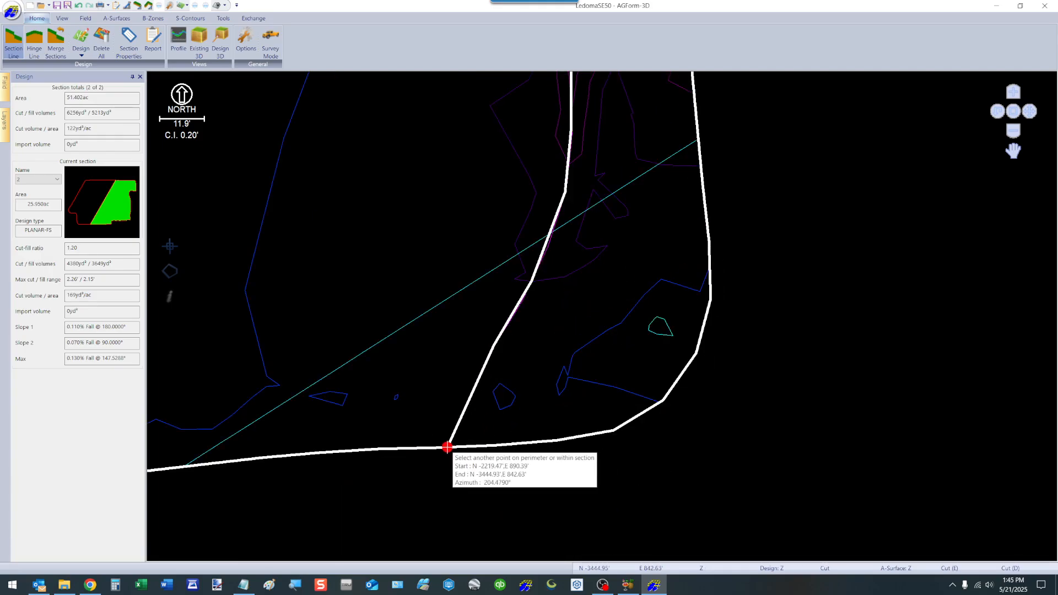
Step: Finish the section line at the south perimeter and make the large middle section, number 2, current
middle_click(476, 424)
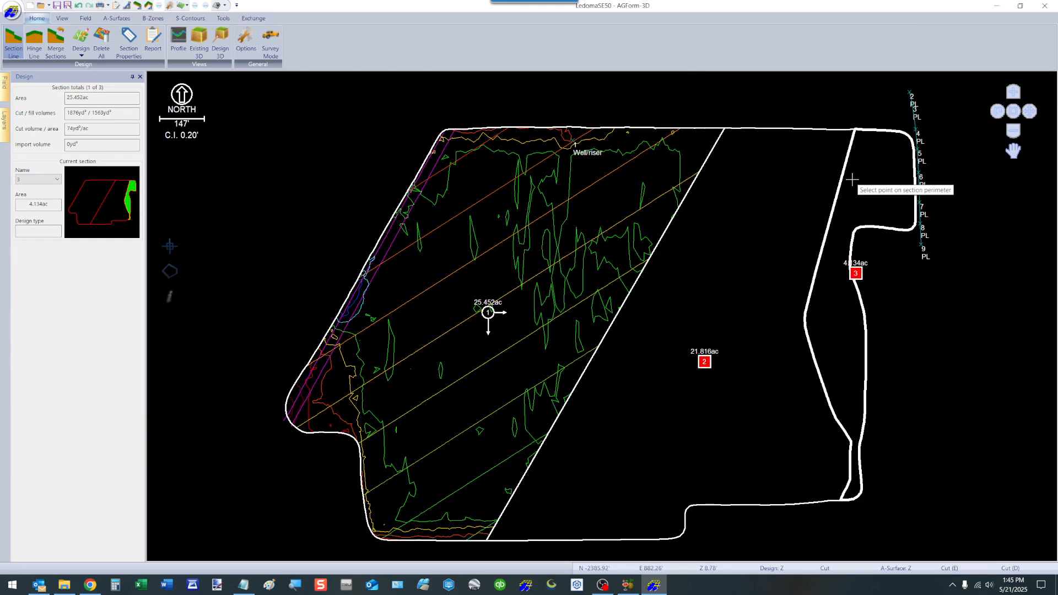
key(Escape)
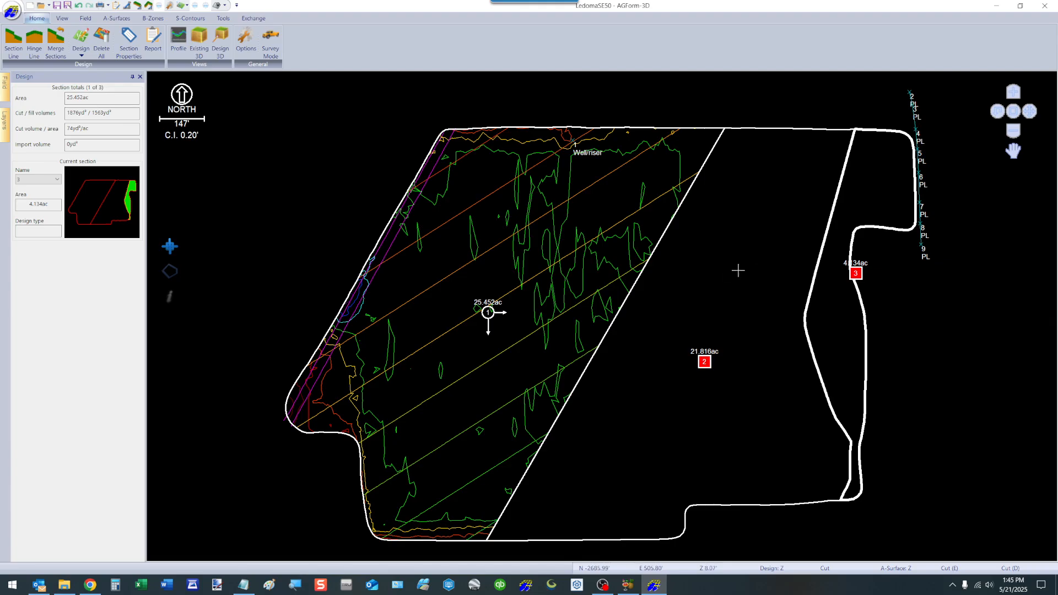
right_click(714, 262)
click(743, 269)
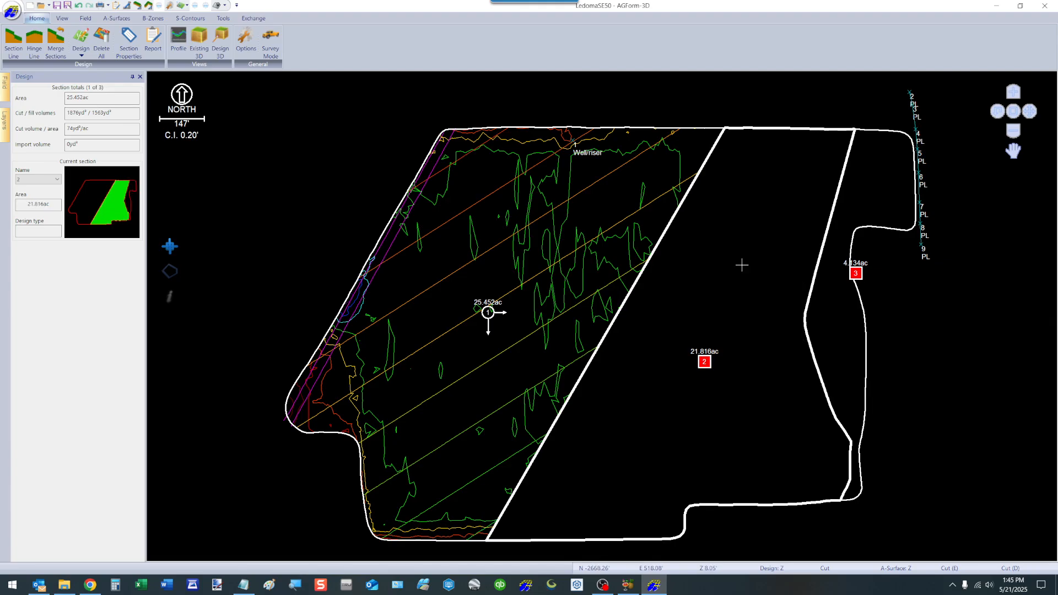
Step: Compute a fixed-slopes plane for the middle section with 0.110% fall at 180°, 0.070% fall at 90°, zero import and a 1.20 cut-fill ratio
right_click(691, 297)
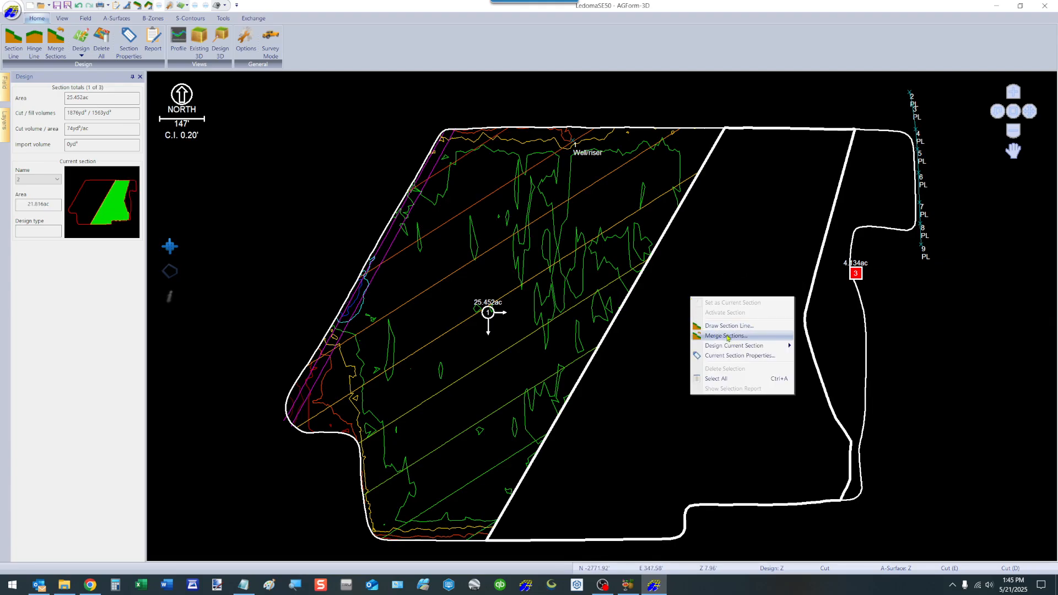
mouse_move(761, 345)
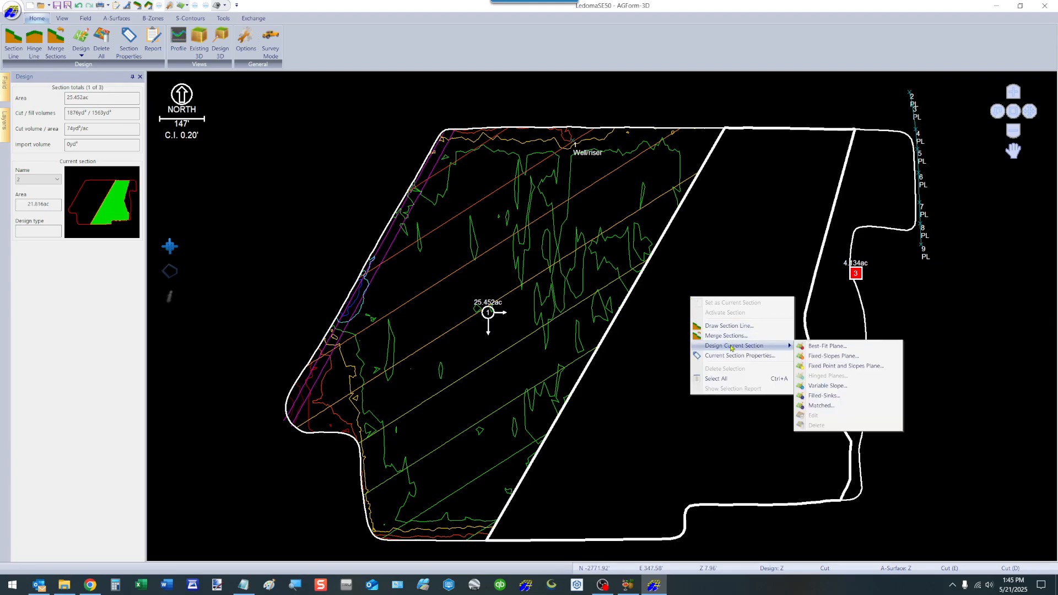
click(833, 356)
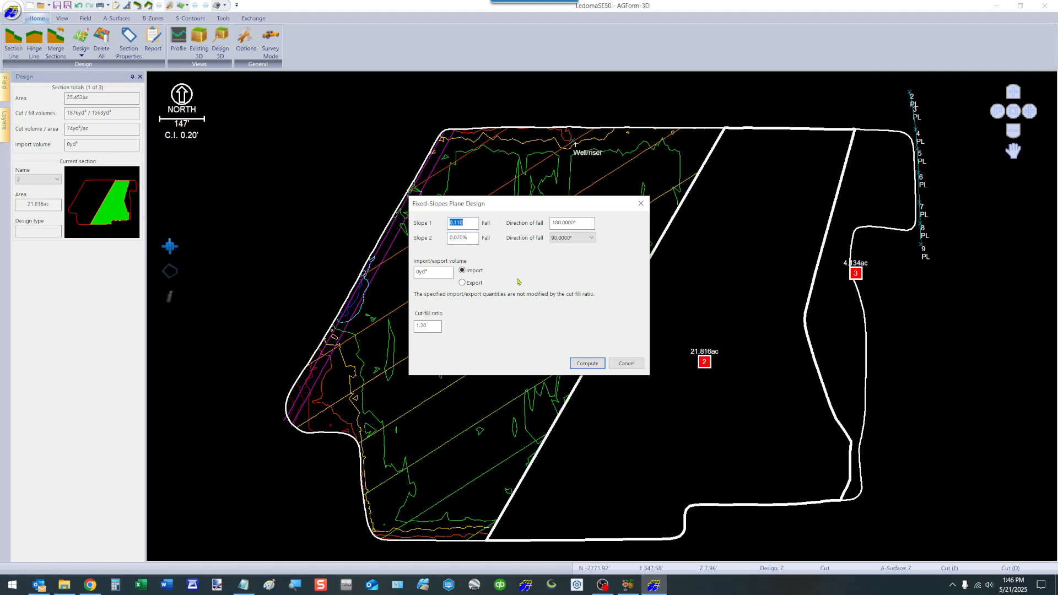
click(588, 364)
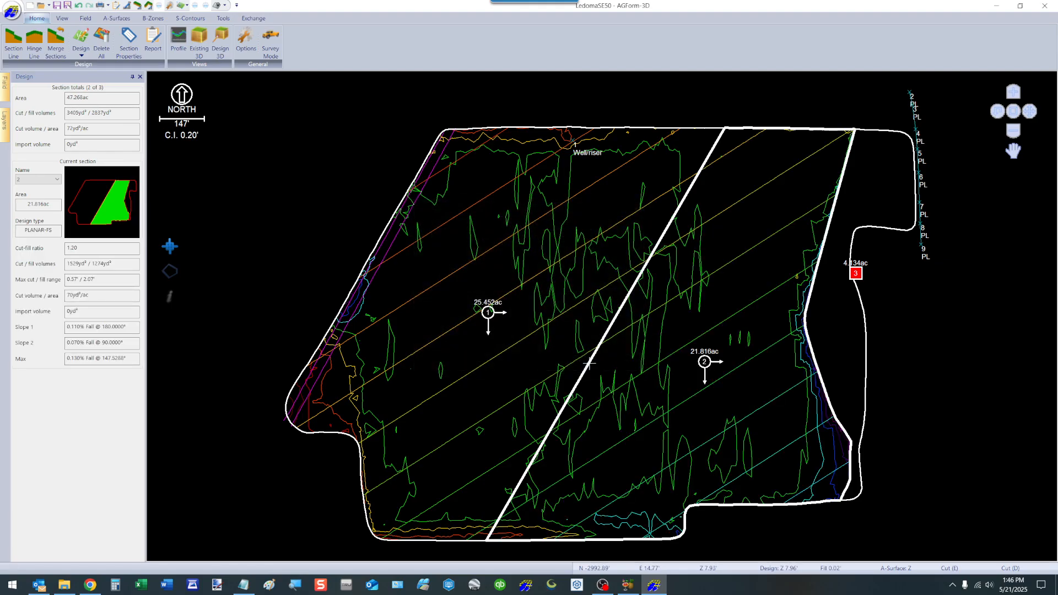